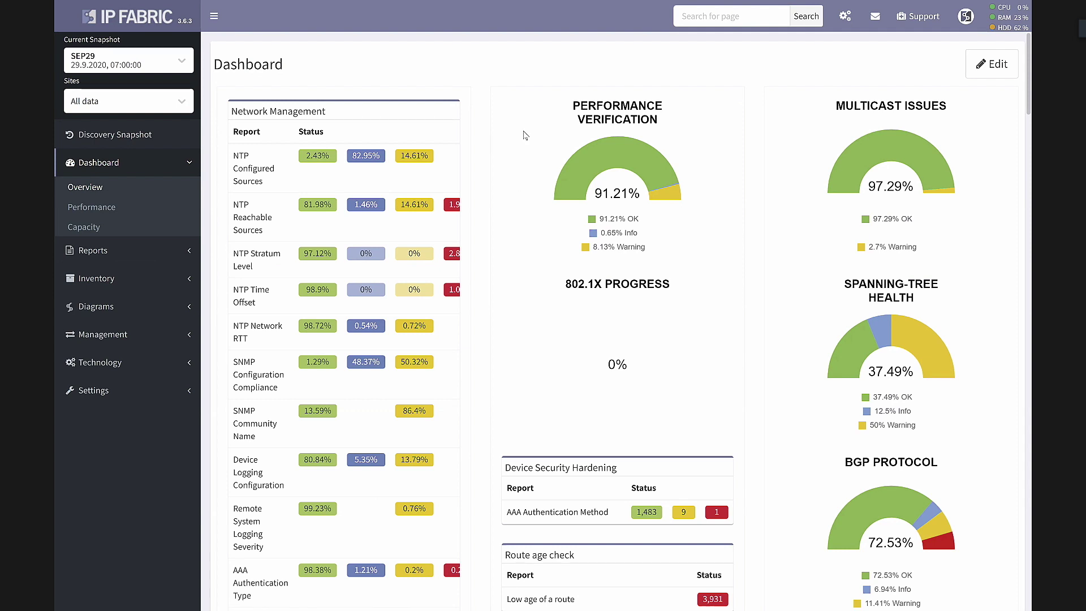
# Open the discovery snapshots page and look over the SEP29 snapshot's details and device inventory.
pyautogui.hotkey('ctrl', '-')
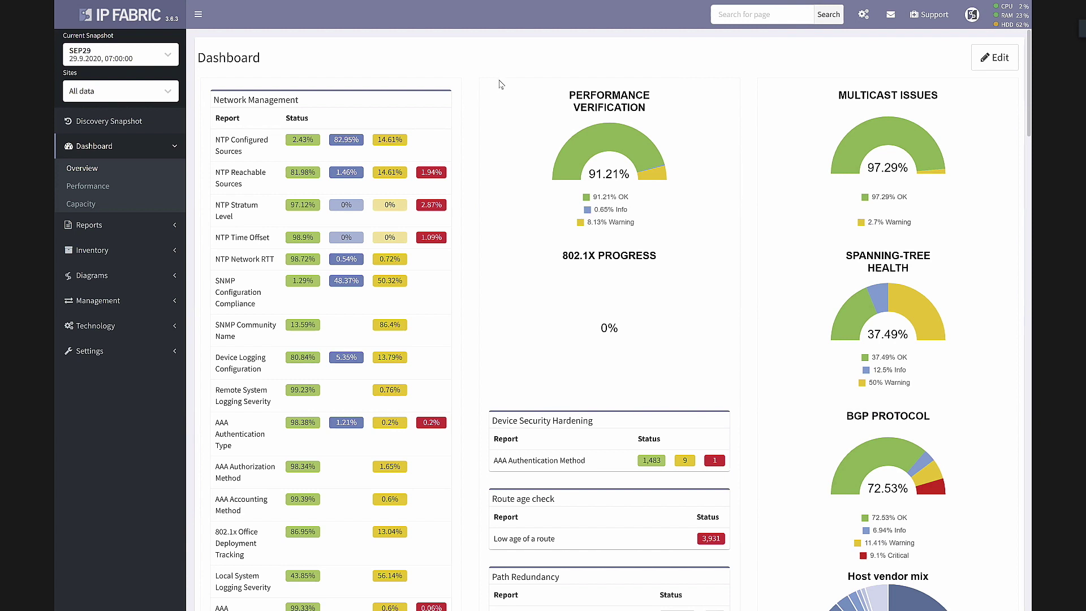
pyautogui.click(119, 130)
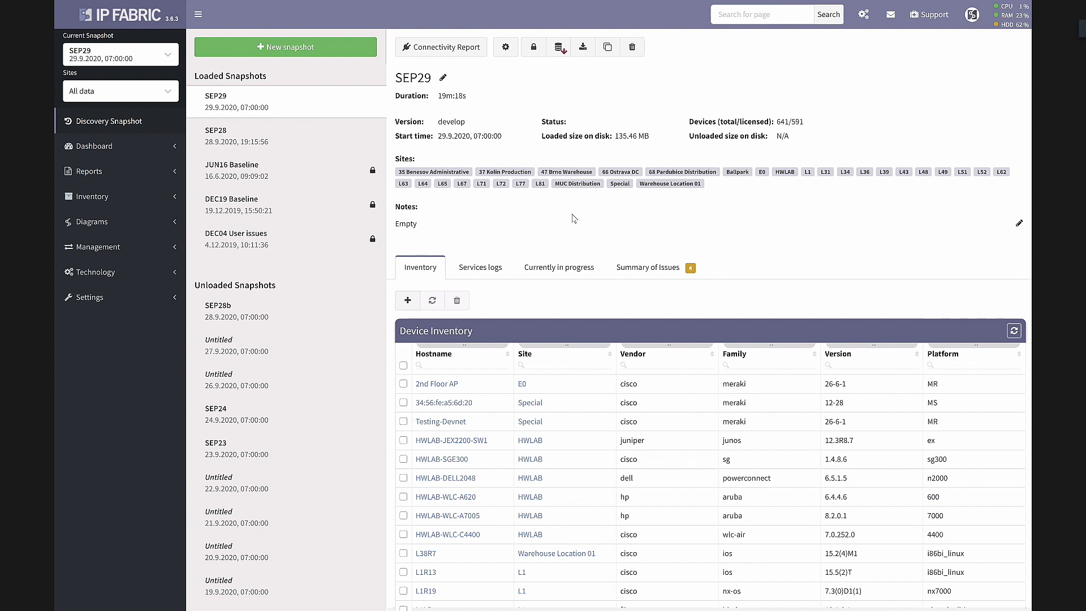
pyautogui.scroll(-2, 578, 262)
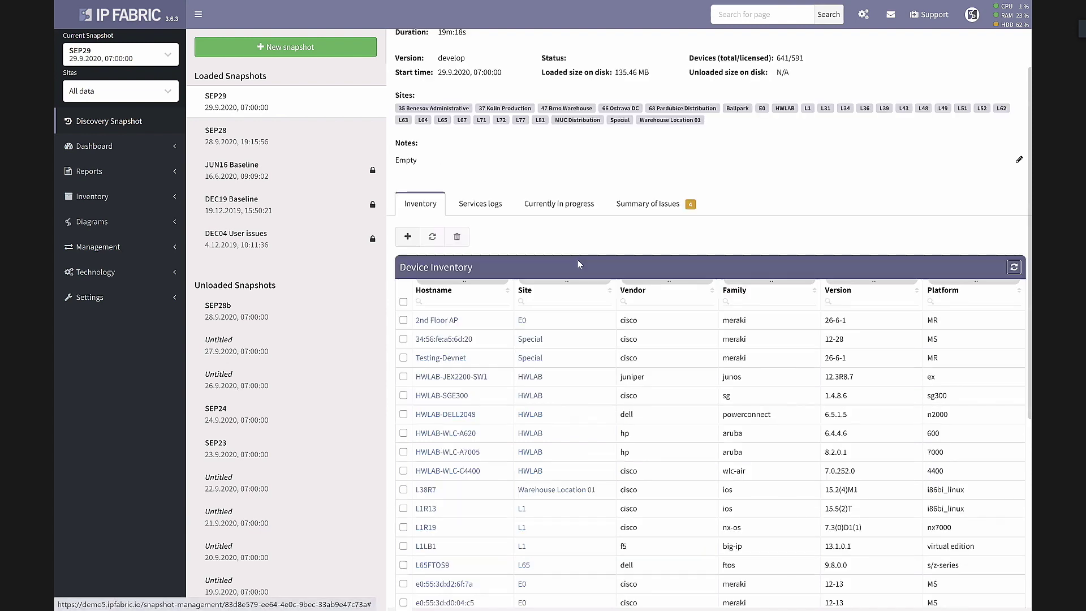
pyautogui.scroll(2, 577, 263)
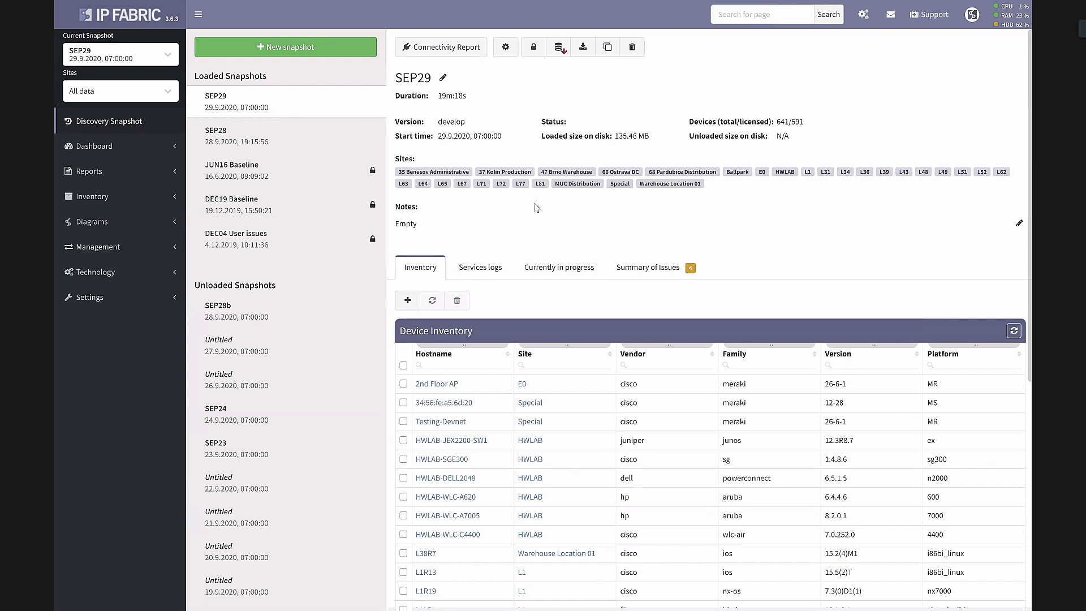
# Open the details of device HWLAB-JEX2200-SW1 and review its interfaces, managed IPs, routes and ARP table.
pyautogui.click(484, 448)
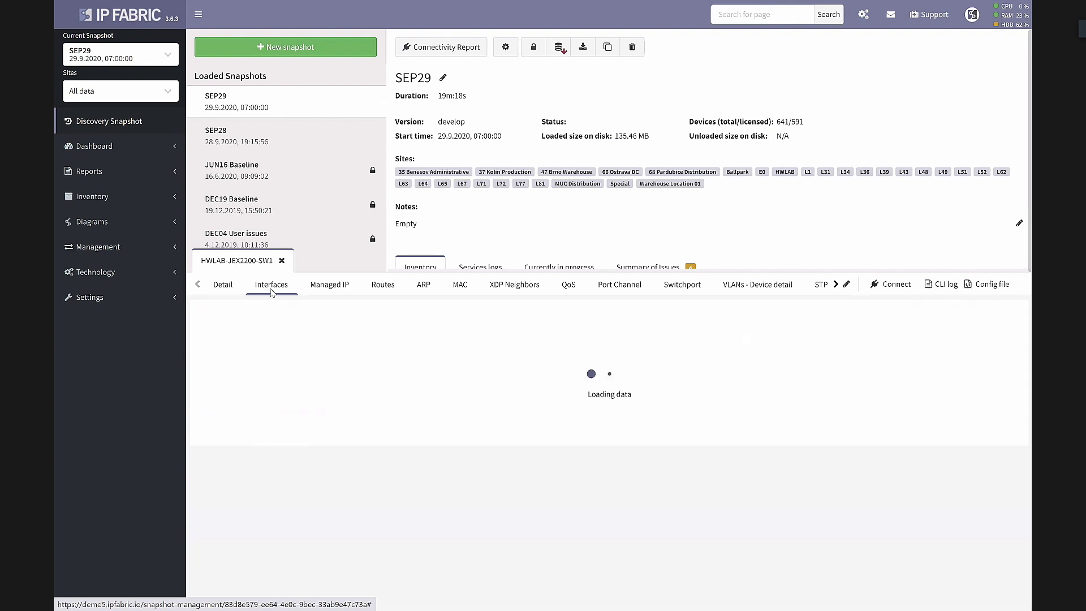
pyautogui.click(271, 284)
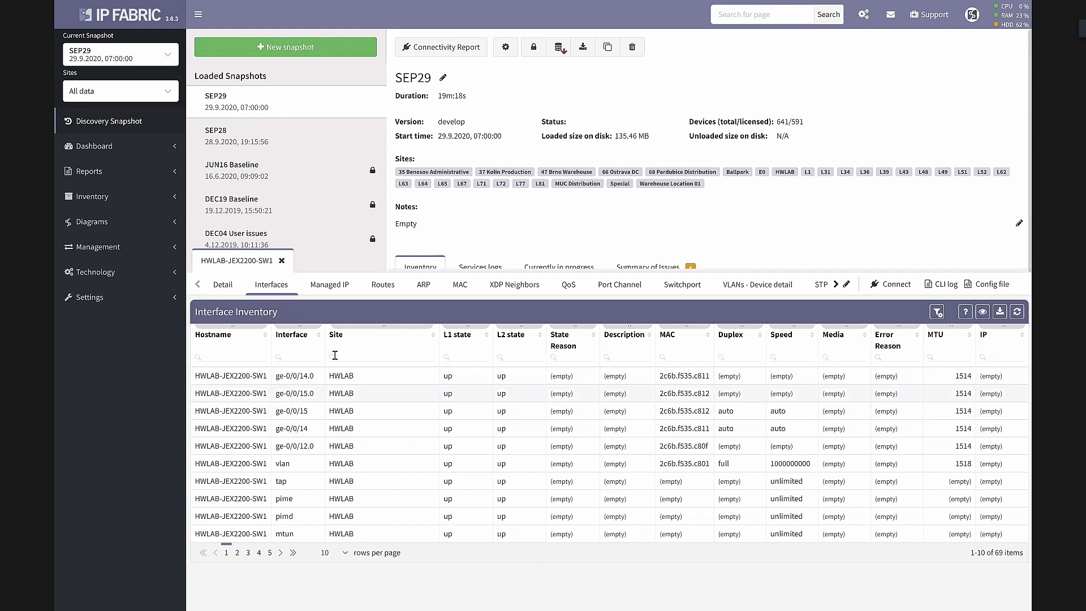
pyautogui.click(327, 291)
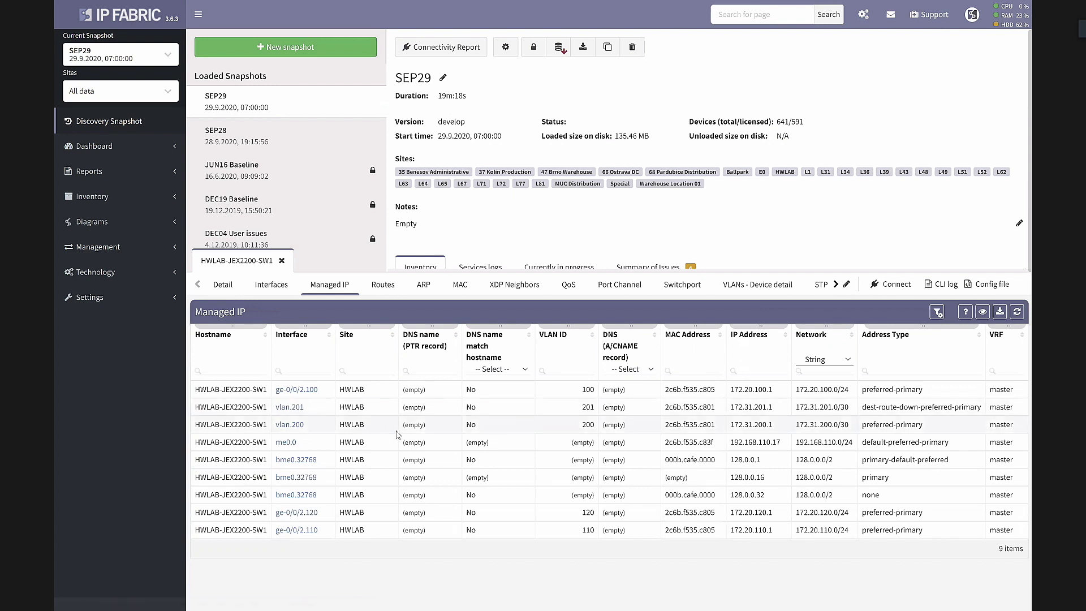
pyautogui.click(382, 287)
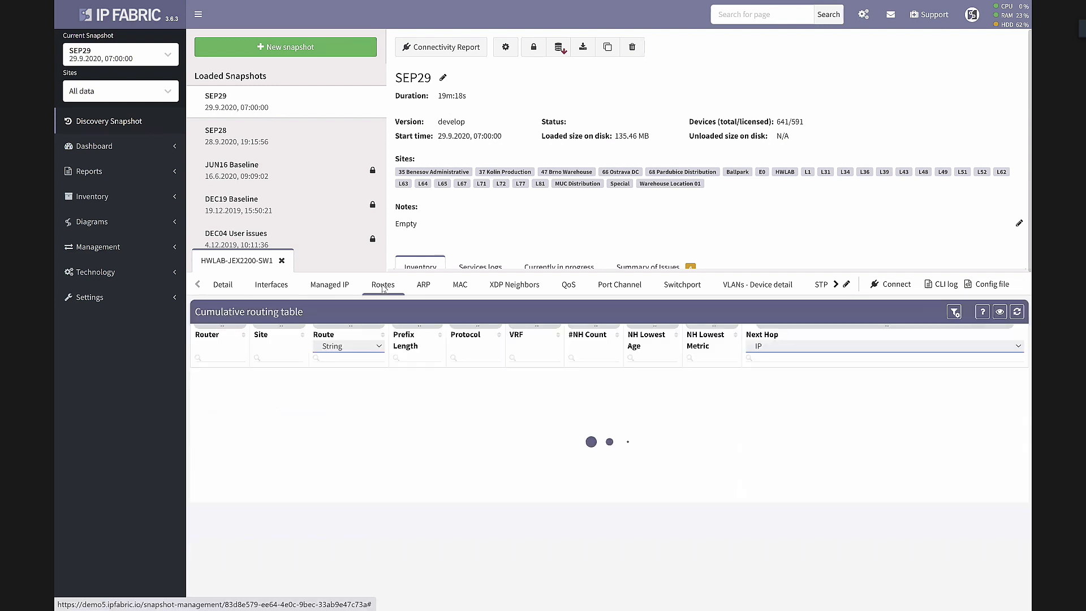
pyautogui.click(424, 288)
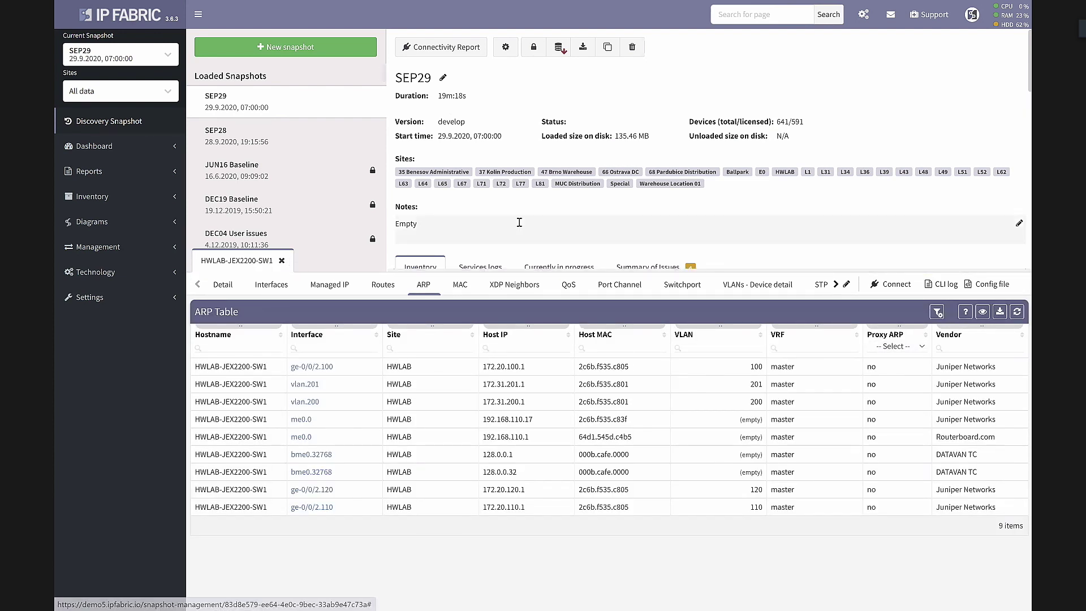
pyautogui.scroll(-1, 491, 233)
pyautogui.scroll(-2, 491, 234)
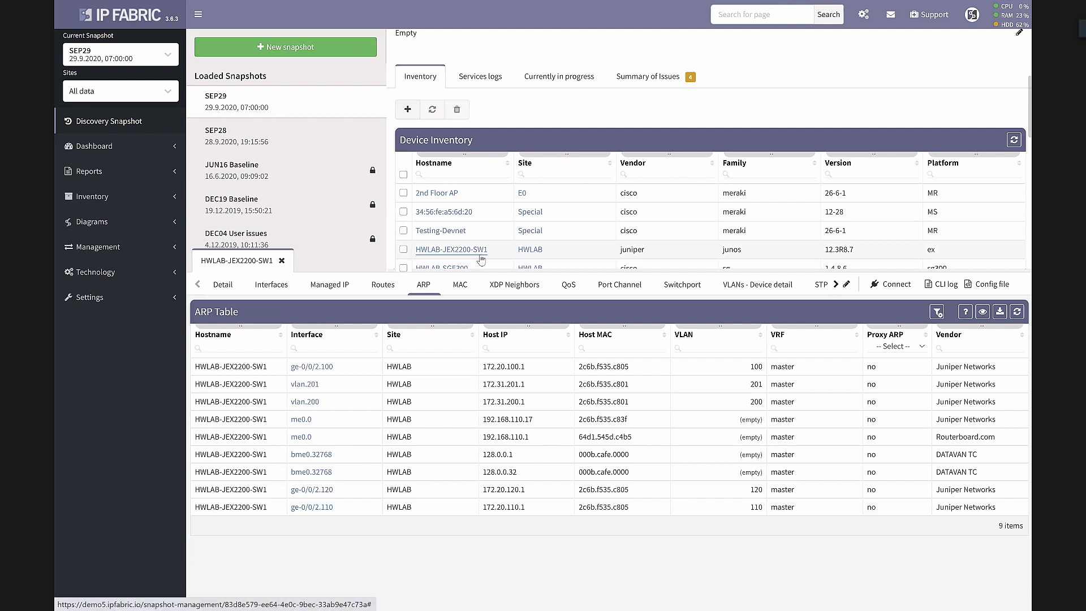
pyautogui.scroll(3, 481, 259)
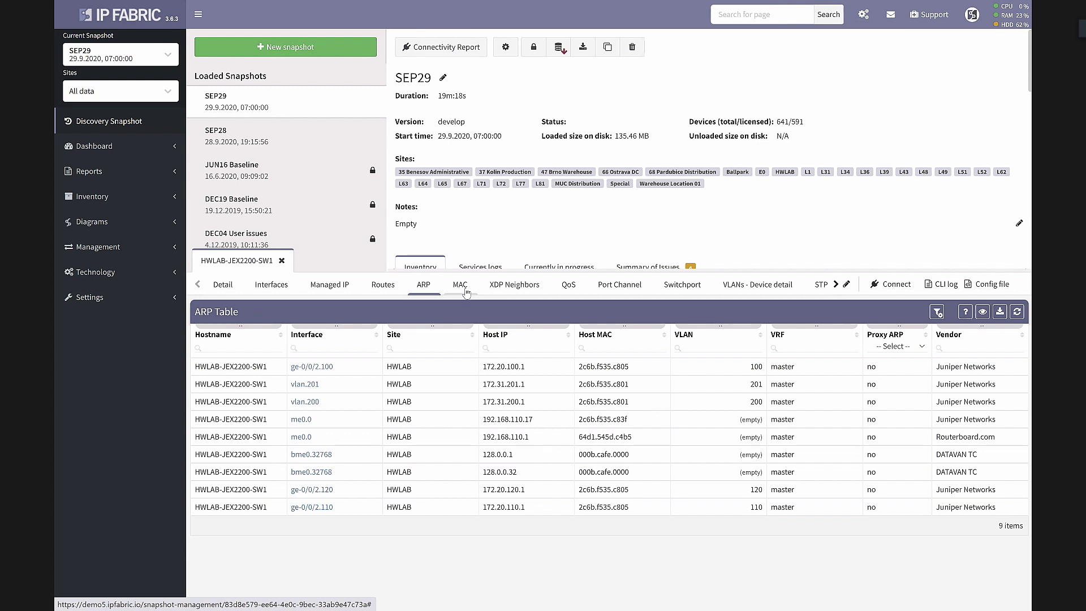
# Review the MAC, XDP neighbor, port channel and switchport tables of HWLAB-JEX2200-SW1.
pyautogui.click(463, 286)
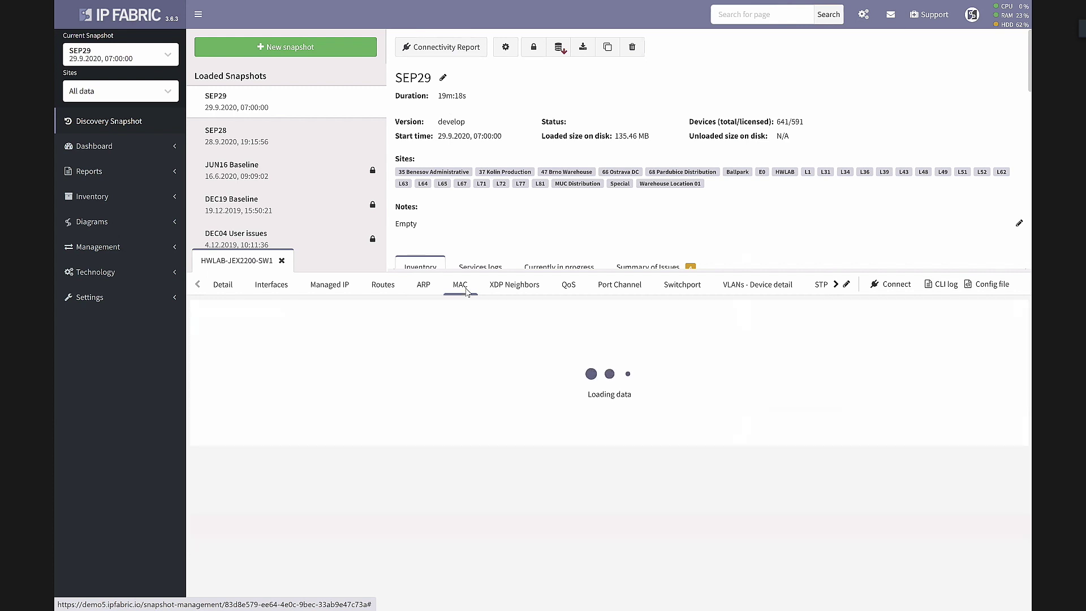
pyautogui.click(512, 286)
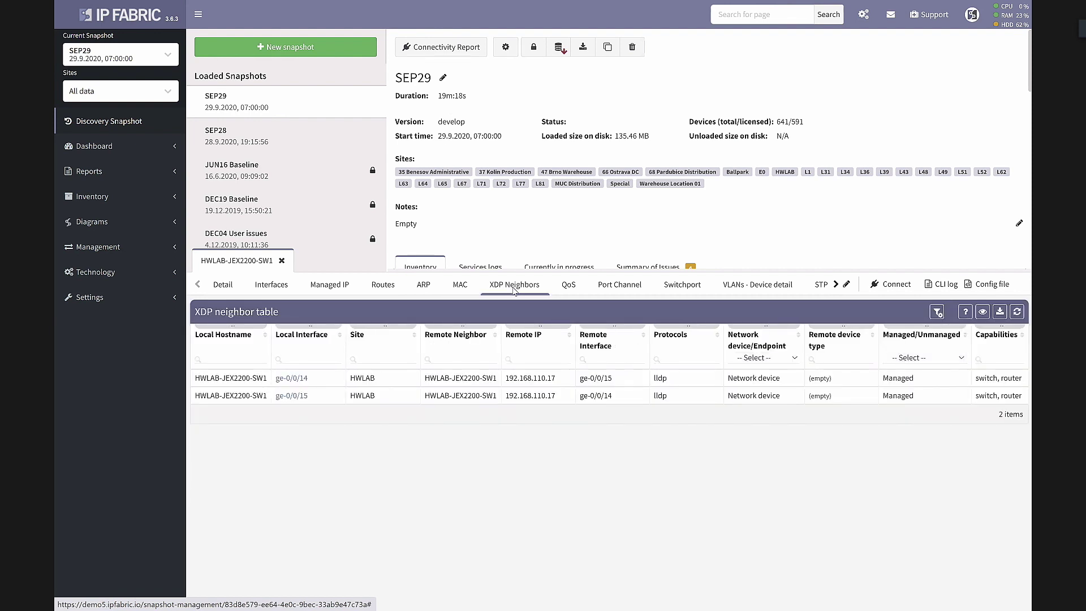
pyautogui.click(611, 293)
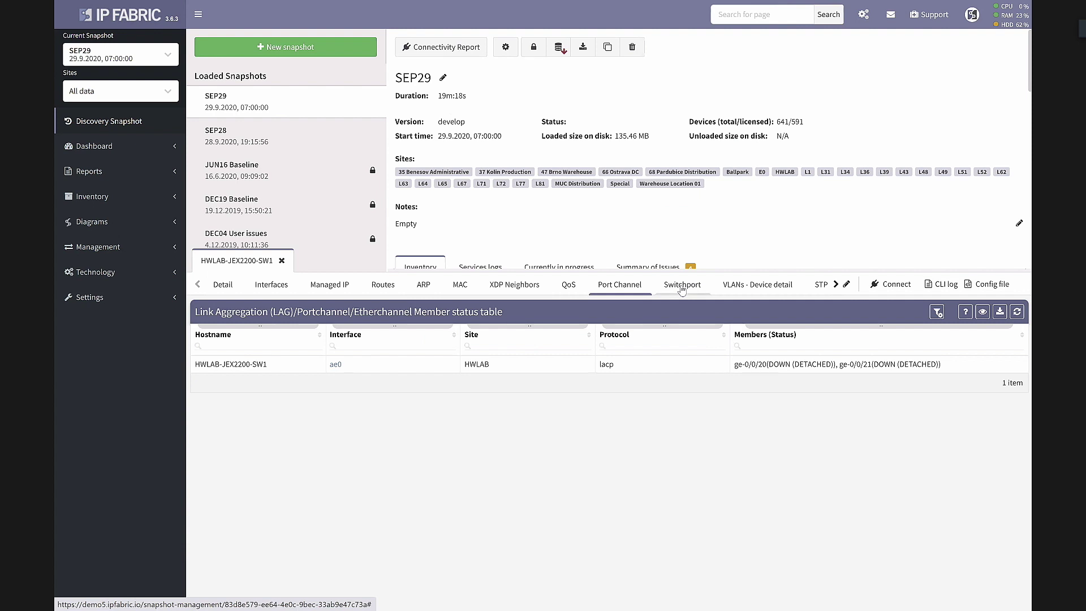
pyautogui.click(681, 289)
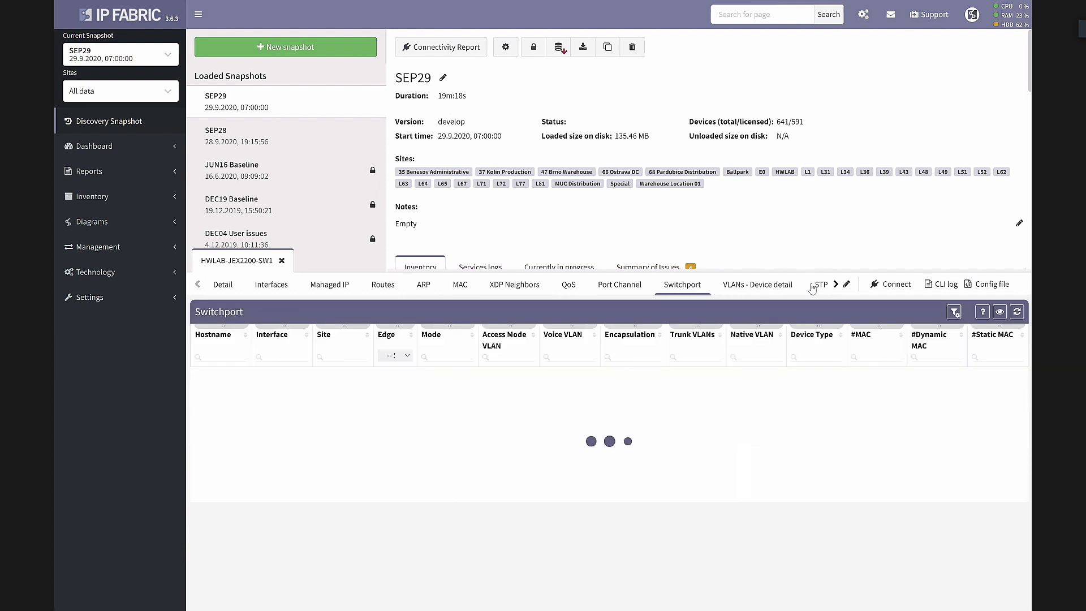
# View the modules and part numbers inventory of HWLAB-JEX2200-SW1, and close the device details.
pyautogui.click(835, 284)
pyautogui.click(835, 284)
pyautogui.scroll(-2, 808, 291)
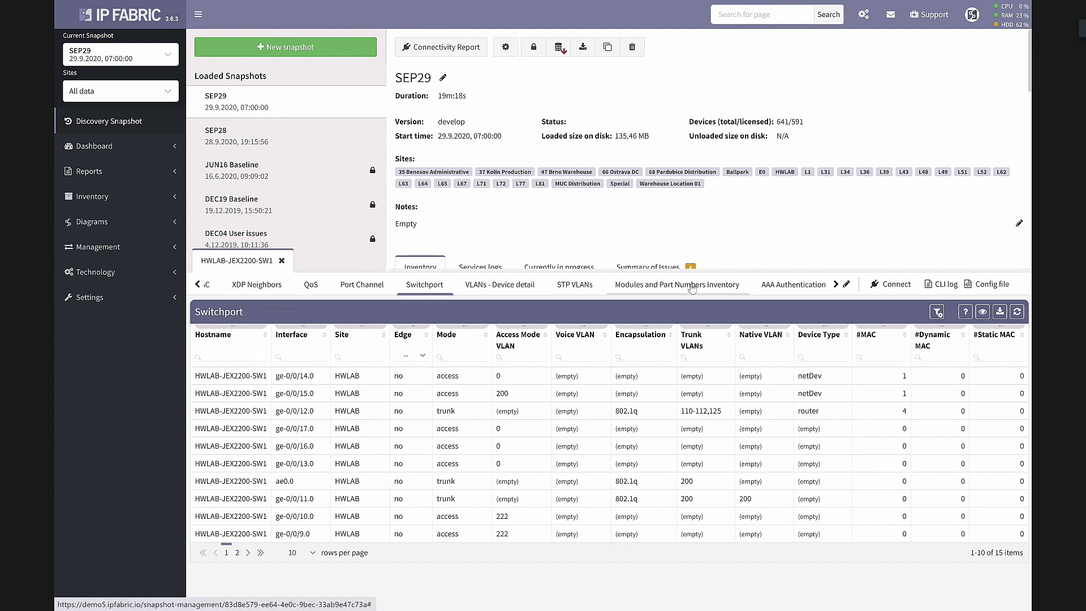
pyautogui.click(691, 286)
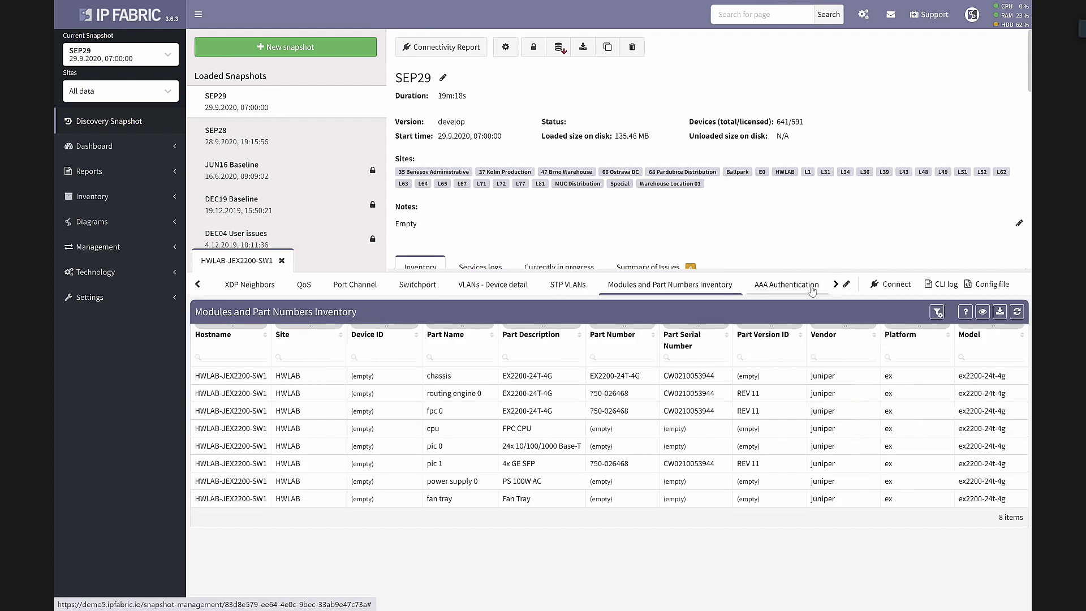
pyautogui.click(836, 285)
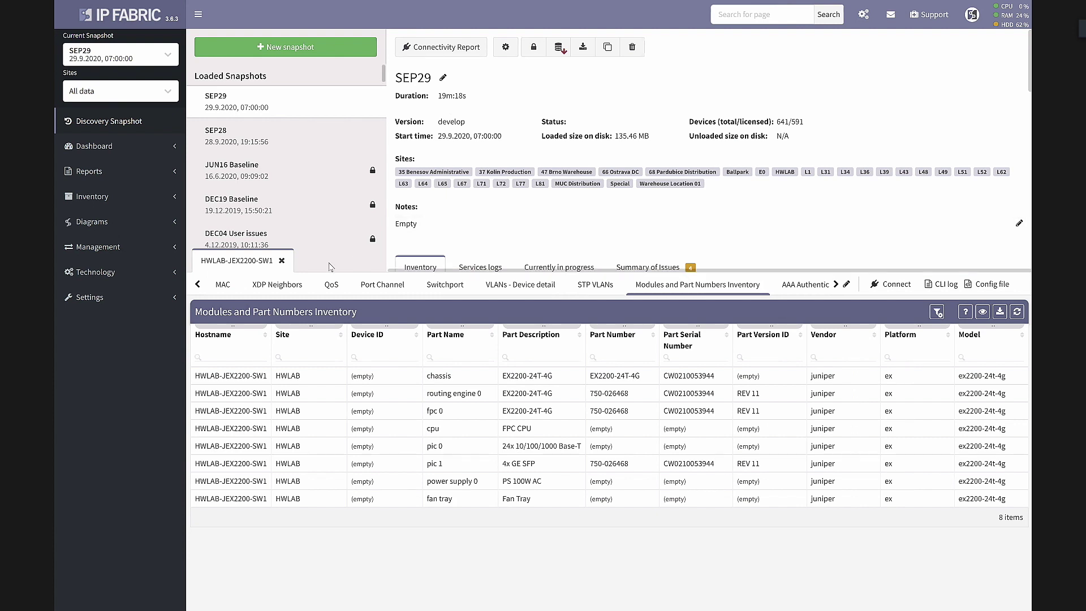
pyautogui.click(282, 261)
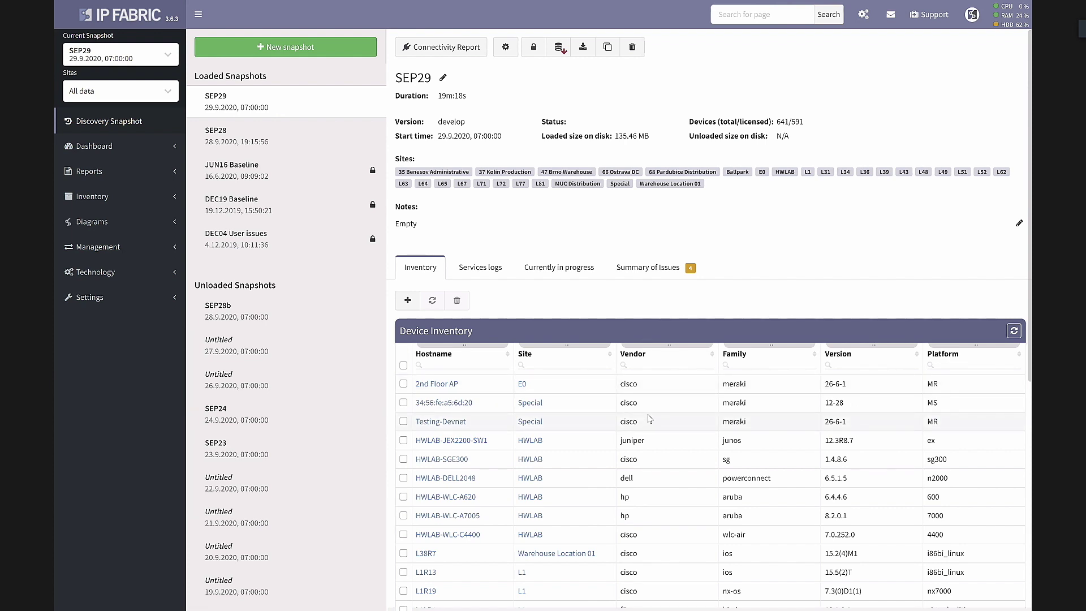
# Open the network-wide device inventory with its intent verification rules.
pyautogui.scroll(-1, 648, 418)
pyautogui.scroll(1, 649, 418)
pyautogui.click(127, 196)
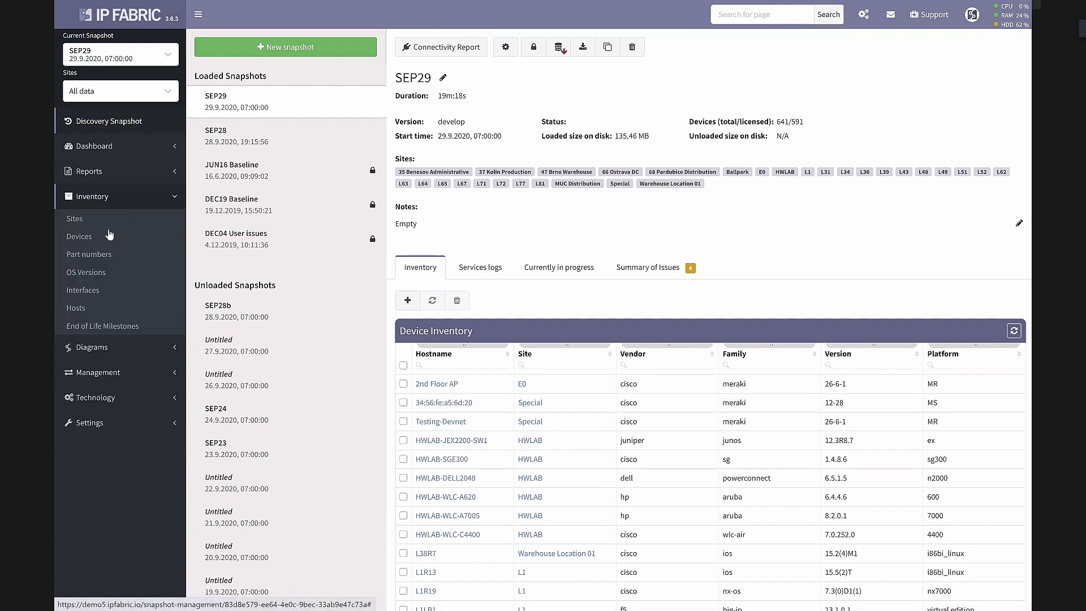
pyautogui.click(102, 242)
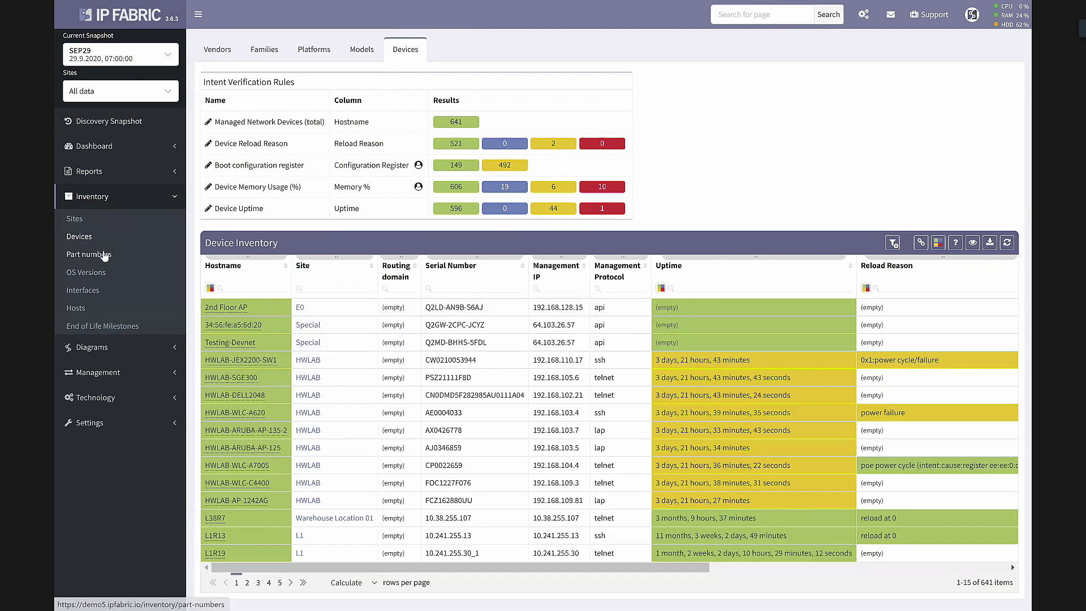
# Open the part numbers inventory and filter its Part Number column by "pwr".
pyautogui.click(158, 253)
pyautogui.click(698, 218)
pyautogui.write('pwr')
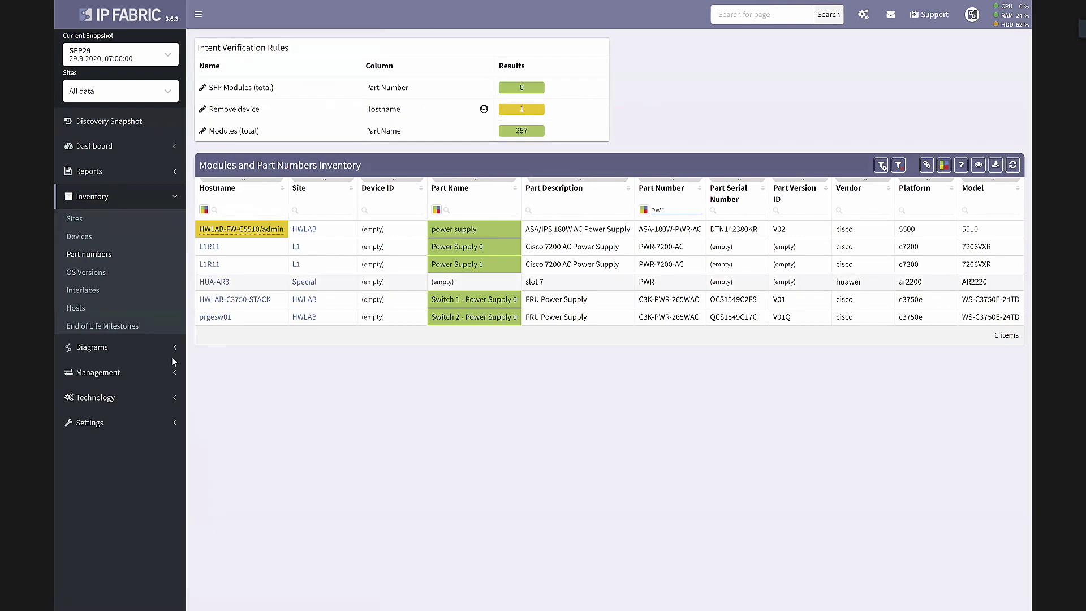
# Open the network-wide interface switchport table under Technology and sort it by Native VLAN.
pyautogui.click(135, 398)
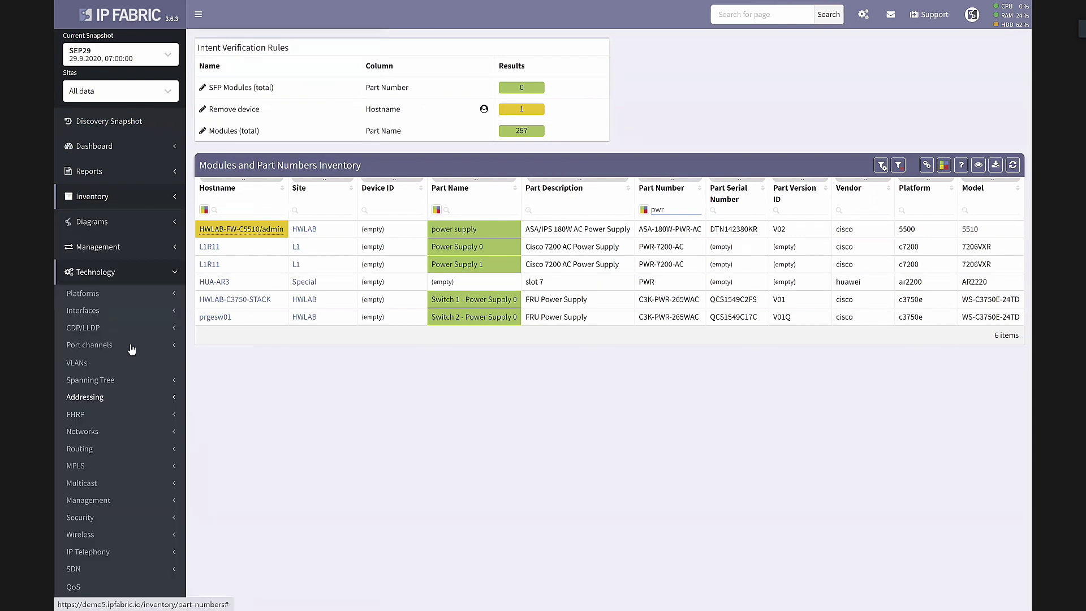
pyautogui.click(132, 313)
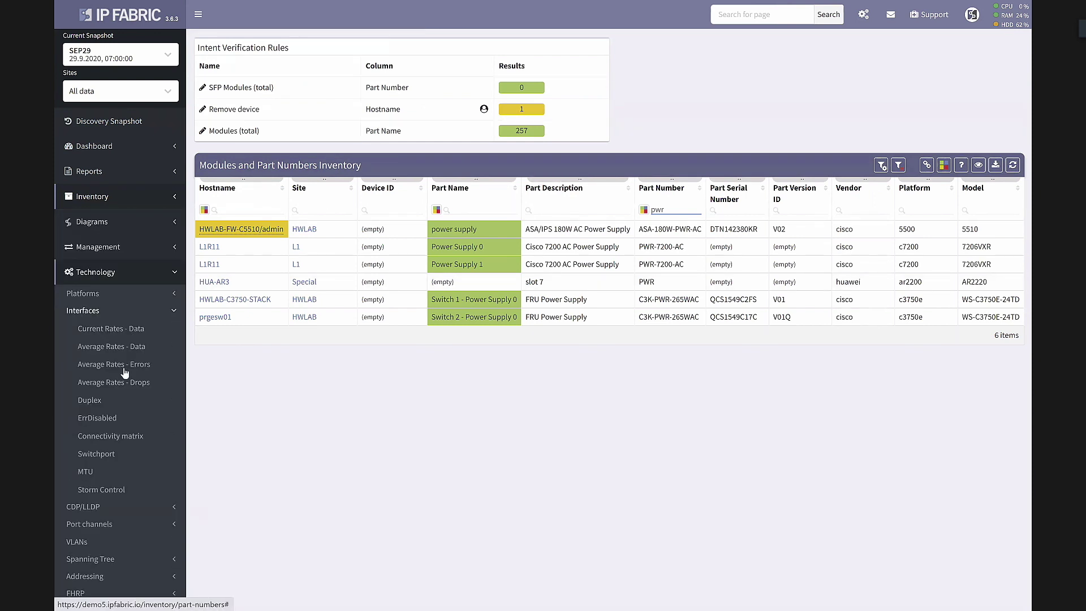
pyautogui.click(108, 461)
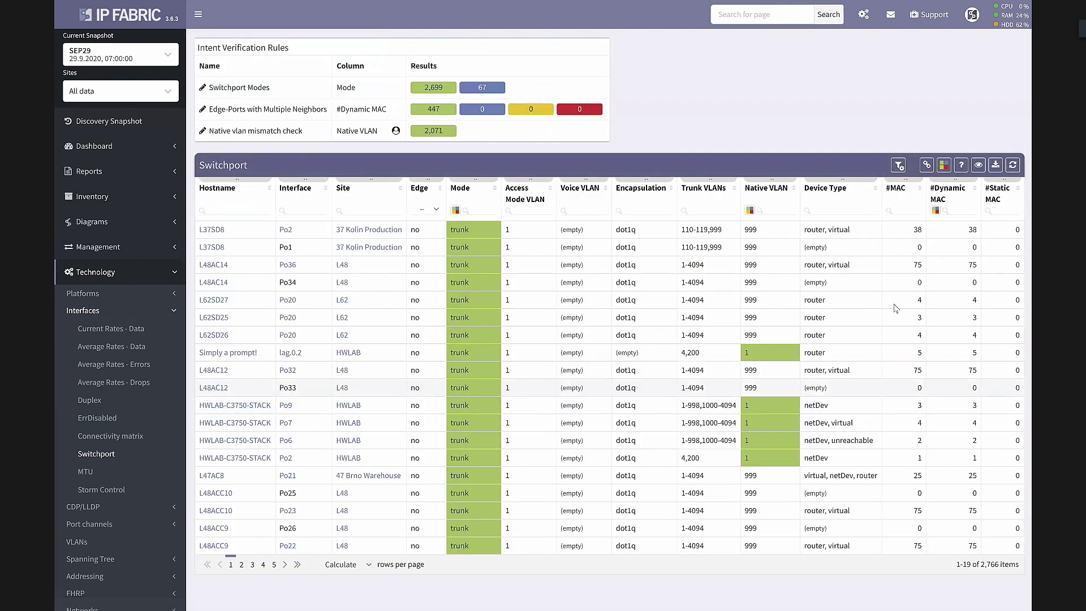
pyautogui.moveTo(777, 195)
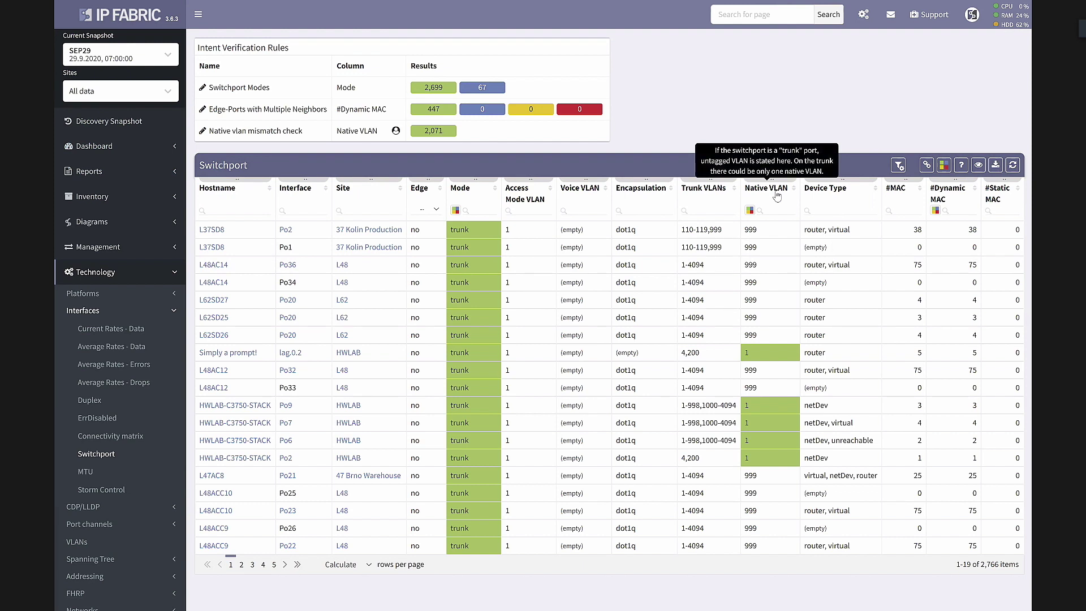
pyautogui.click(777, 195)
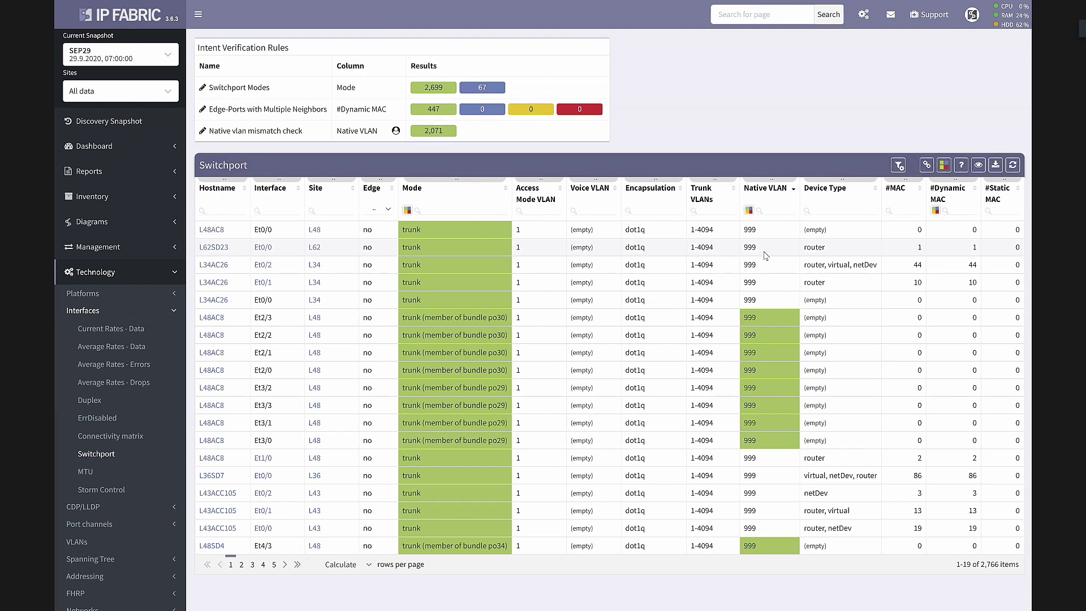
# Open the interface MTU table, filter it to the yellow warning results, and compare the source and destination MTU of L33R8.
pyautogui.click(94, 476)
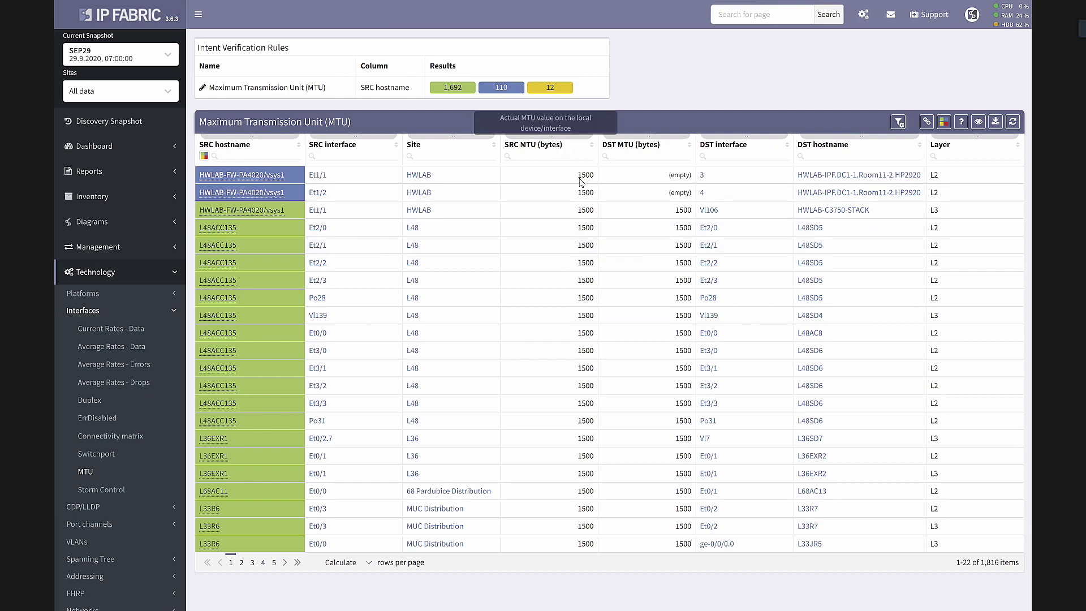
pyautogui.moveTo(594, 180); pyautogui.dragTo(578, 176)
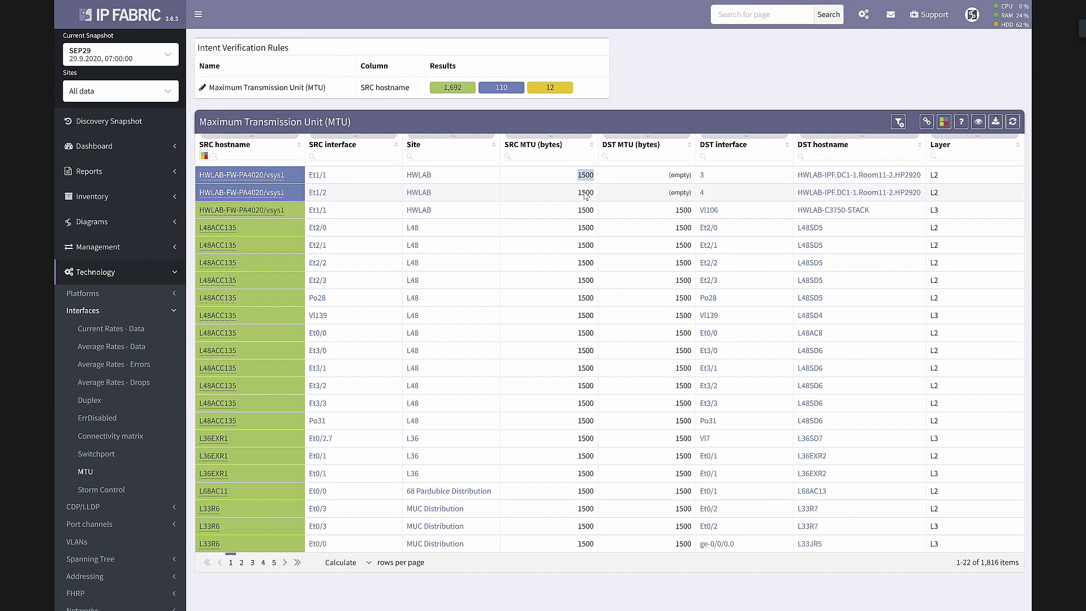
pyautogui.click(553, 89)
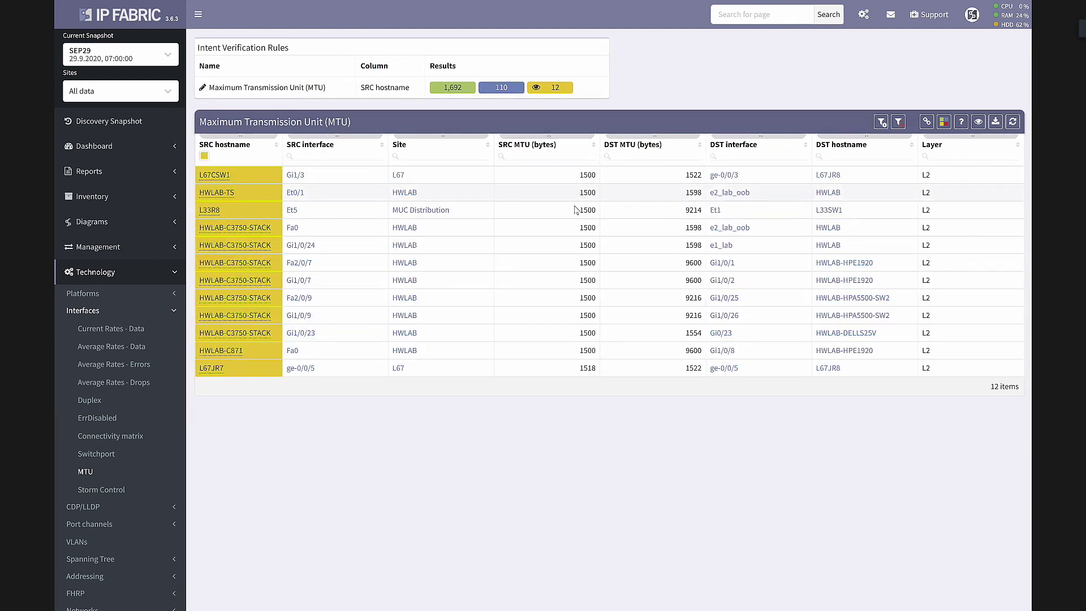
pyautogui.moveTo(578, 211); pyautogui.dragTo(710, 214)
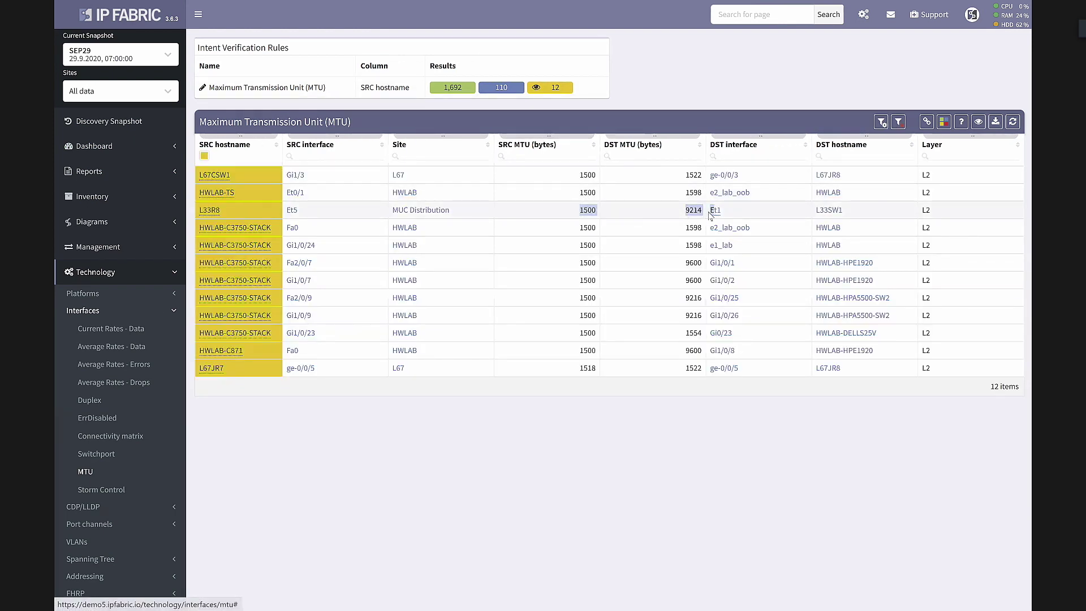
pyautogui.click(693, 214)
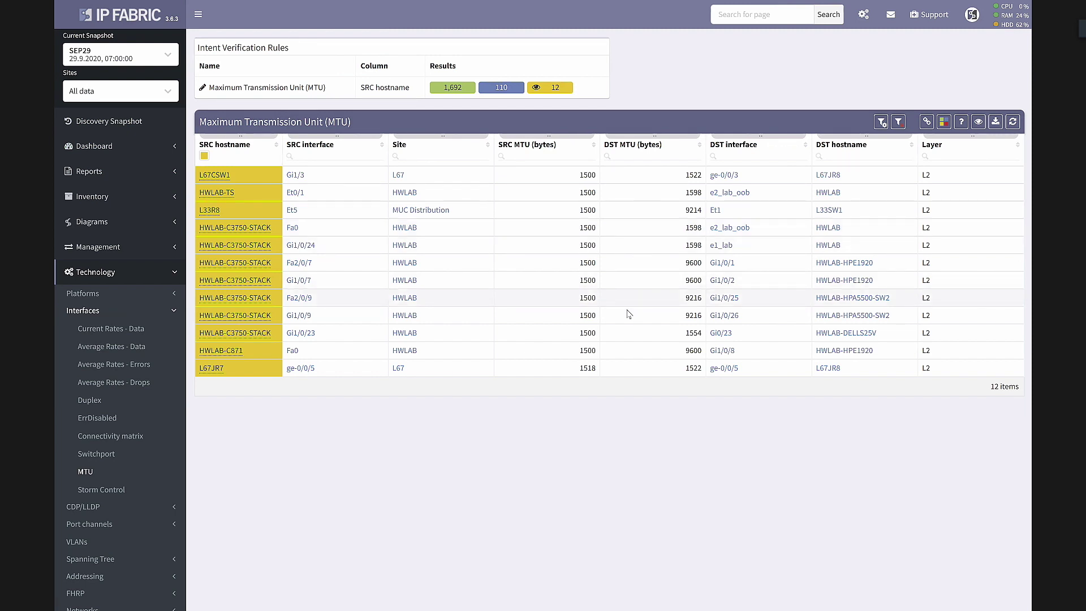
# Search the pages for "qos" and open the QoS technology page.
pyautogui.click(775, 26)
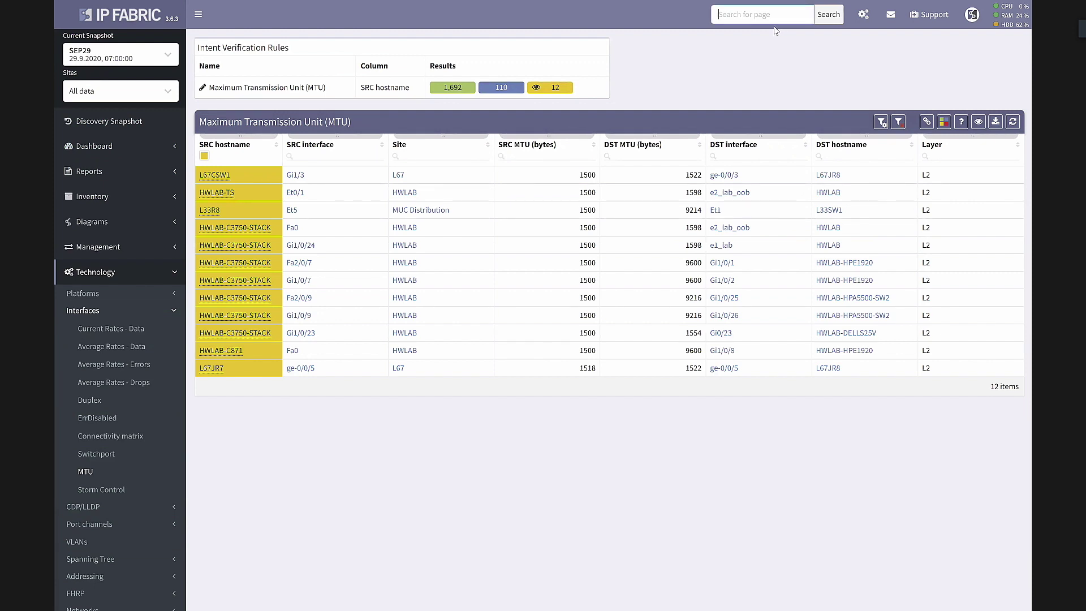
pyautogui.write('qos')
pyautogui.press('Return')
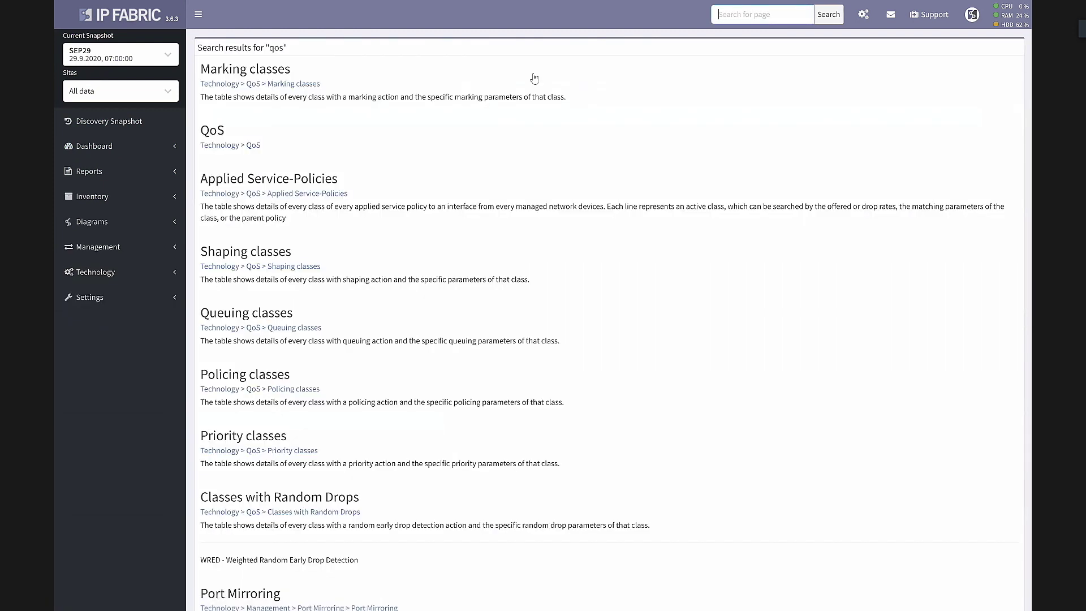
pyautogui.click(225, 133)
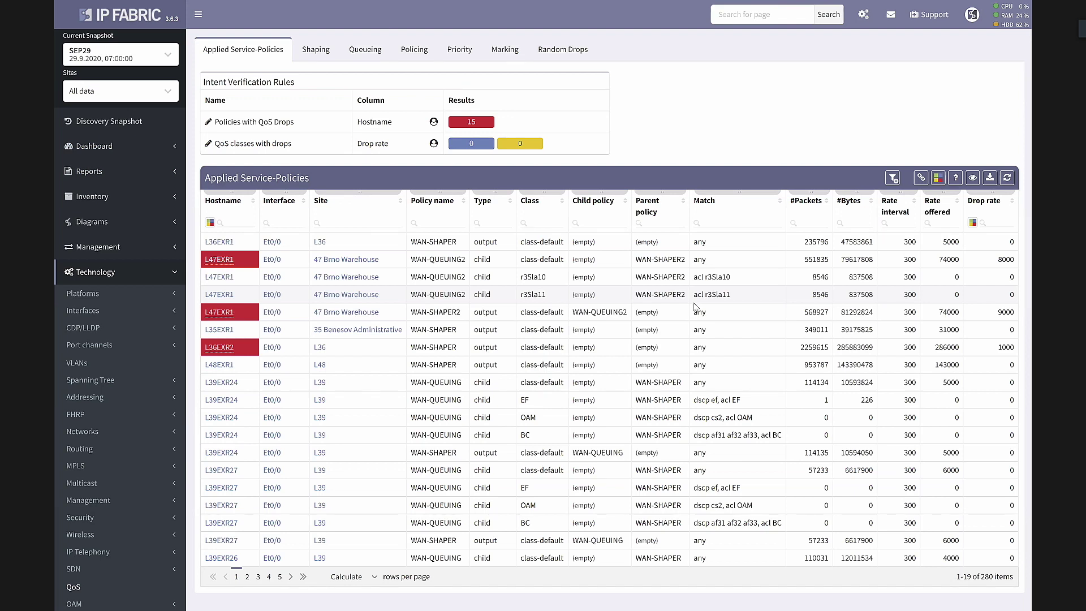
# Open the QoS shaping classes and filter them to the blue results of the Shaping Queues Child Policy rule.
pyautogui.click(304, 57)
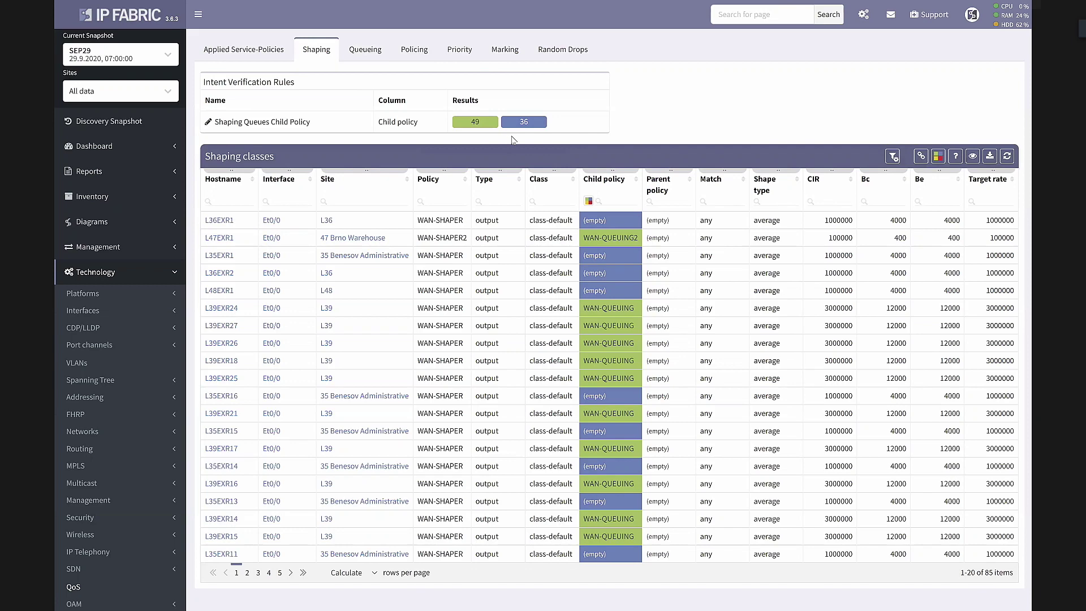
pyautogui.click(536, 125)
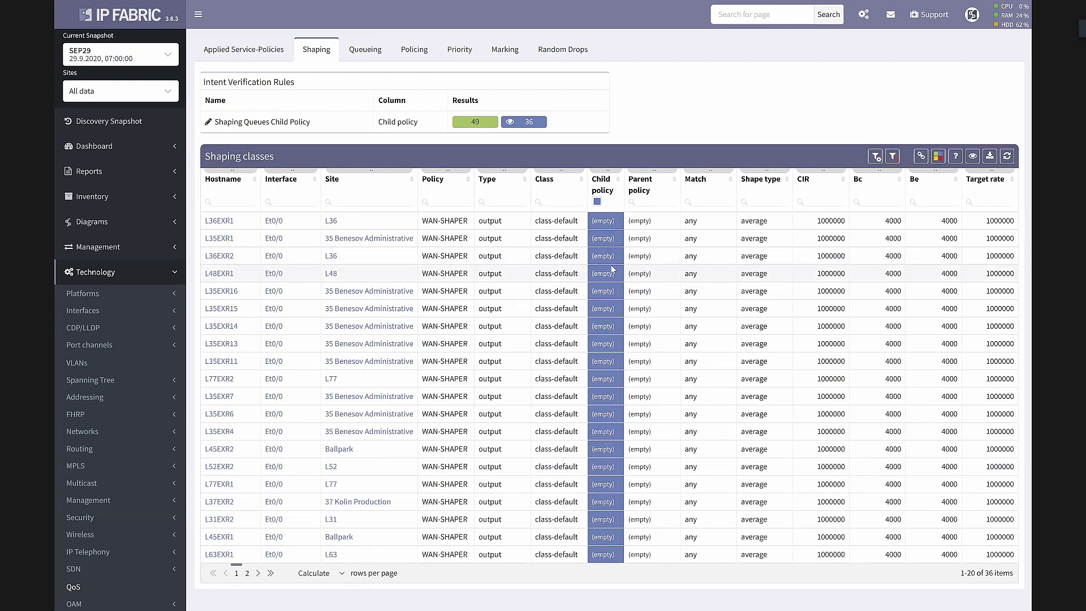
# Return to the applied service-policies and filter their Match column by "ef".
pyautogui.click(242, 52)
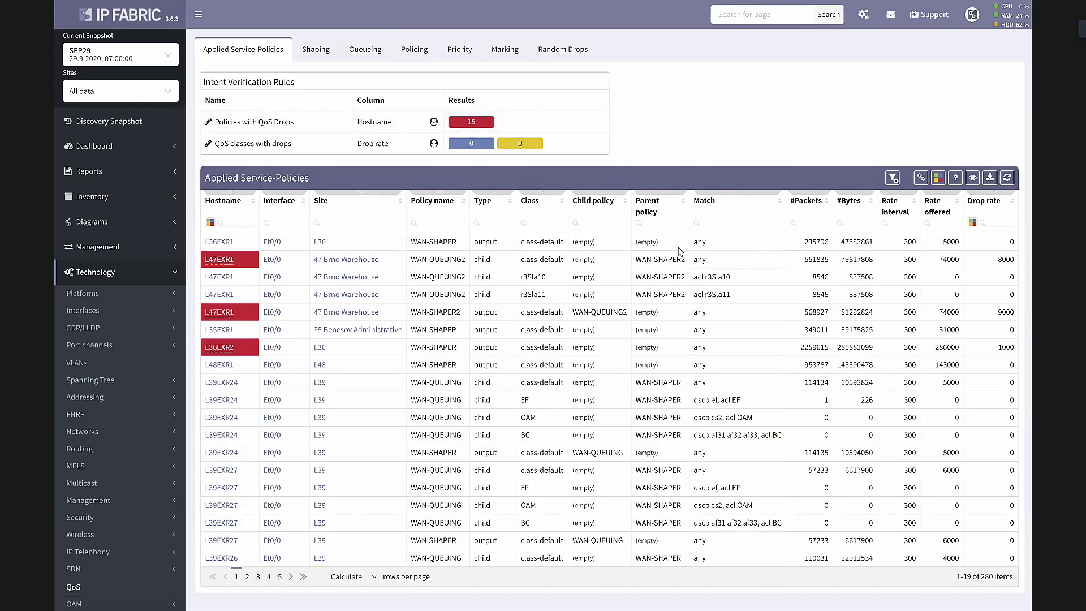
pyautogui.click(740, 221)
pyautogui.write('ef')
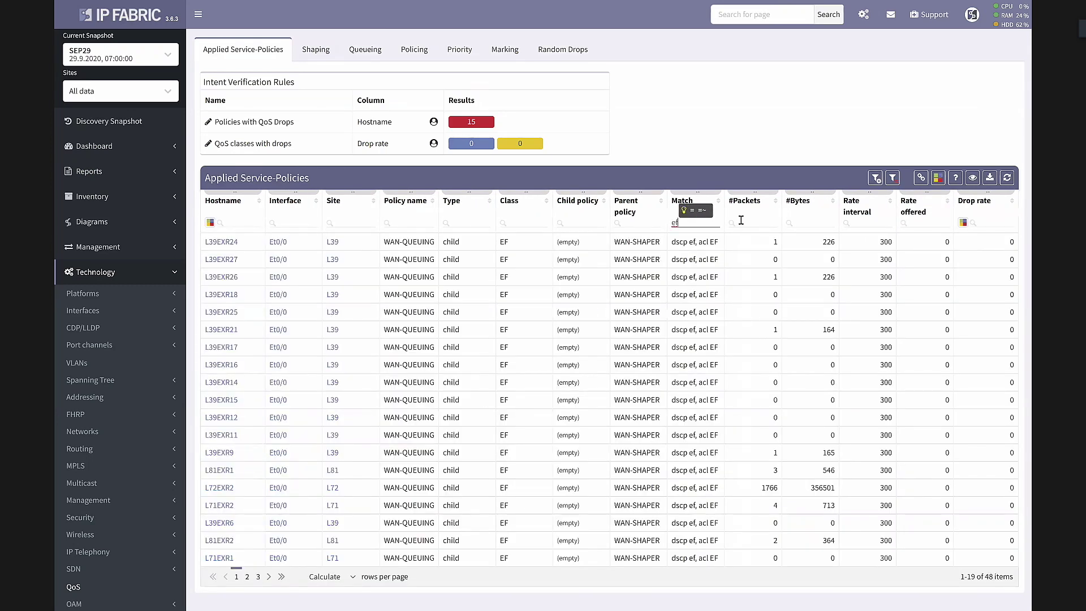
pyautogui.click(691, 256)
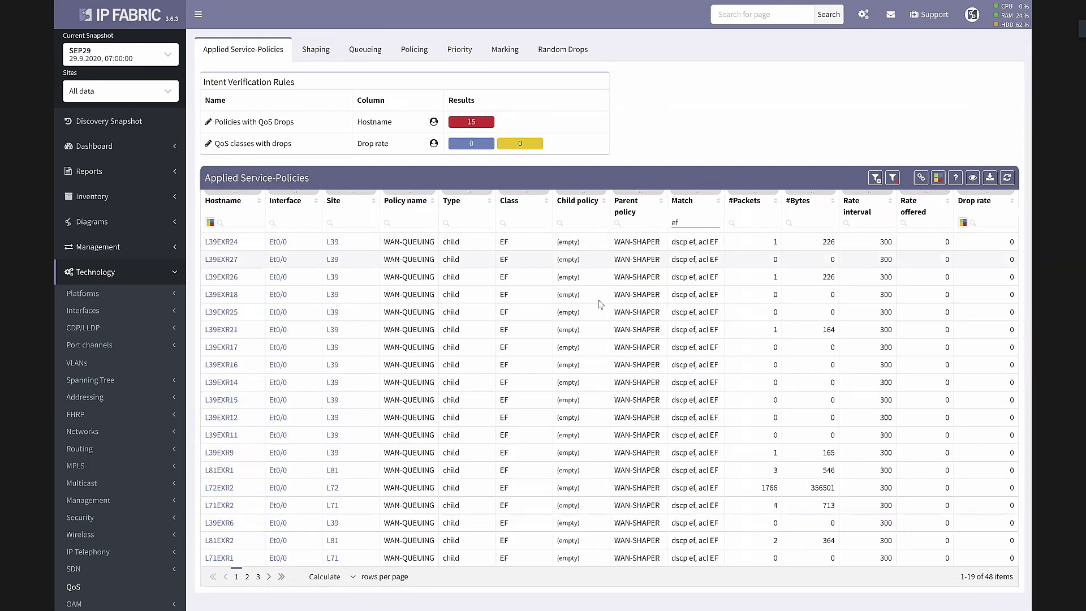
pyautogui.doubleClick(988, 576)
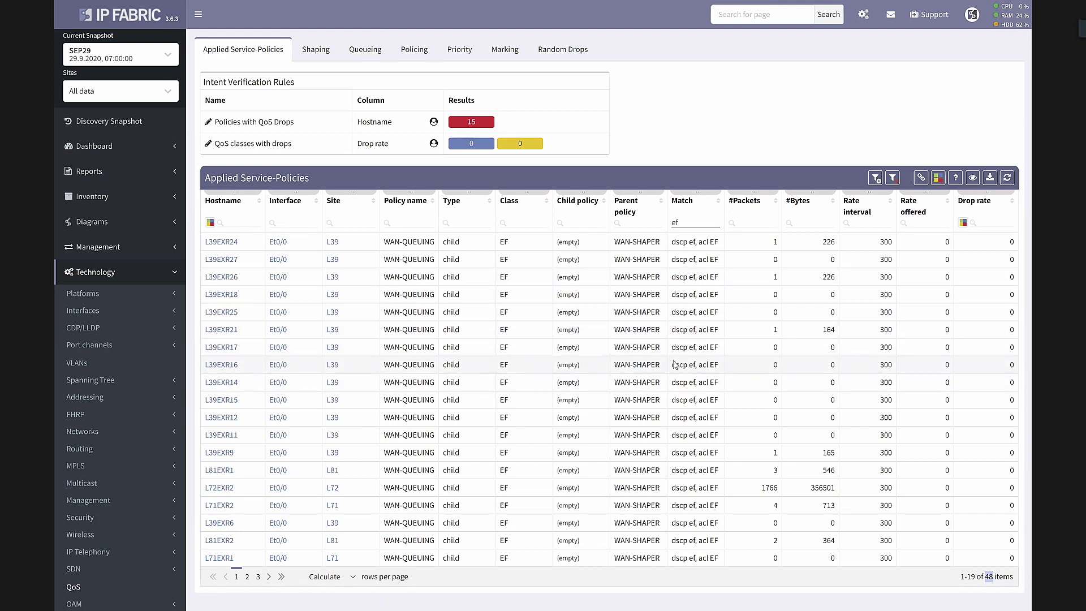
# Open the FHRP group state table and filter Standby by "unknow" and #Members by 2.
pyautogui.scroll(-1, 124, 486)
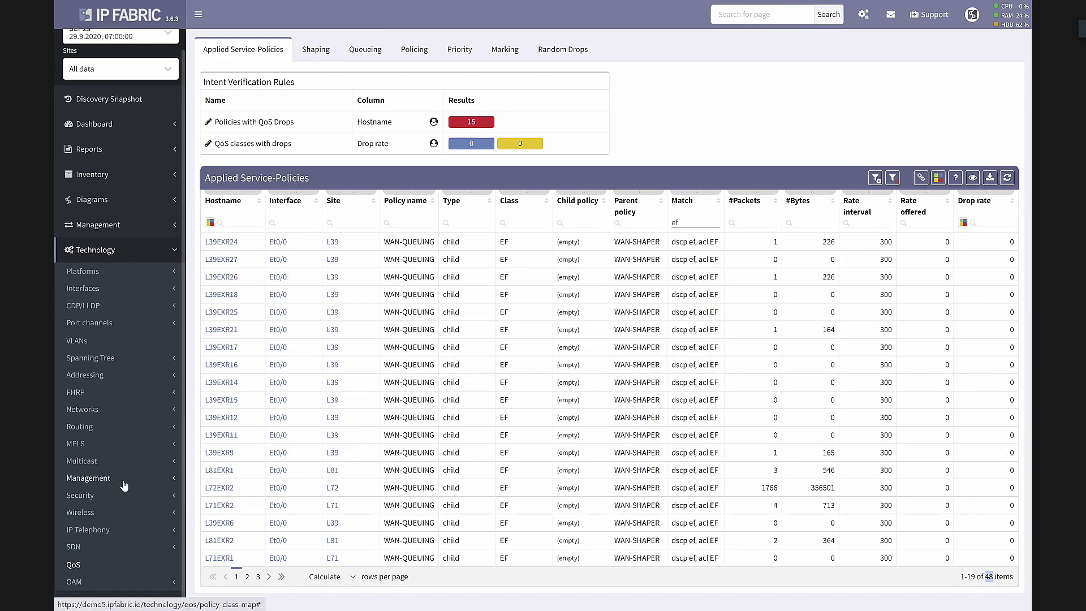
pyautogui.click(137, 394)
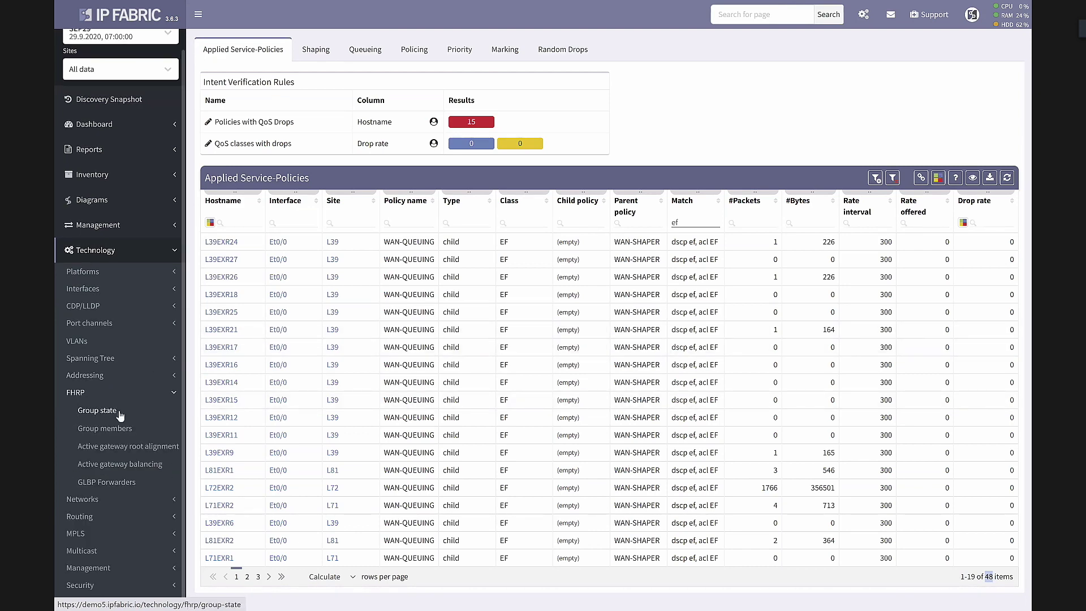
pyautogui.click(120, 413)
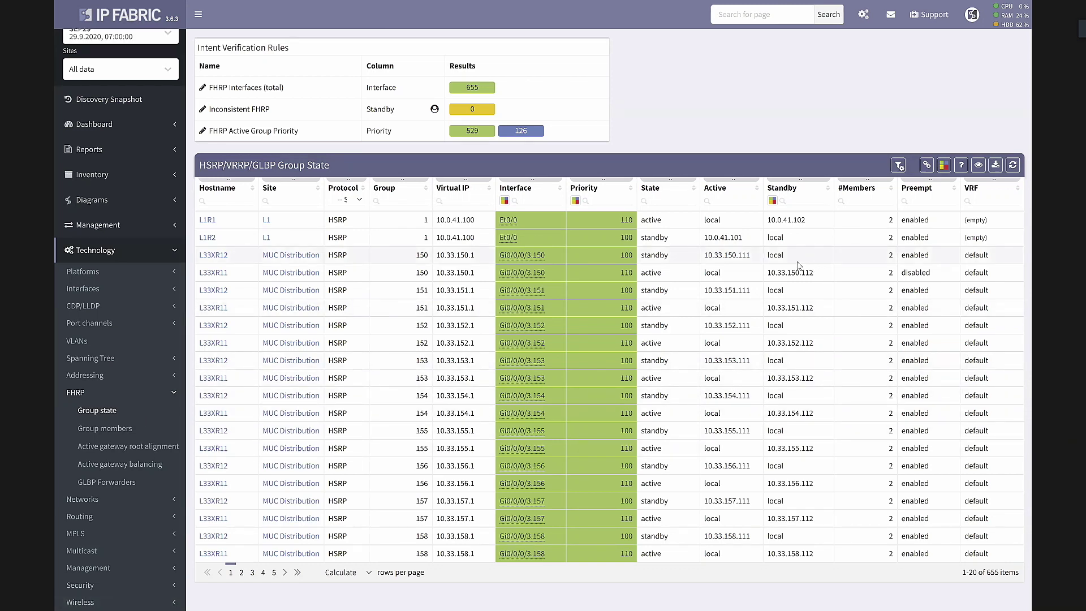
pyautogui.click(802, 203)
pyautogui.write('unknow')
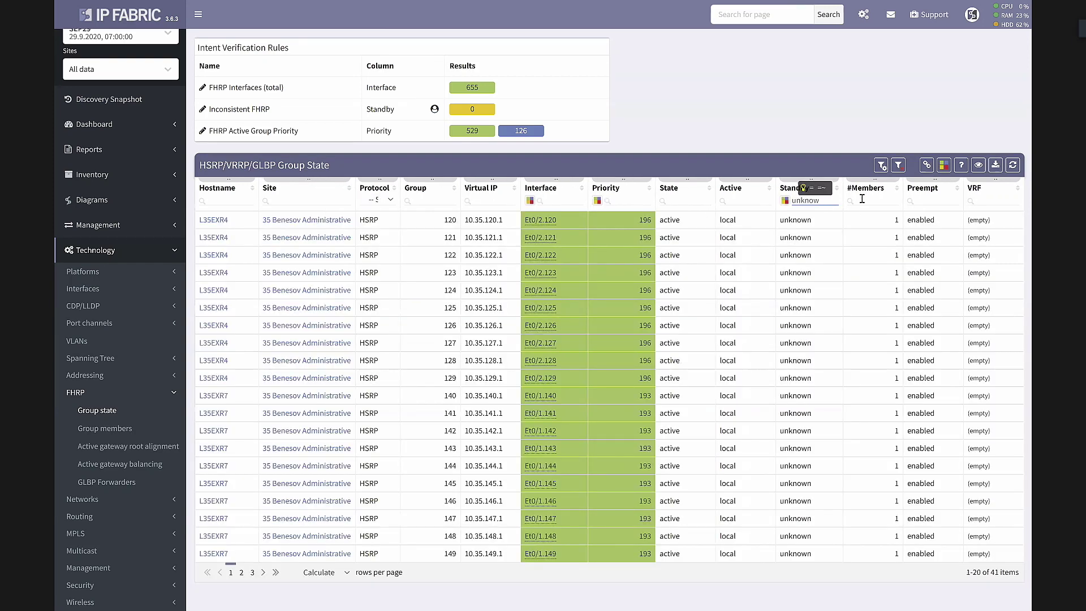
pyautogui.click(862, 198)
pyautogui.write('2')
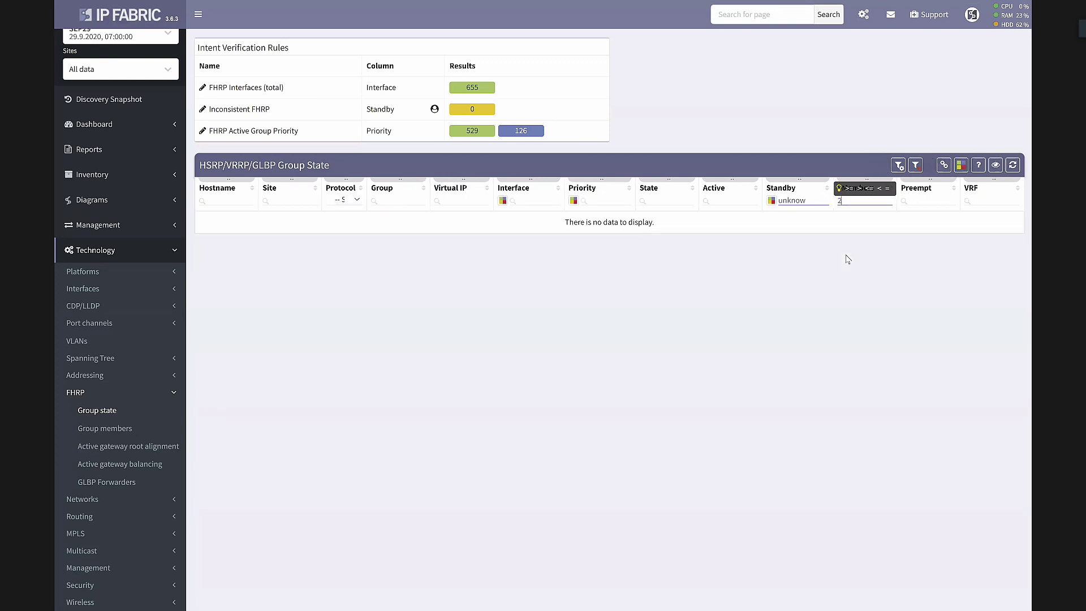
# Switch to the JUN16 Baseline snapshot and change the #Members filter of the group state table to ">1".
pyautogui.scroll(1, 184, 256)
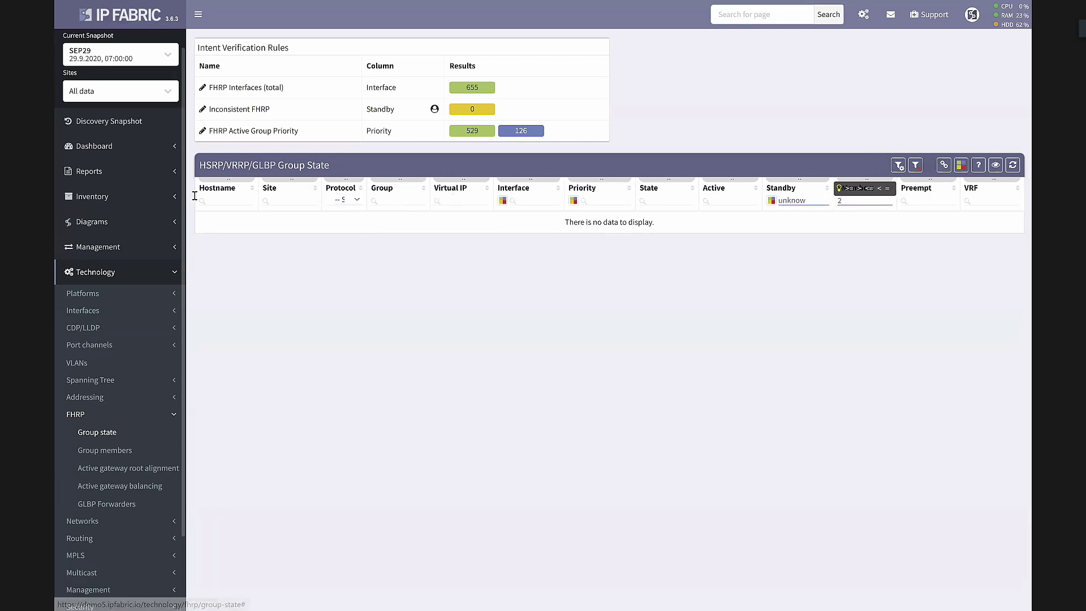
pyautogui.click(136, 56)
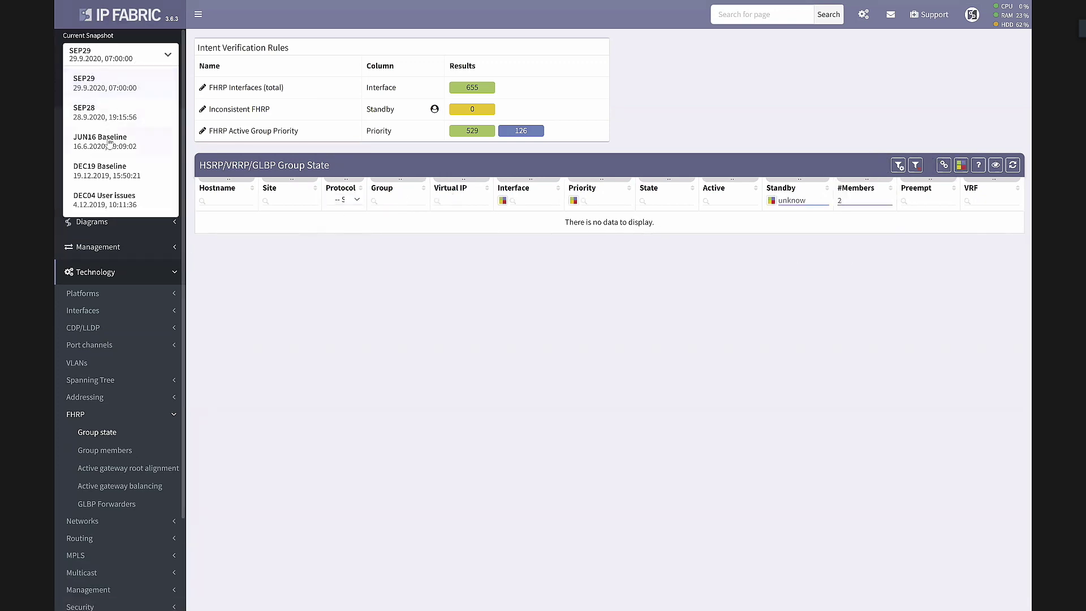
pyautogui.click(109, 142)
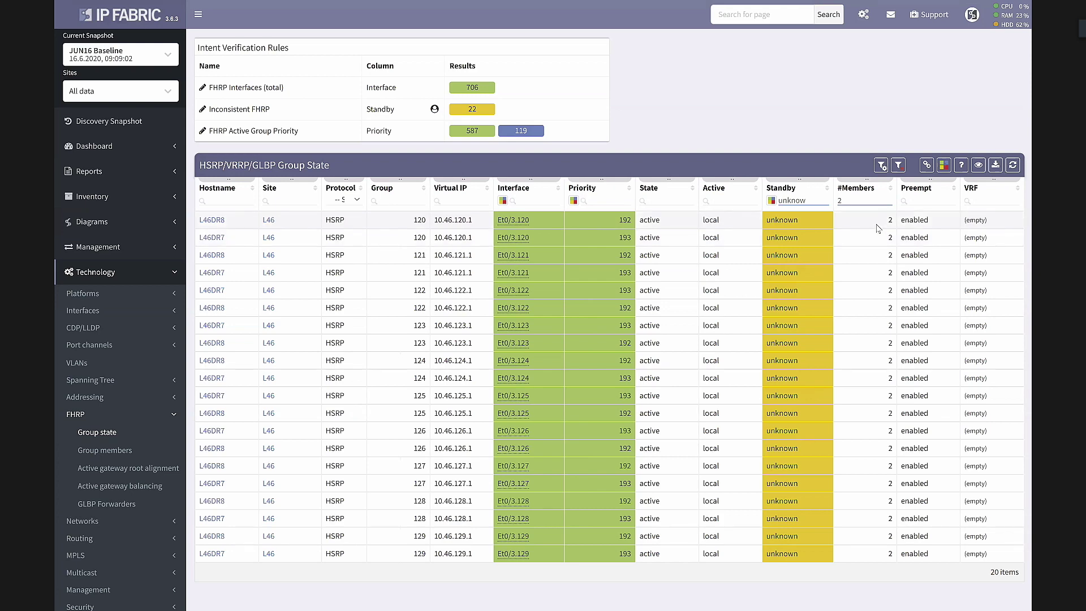
pyautogui.doubleClick(853, 202)
pyautogui.write('>1')
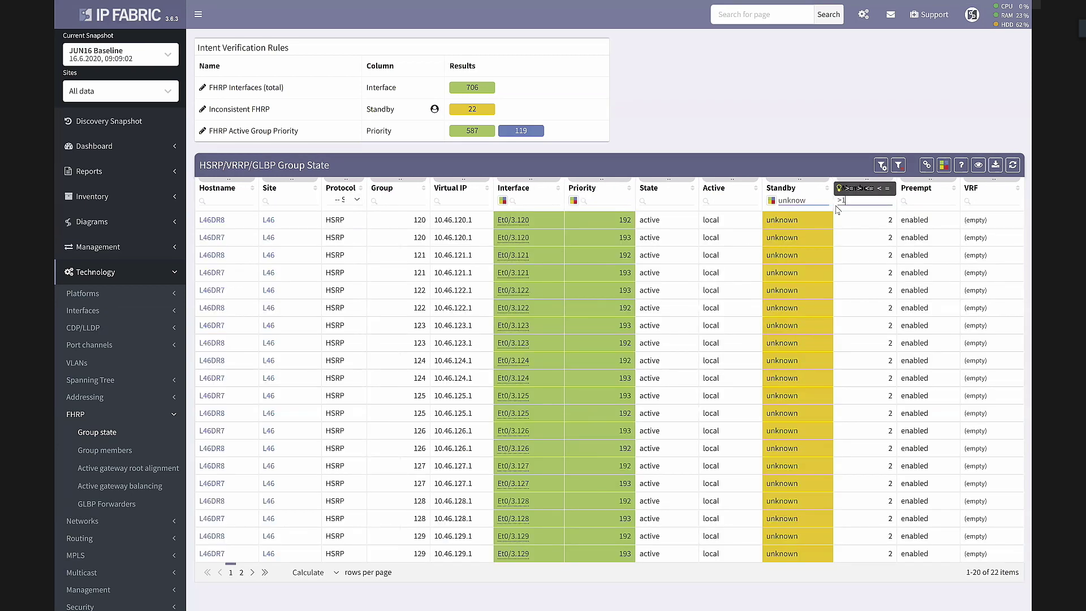
pyautogui.doubleClick(799, 225)
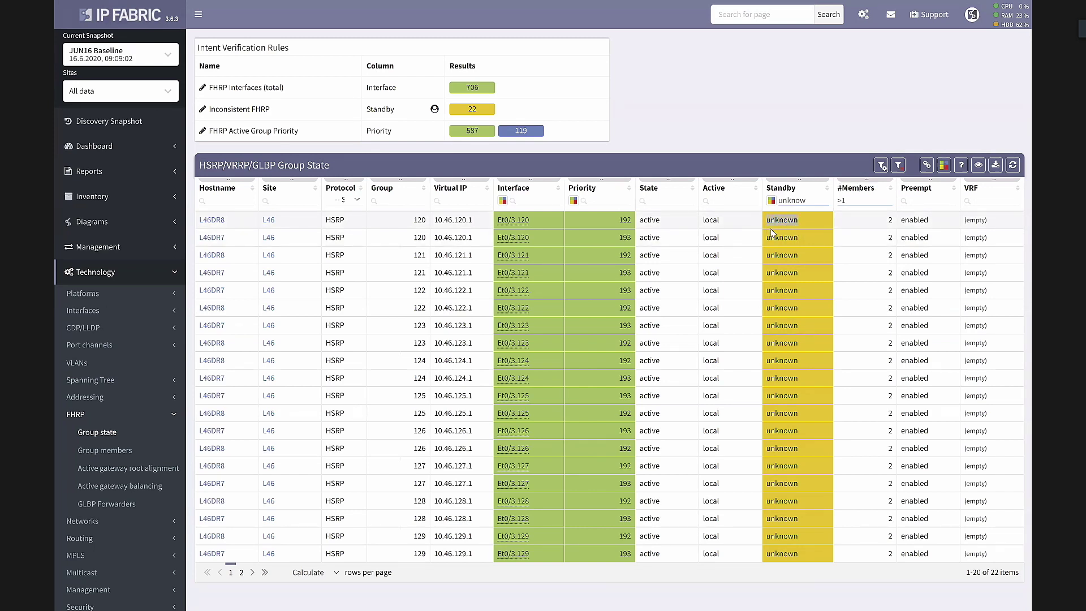
pyautogui.click(771, 230)
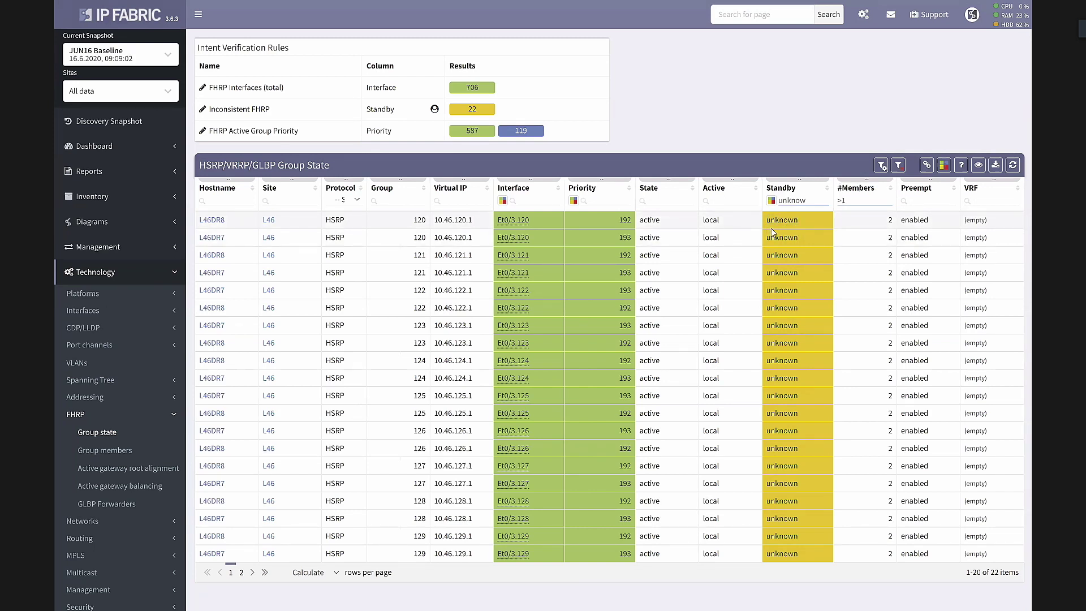
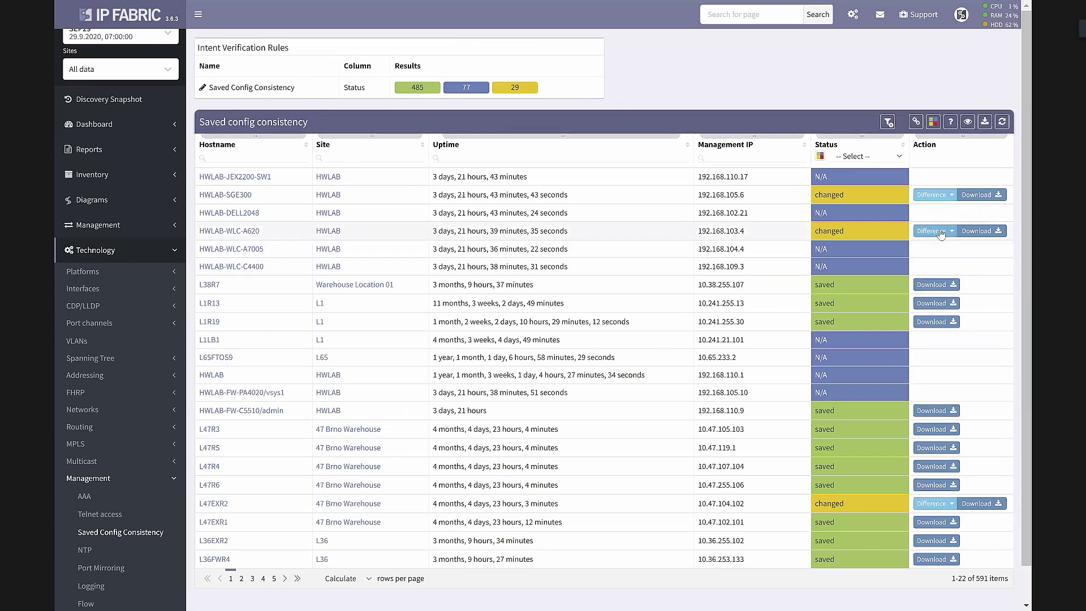
# Open the configuration difference for L47EXR2 in the saved config consistency table.
pyautogui.click(952, 505)
pyautogui.scroll(-1, 796, 474)
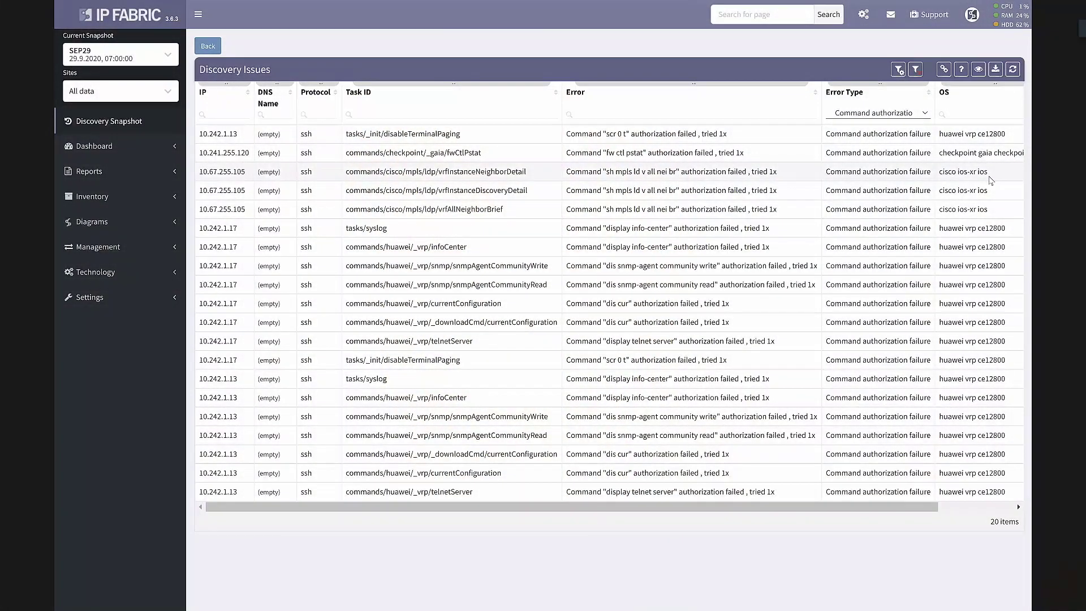
# Examine the operating systems of the Cisco and Checkpoint devices in the command authorization failures.
pyautogui.moveTo(989, 176); pyautogui.dragTo(948, 180)
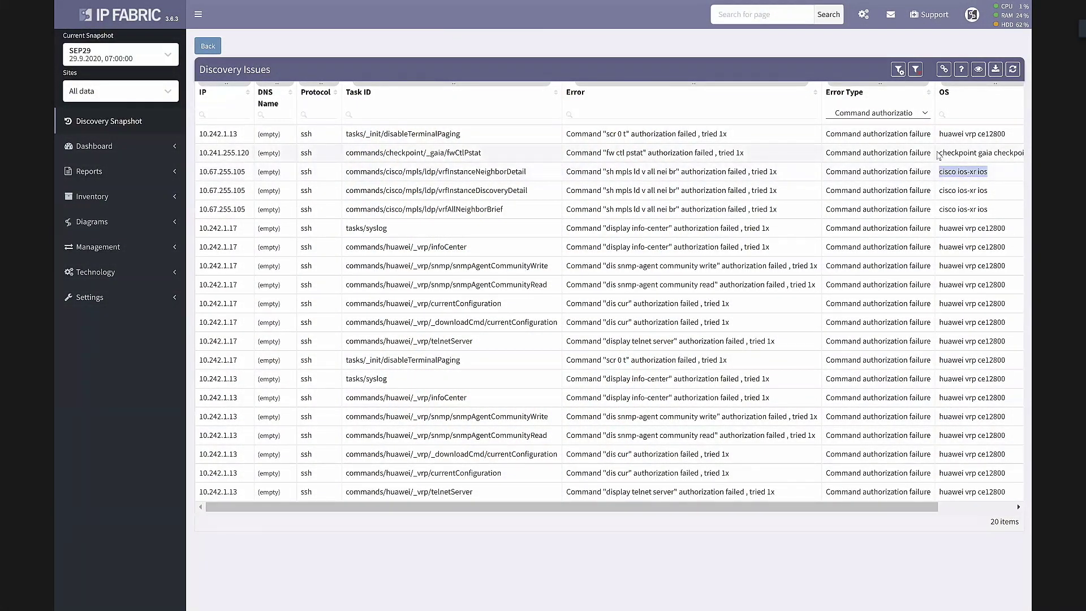
pyautogui.click(940, 153)
pyautogui.moveTo(962, 155); pyautogui.dragTo(994, 157)
pyautogui.click(966, 132)
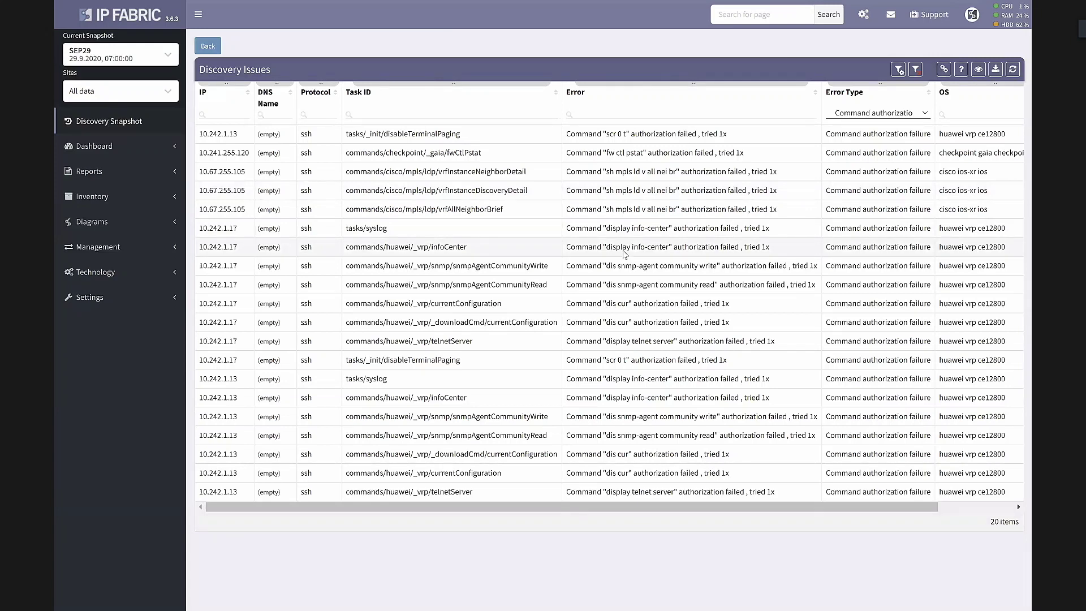
# Search the pages for "matrix" and view the connectivity matrix's unmanaged neighbors summary and detail tables.
pyautogui.click(729, 17)
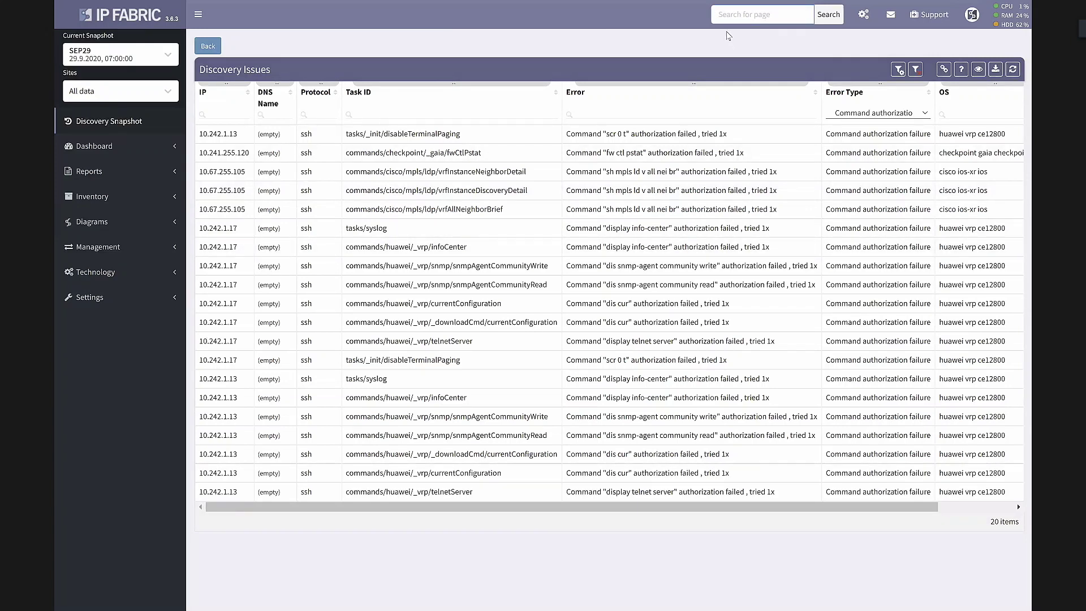
pyautogui.write('matrix')
pyautogui.press('Return')
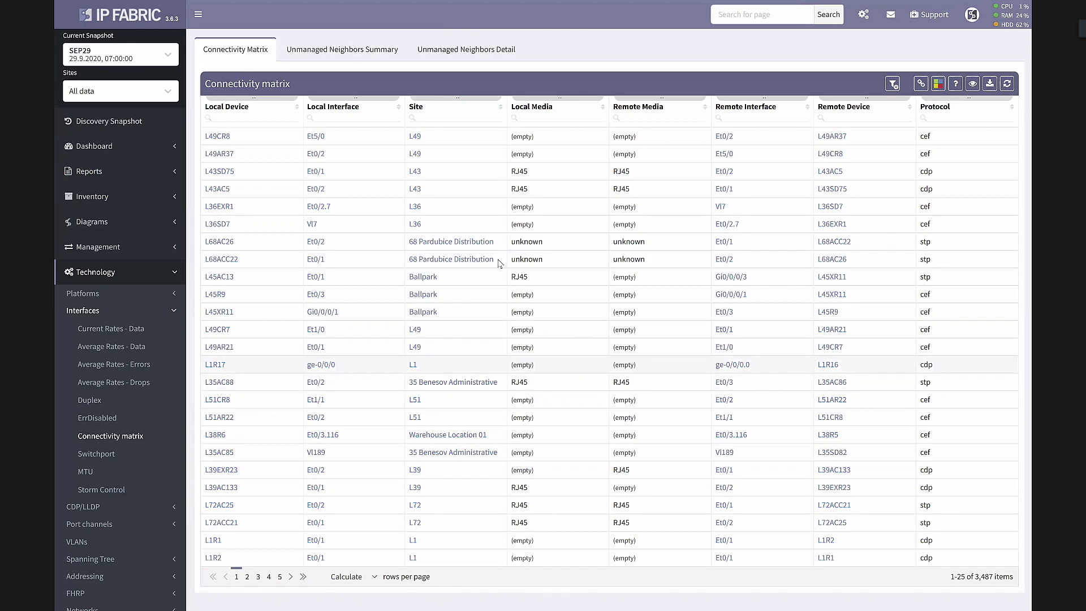
pyautogui.click(365, 61)
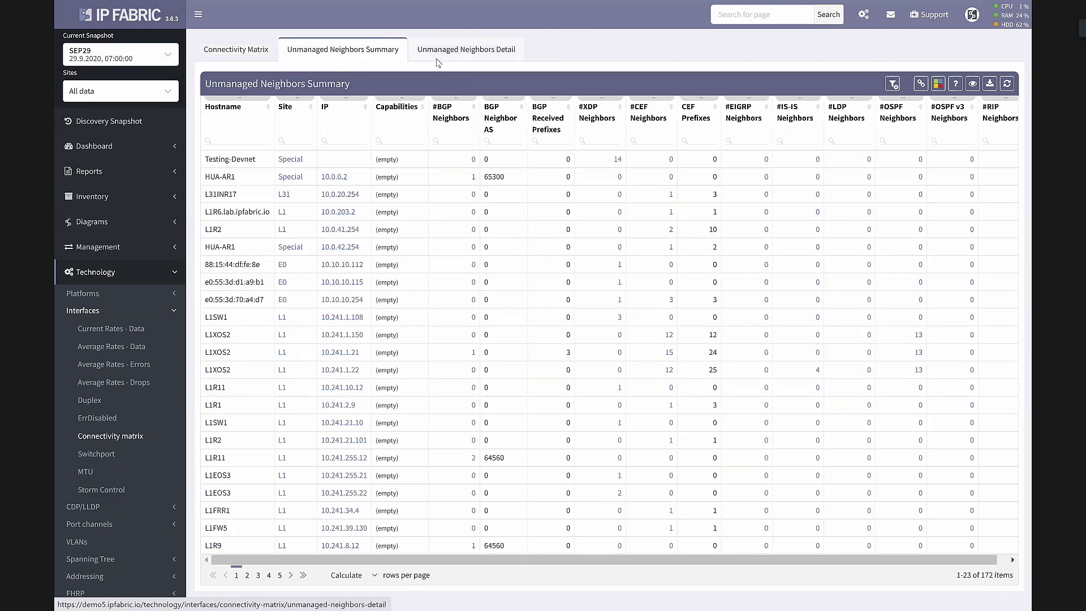
pyautogui.click(436, 61)
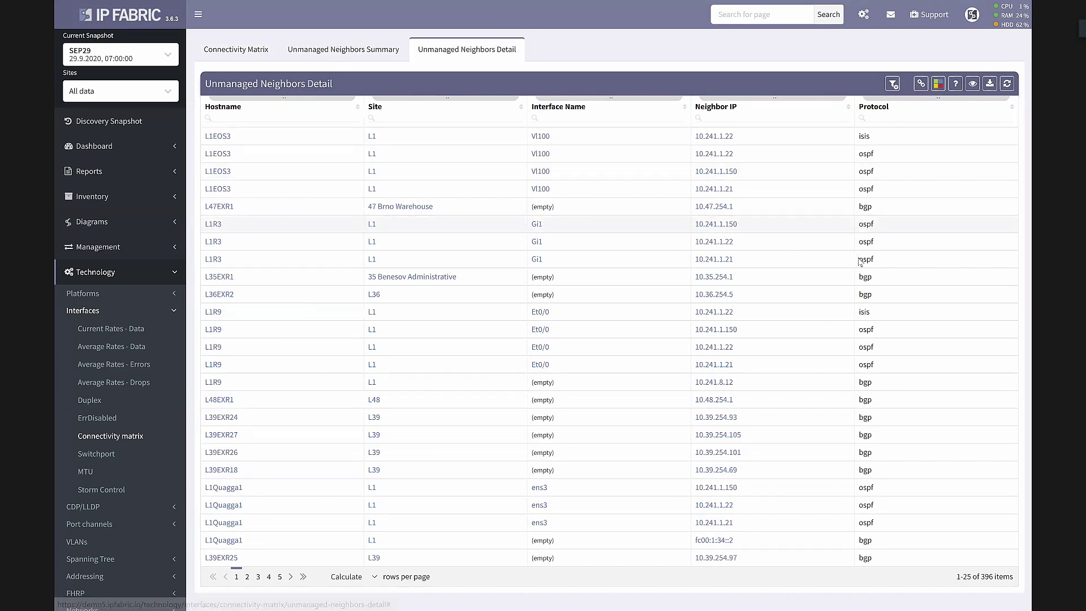
# Filter the Protocol column of the unmanaged neighbors detail by "bgp", "ospf" and "lldp" in turn.
pyautogui.click(881, 119)
pyautogui.write('bgp')
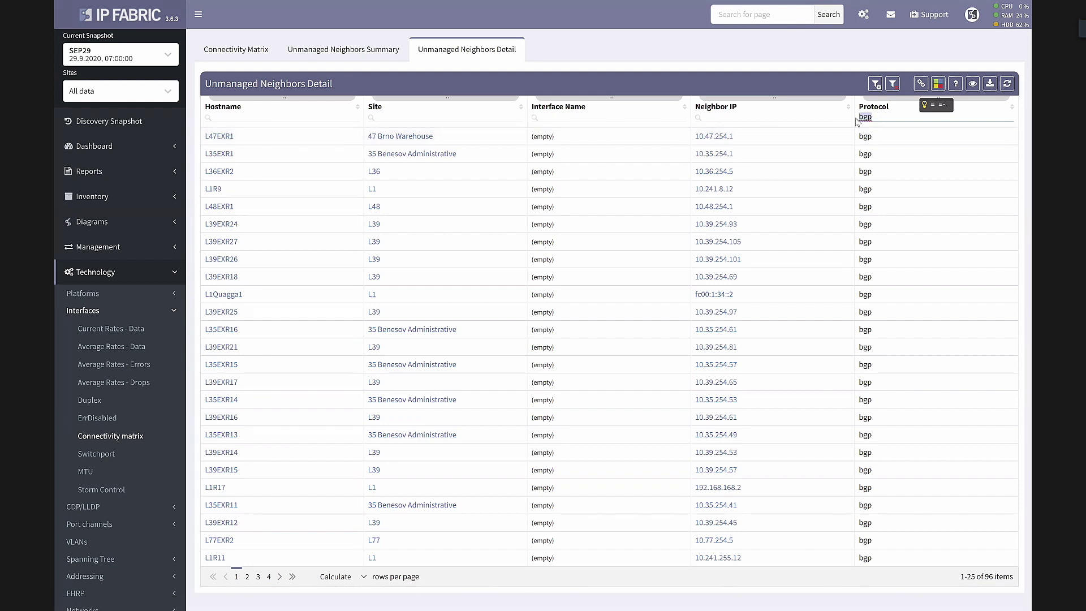
pyautogui.press('Return')
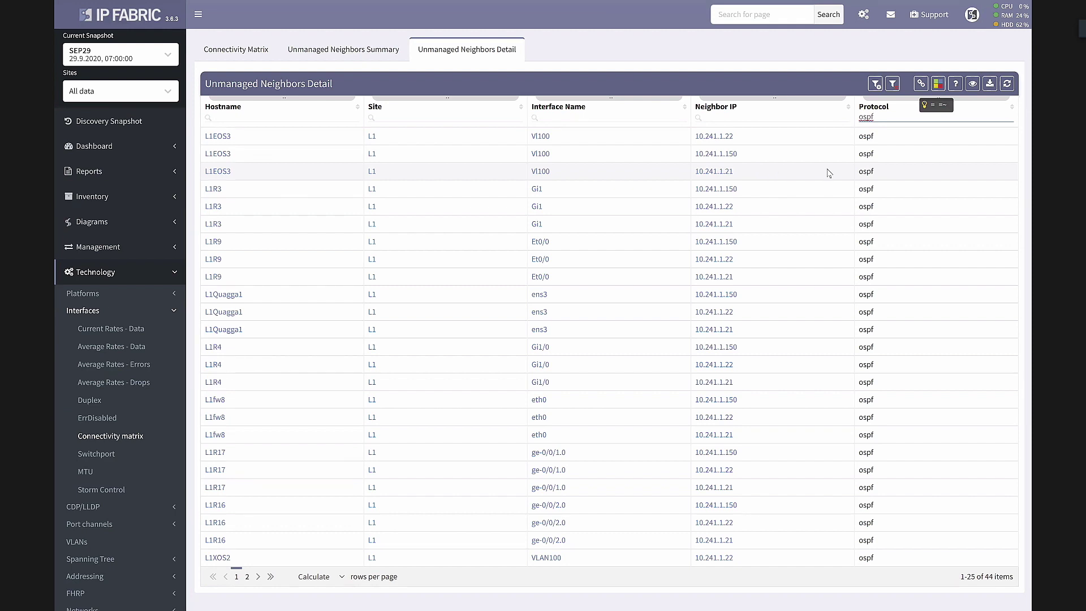
pyautogui.hotkey('ctrl', 'a')
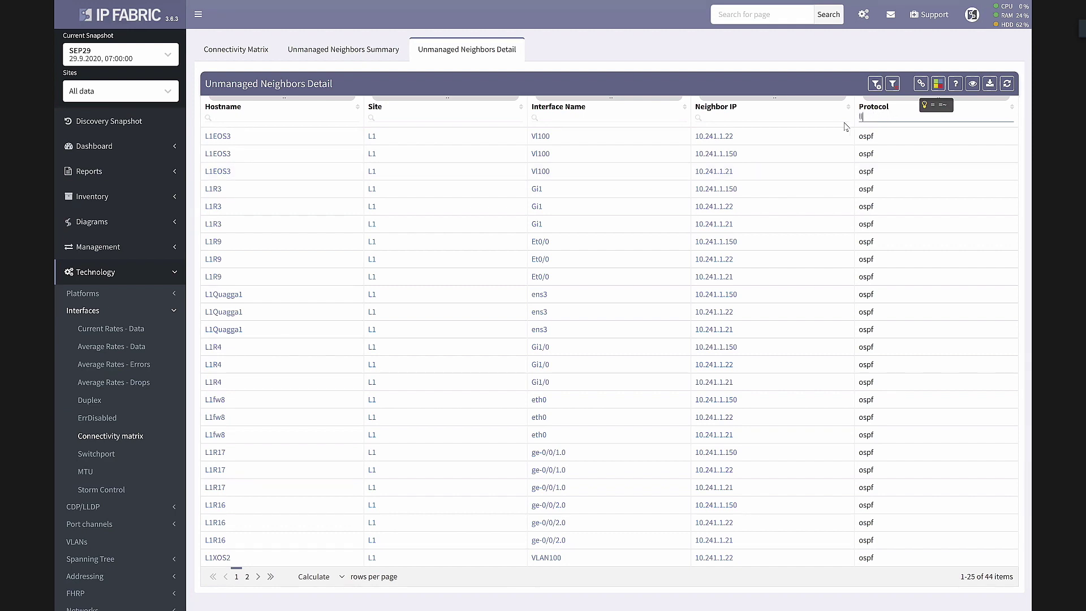
pyautogui.write('lldp')
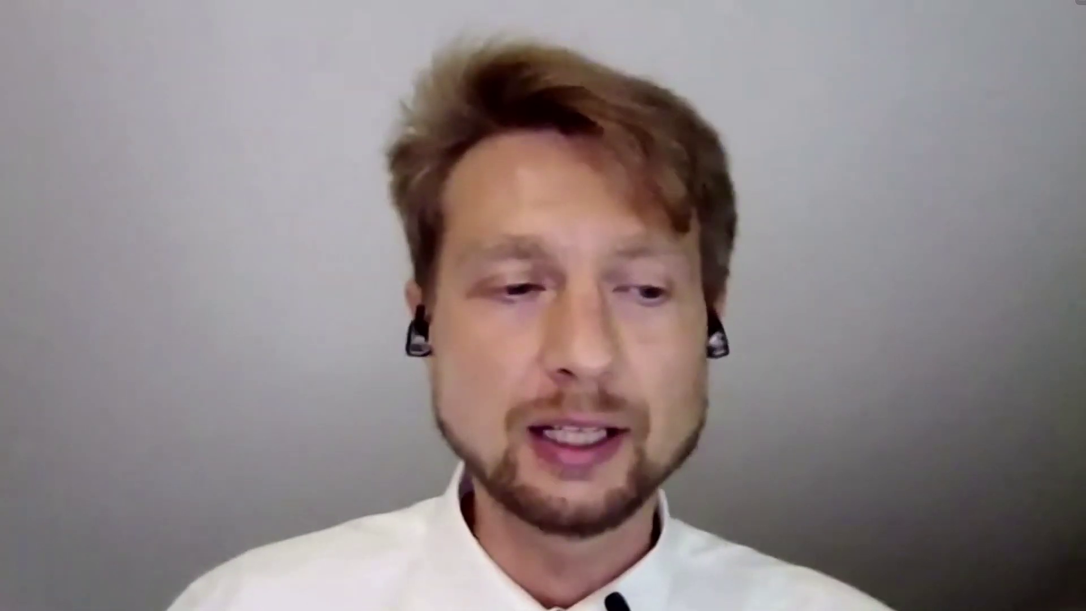
# Open the security access lists table under Technology.
pyautogui.click(118, 496)
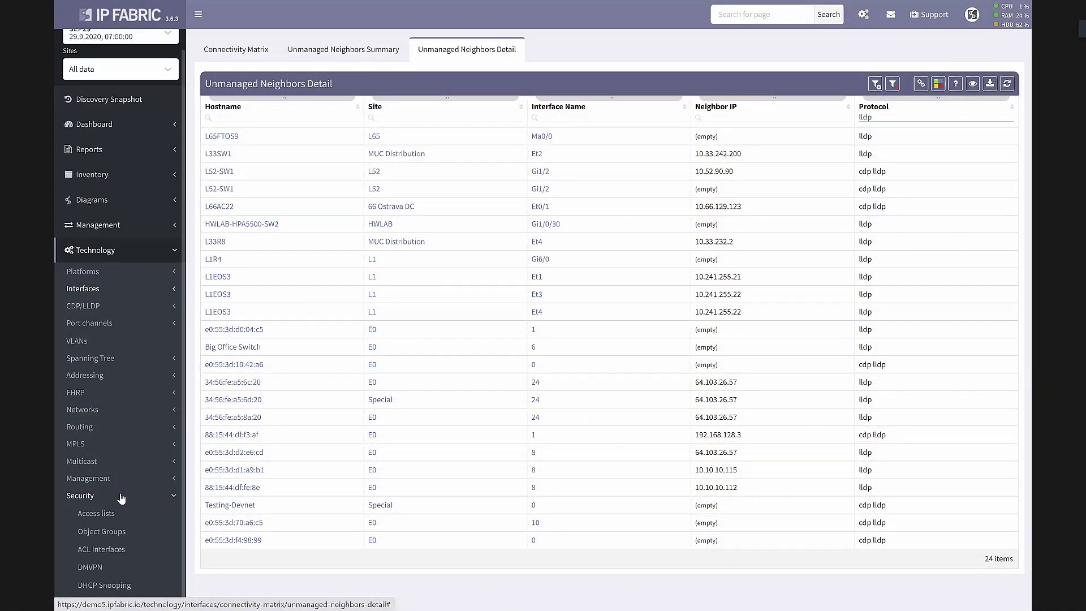
pyautogui.scroll(-1, 120, 498)
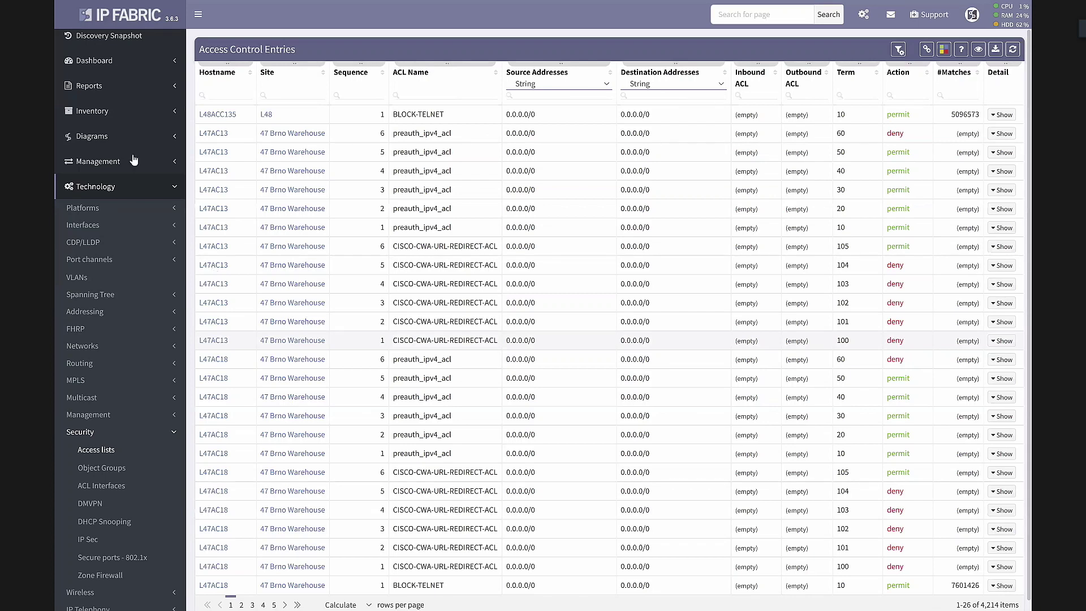
pyautogui.scroll(3, 133, 160)
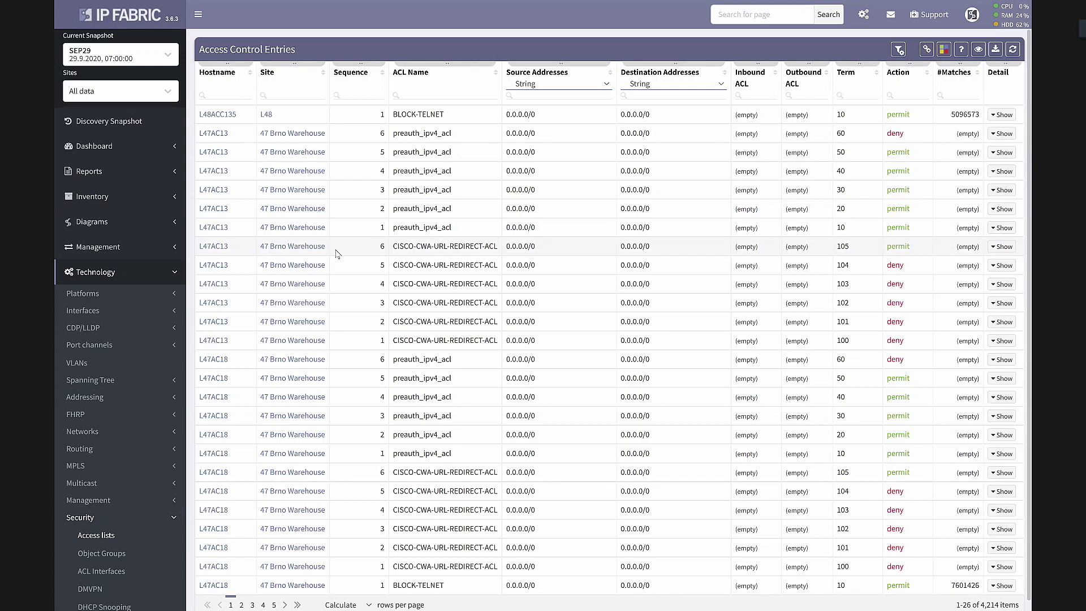
# Open the network diagram and show the protocol layer settings for the 47 Brno Warehouse site in the DEC04 User issues snapshot.
pyautogui.click(79, 222)
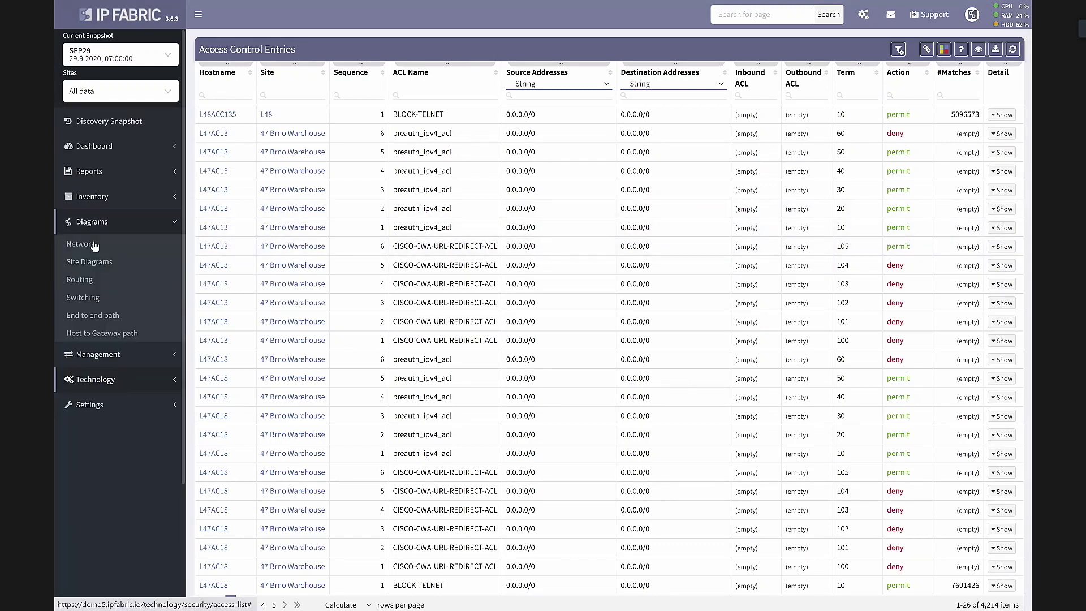
pyautogui.click(95, 248)
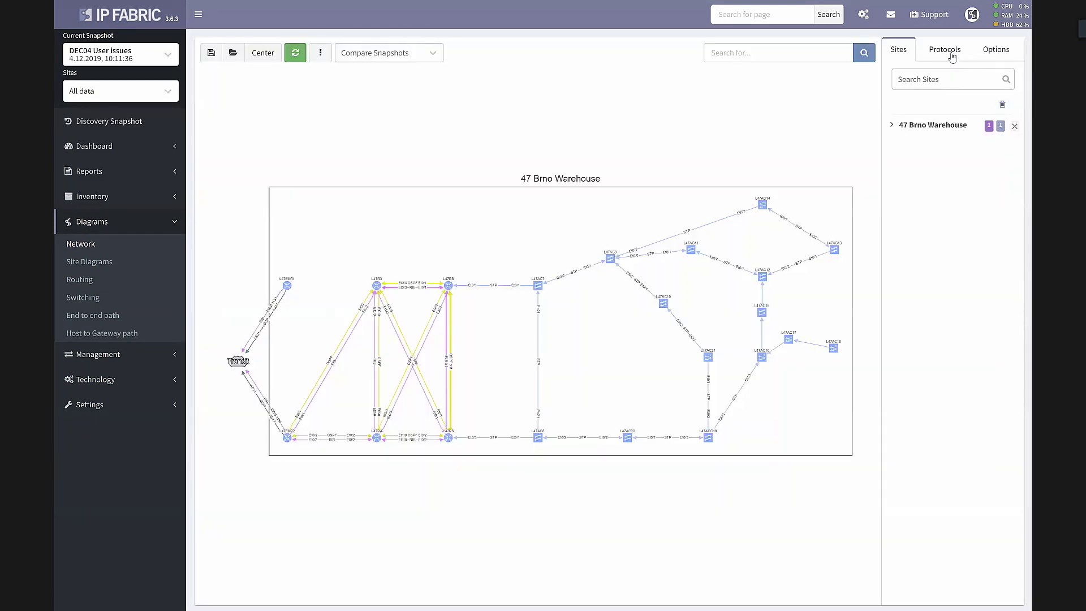
pyautogui.click(950, 53)
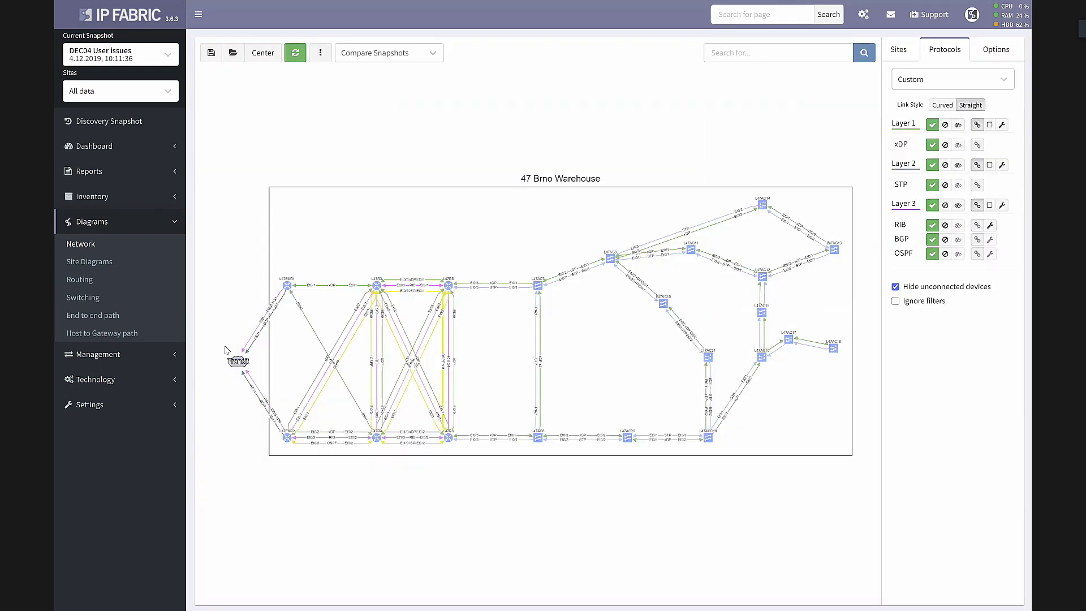
# Reposition router L47R5 slightly farther from L47R3 in the 47 Brno Warehouse diagram.
pyautogui.scroll(5, 260, 332)
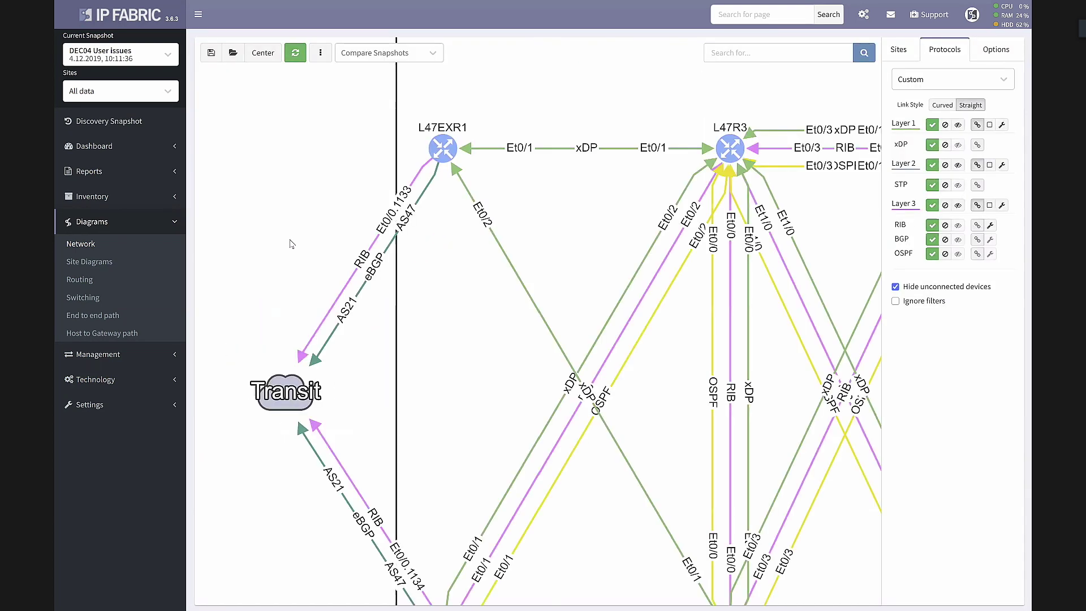
pyautogui.scroll(-5, 298, 234)
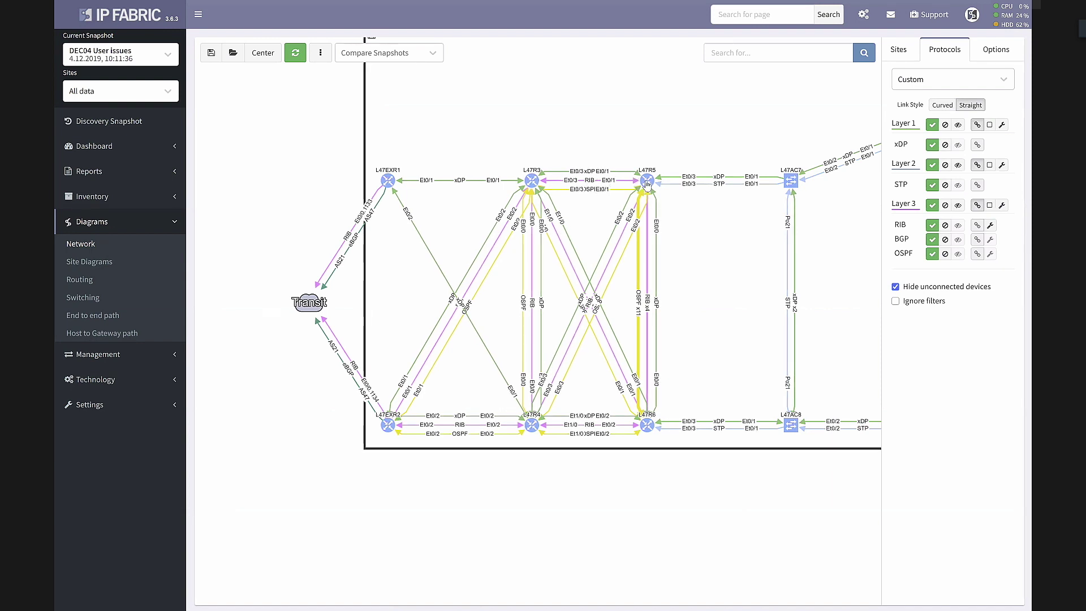
pyautogui.moveTo(648, 182); pyautogui.dragTo(662, 183)
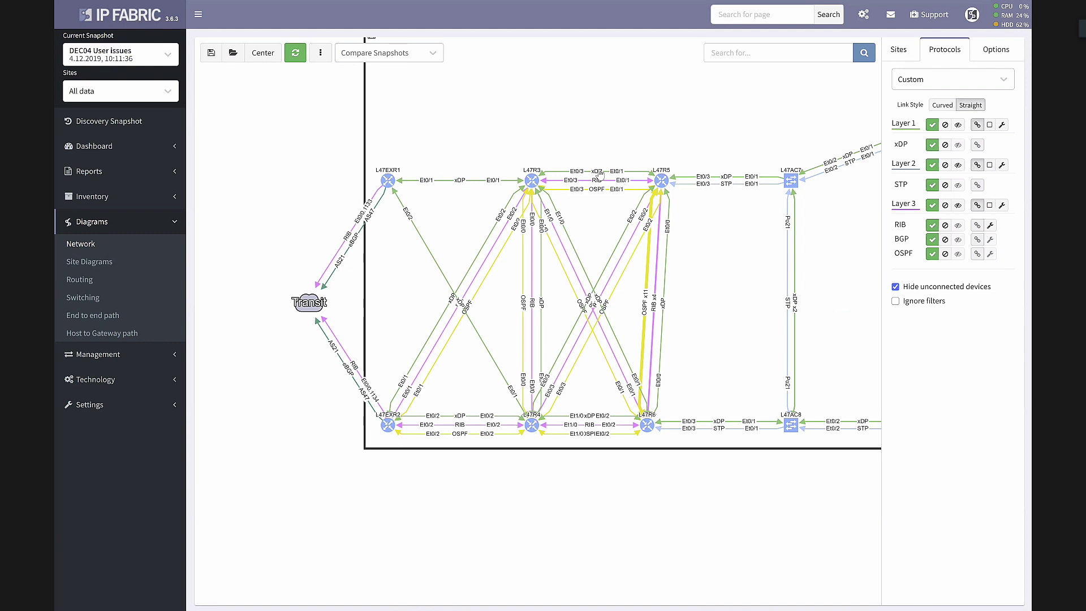
# Turn on the single points of failure and nonredundant links options, and align router L47R6 vertically with L47R5.
pyautogui.click(990, 58)
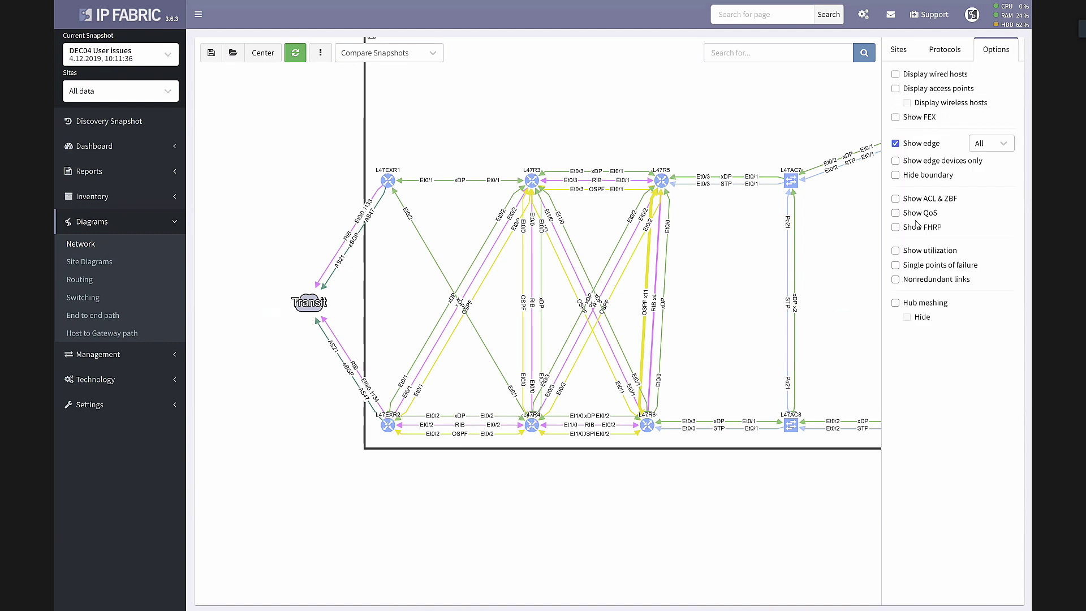
pyautogui.click(931, 265)
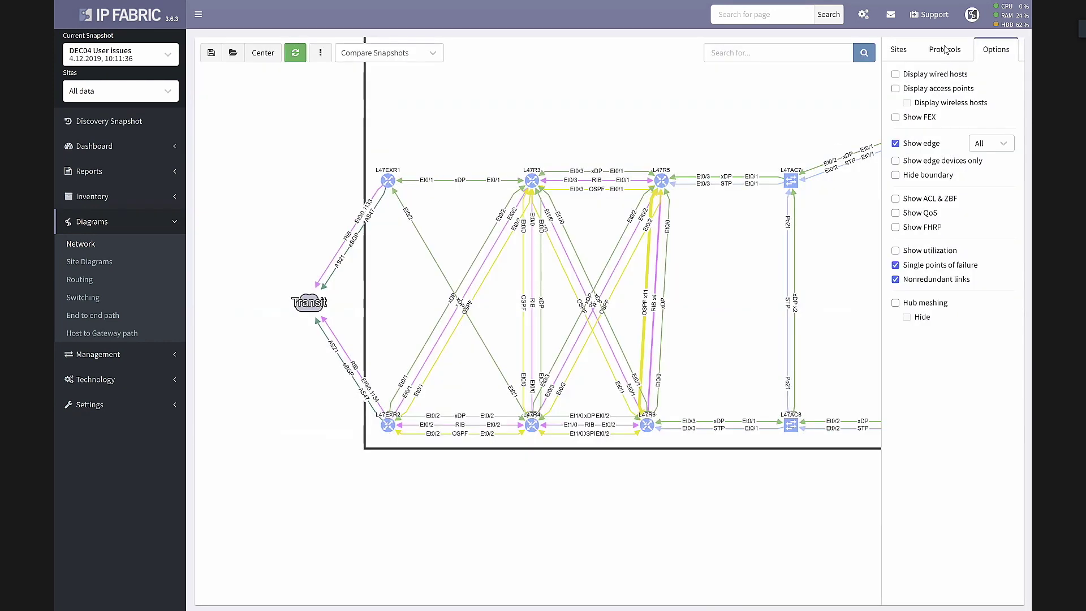
pyautogui.click(944, 50)
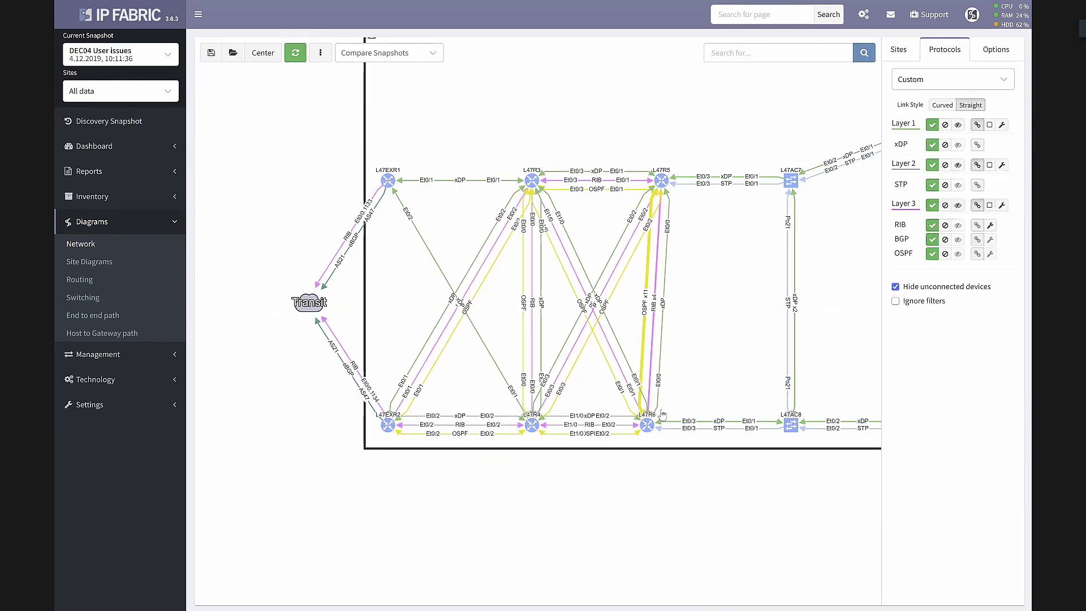
pyautogui.moveTo(650, 429); pyautogui.dragTo(662, 430)
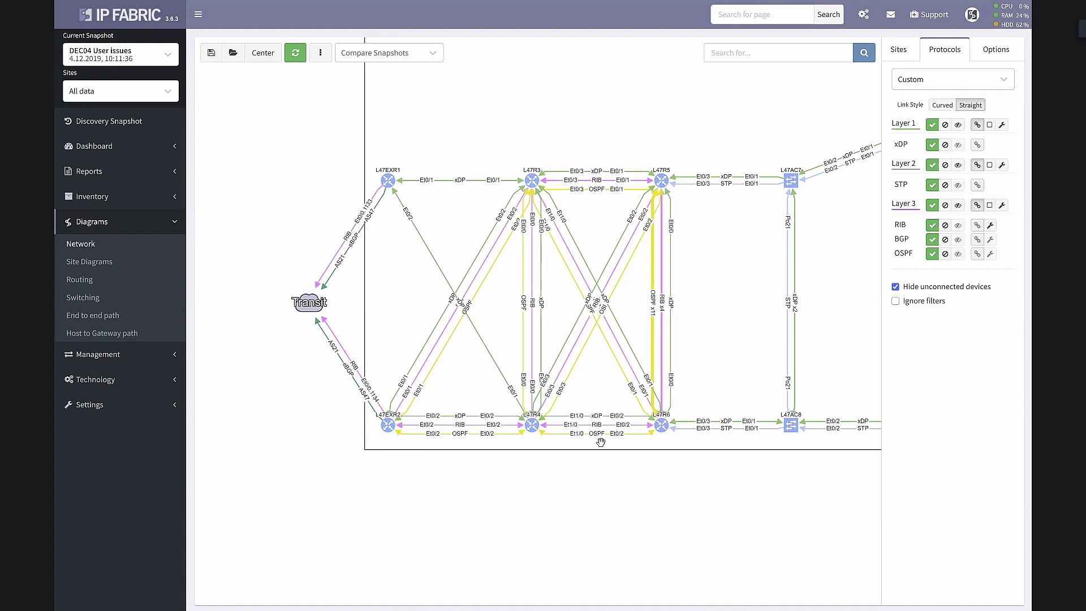
# Hide the Layer 1 and Layer 2 protocols to examine the Layer 3 topology with and without Layer 1, and restore both layers.
pyautogui.click(944, 125)
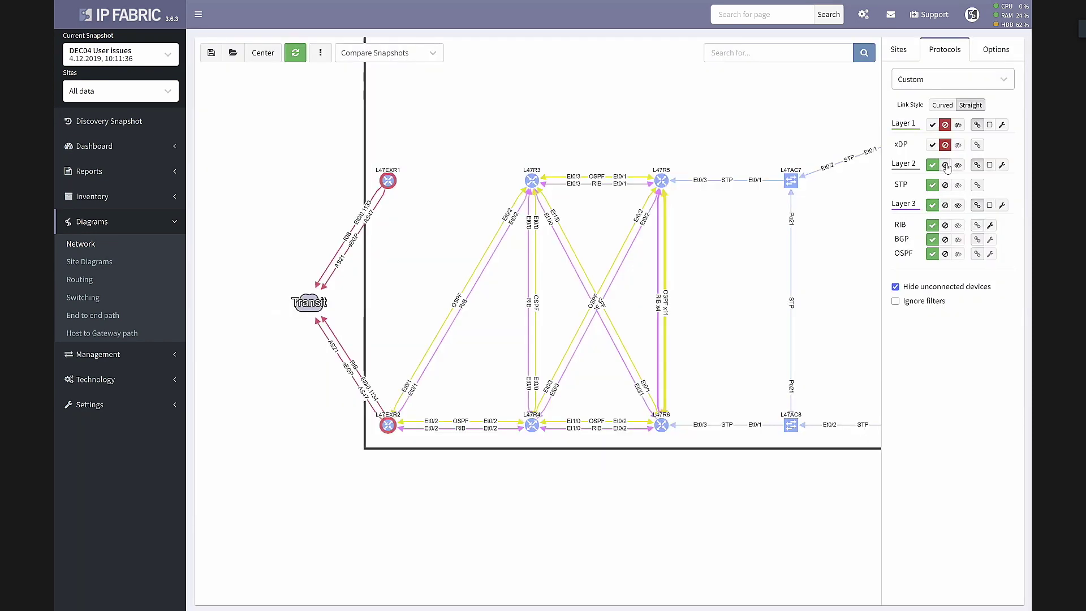
pyautogui.click(945, 165)
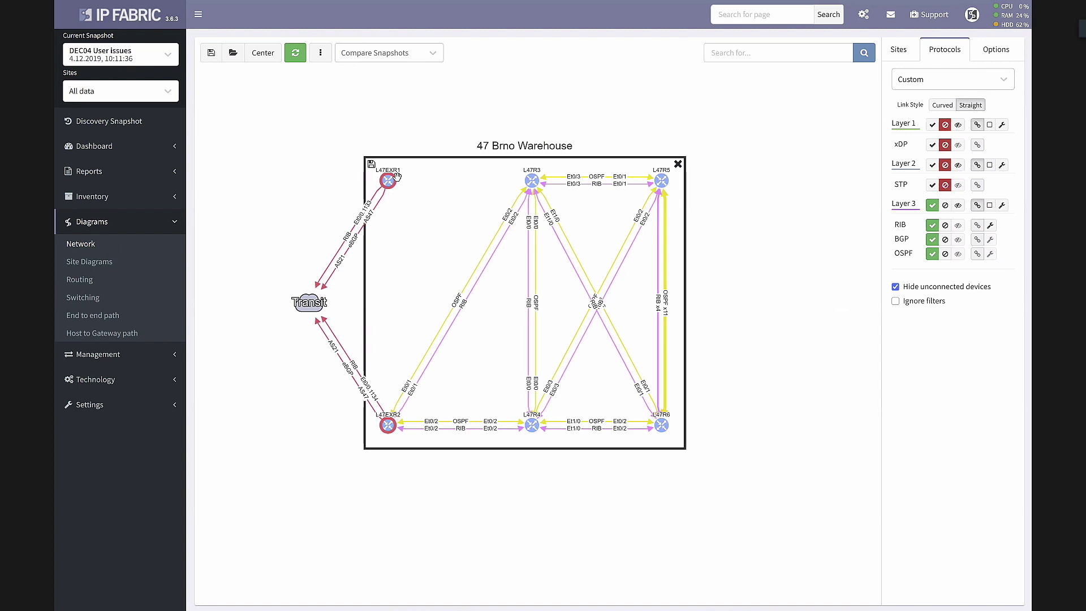
pyautogui.click(931, 125)
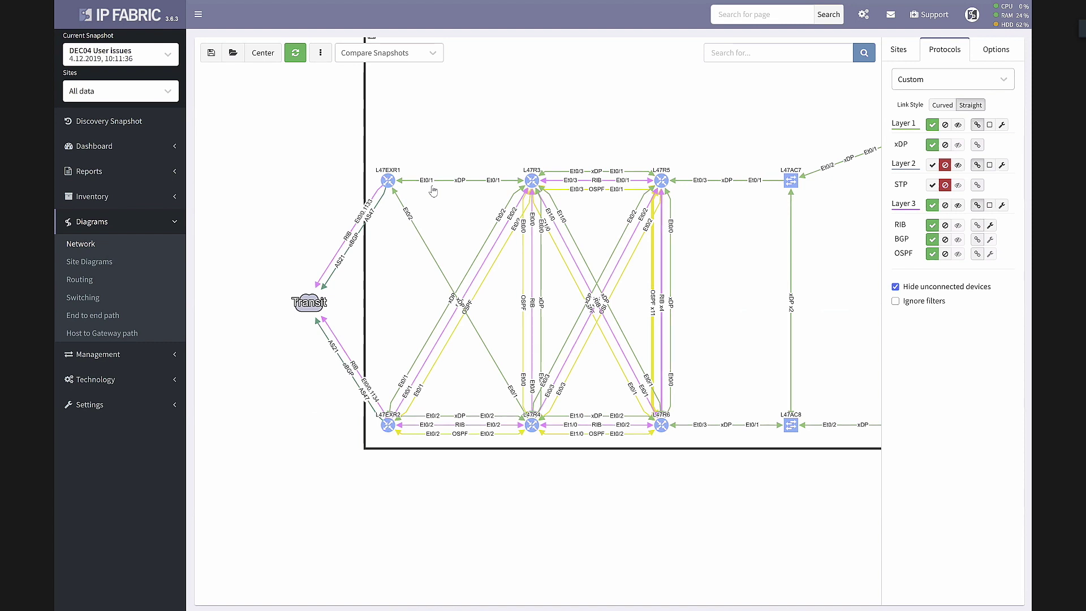
pyautogui.click(945, 124)
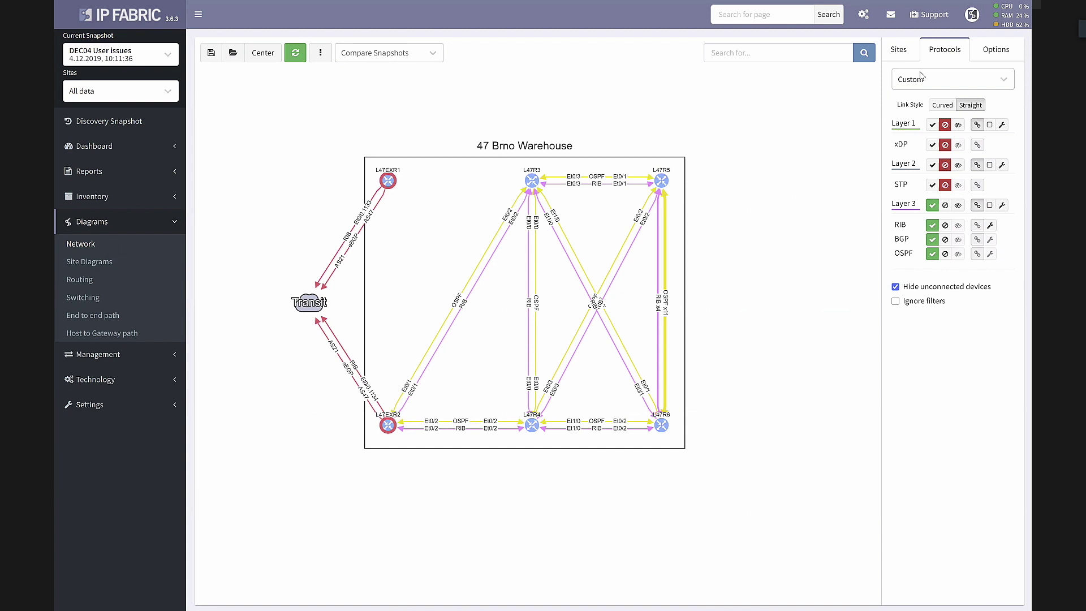
pyautogui.click(931, 164)
pyautogui.click(931, 125)
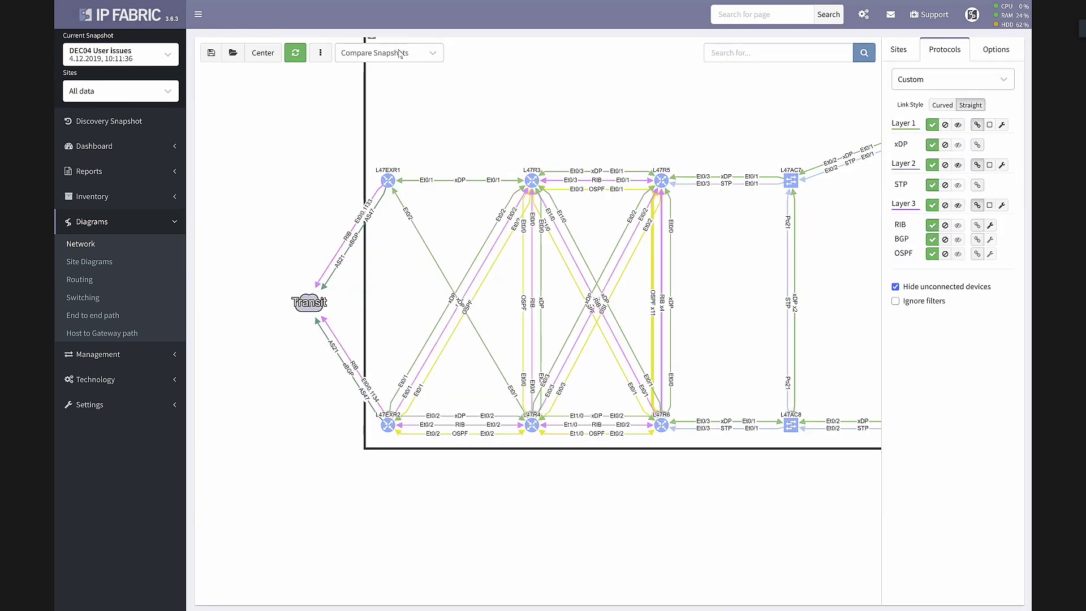
# Compare the diagram with the JUN16 Baseline snapshot and with the DEC19 Baseline snapshot.
pyautogui.click(404, 54)
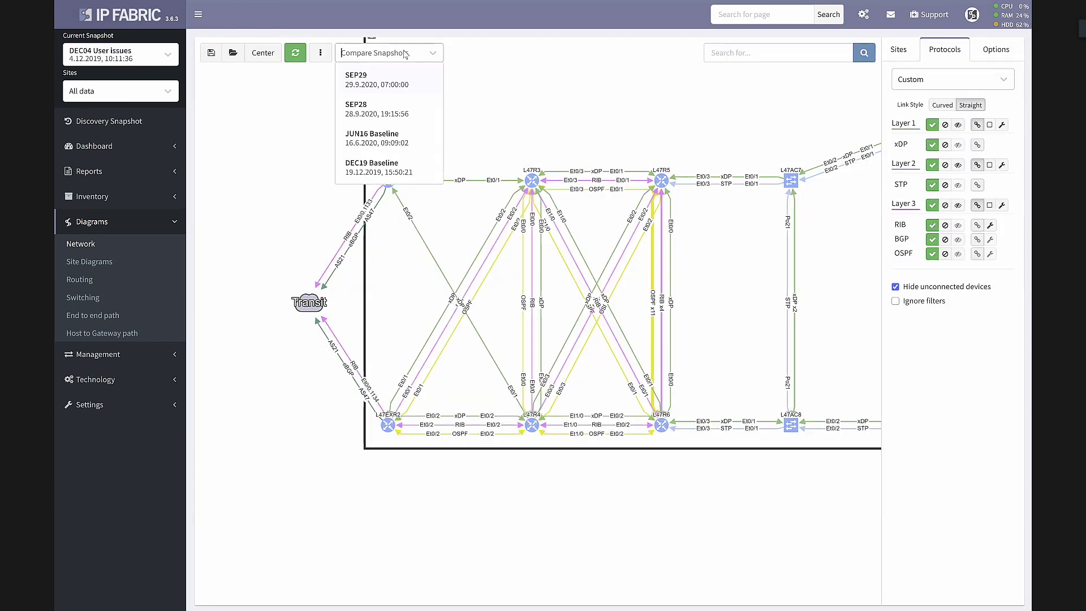
pyautogui.click(396, 137)
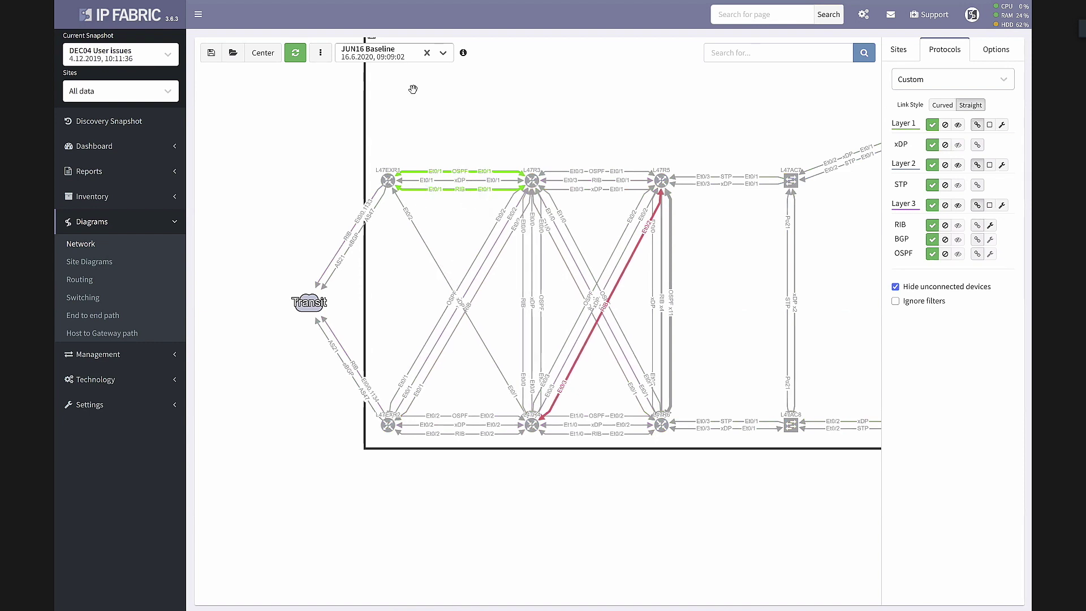
pyautogui.click(407, 60)
pyautogui.click(387, 169)
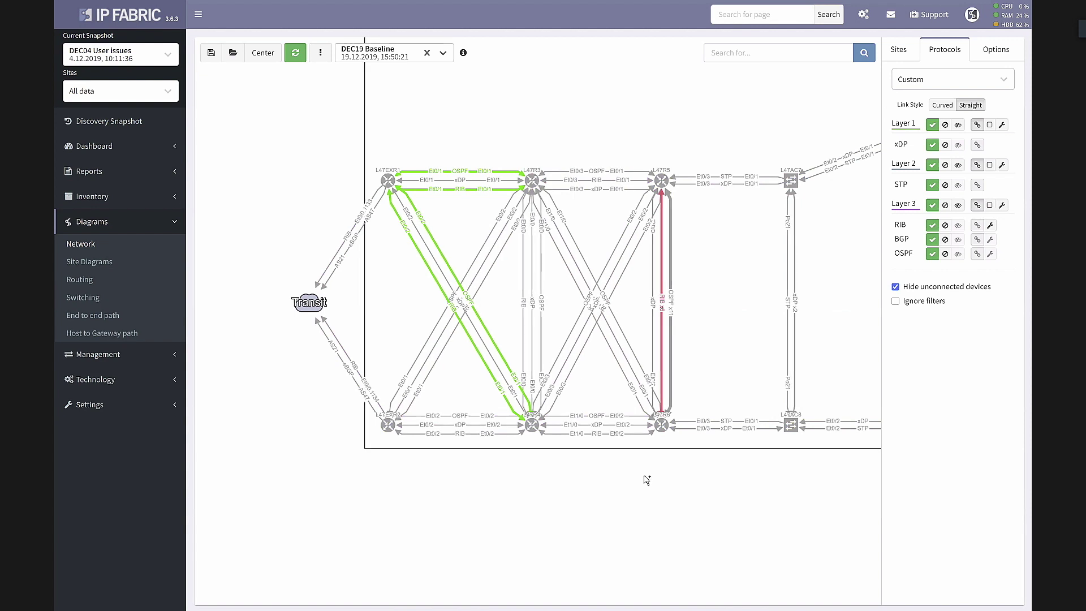
# Switch to the E2E Path2 end-to-end diagram and move switch L47AC21 below L47AC10 and L47ACC19 within site L47.
pyautogui.hotkey('alt', 'Tab')
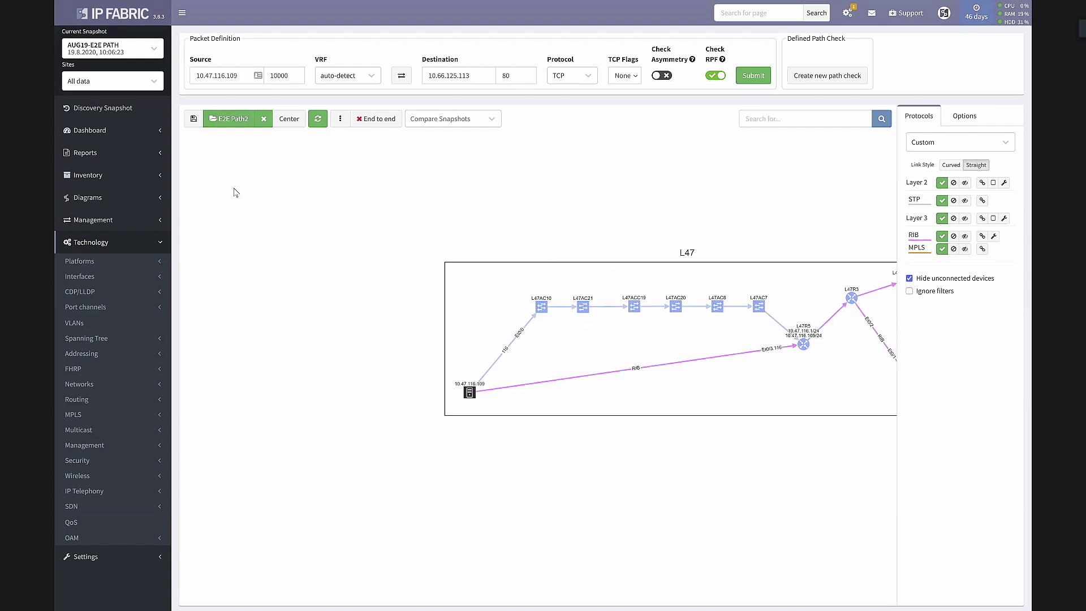
pyautogui.scroll(3, 434, 344)
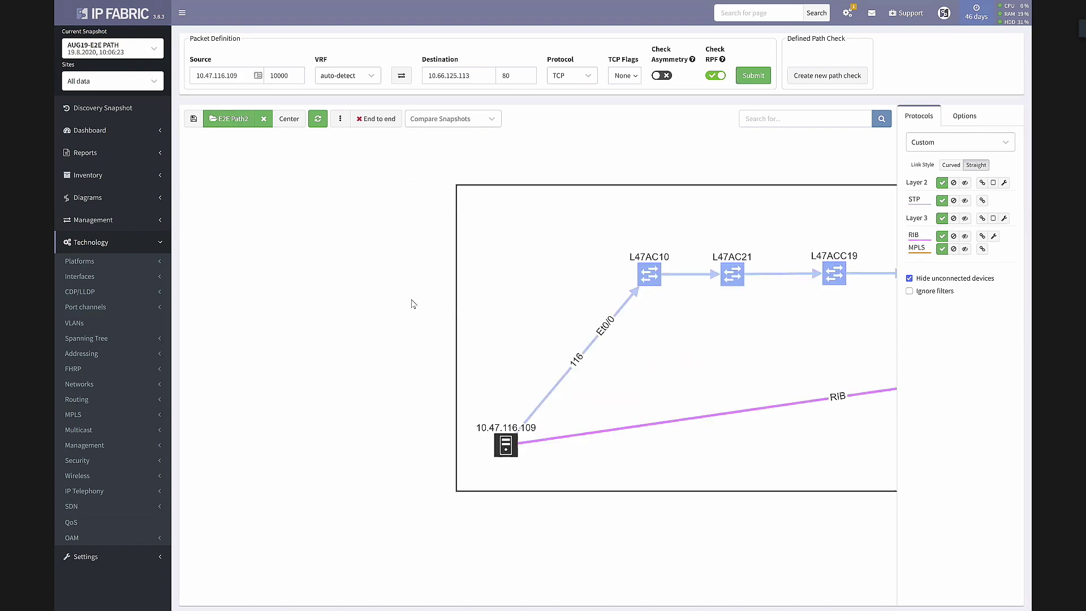
pyautogui.moveTo(412, 285); pyautogui.dragTo(270, 273)
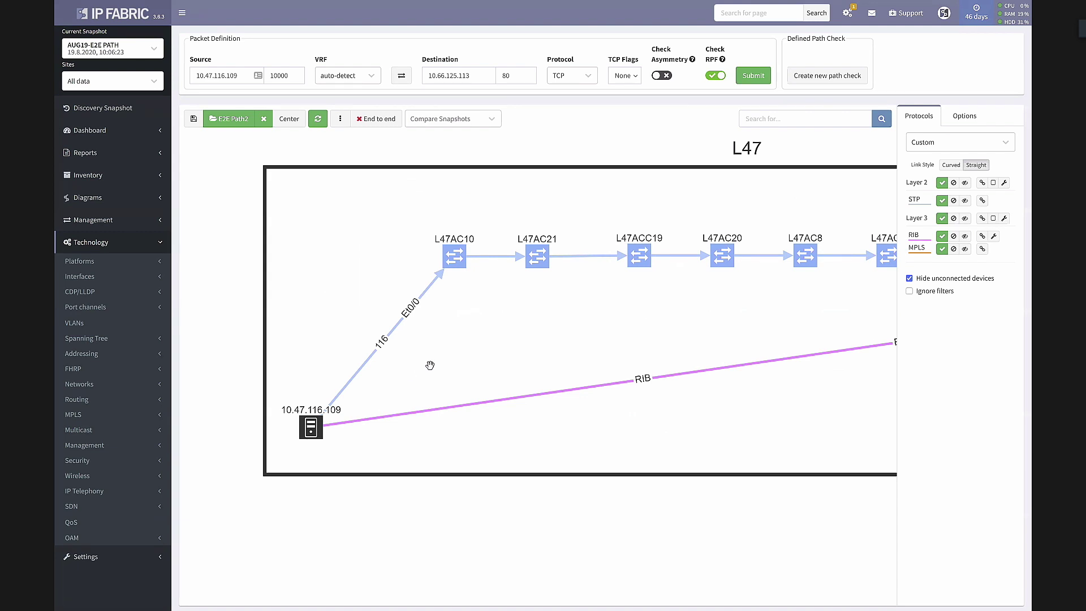
pyautogui.moveTo(730, 523); pyautogui.dragTo(606, 518)
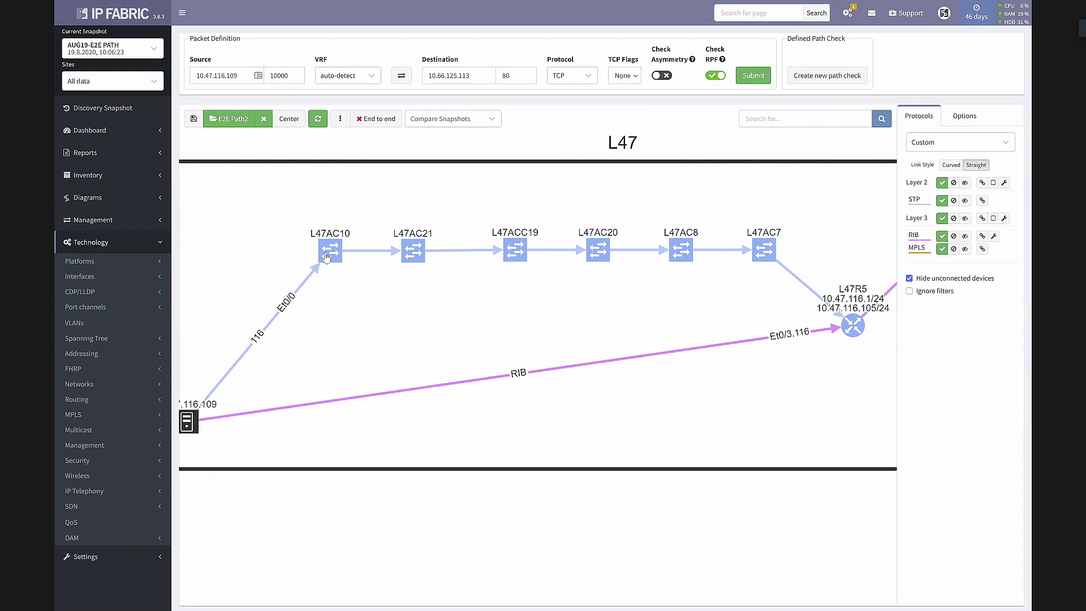
pyautogui.moveTo(416, 256); pyautogui.dragTo(430, 436)
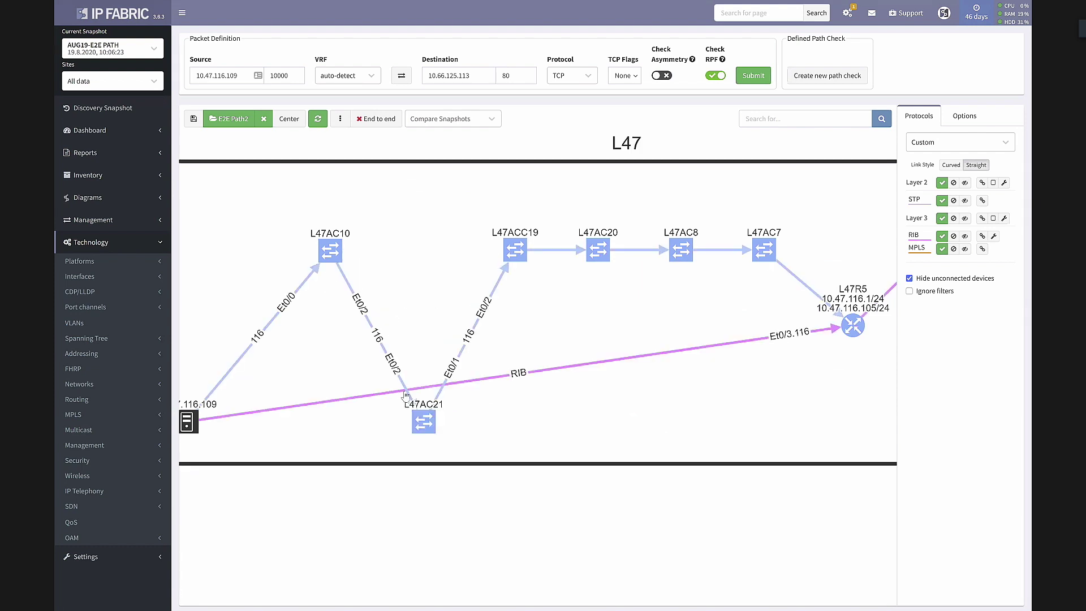
# Follow the path to edge router L47EXR1 and inspect its forwarding and ACL matching rules.
pyautogui.moveTo(773, 515); pyautogui.dragTo(358, 492)
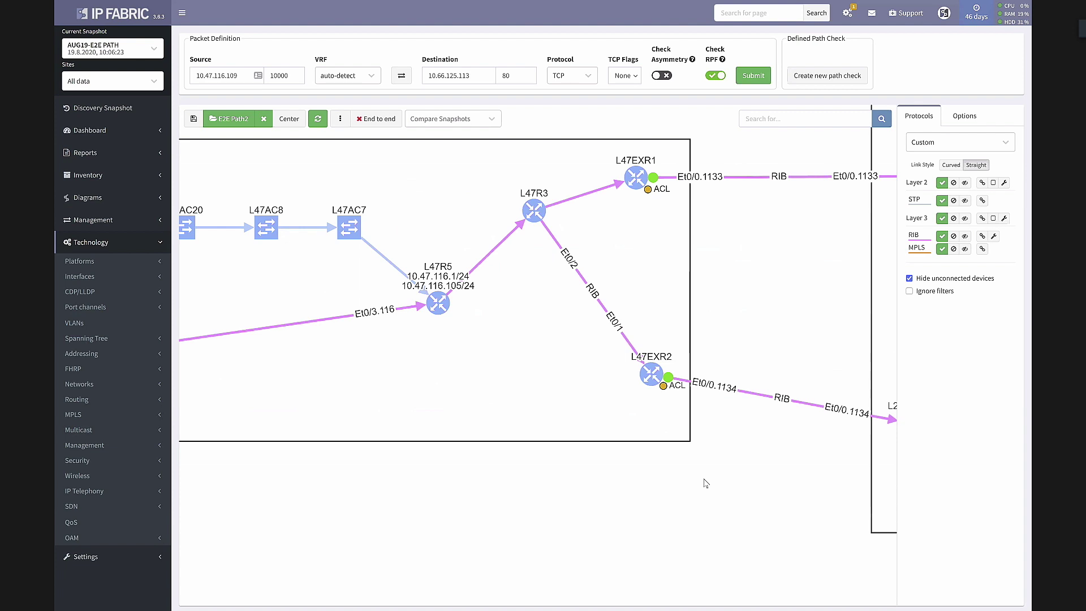
pyautogui.moveTo(535, 286); pyautogui.dragTo(403, 295)
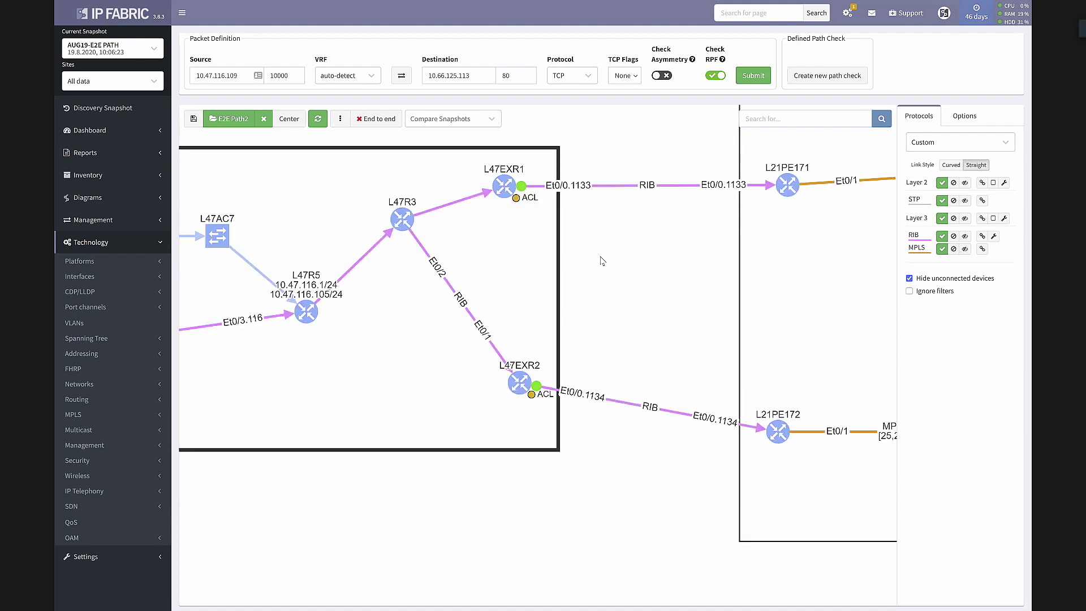
pyautogui.click(416, 195)
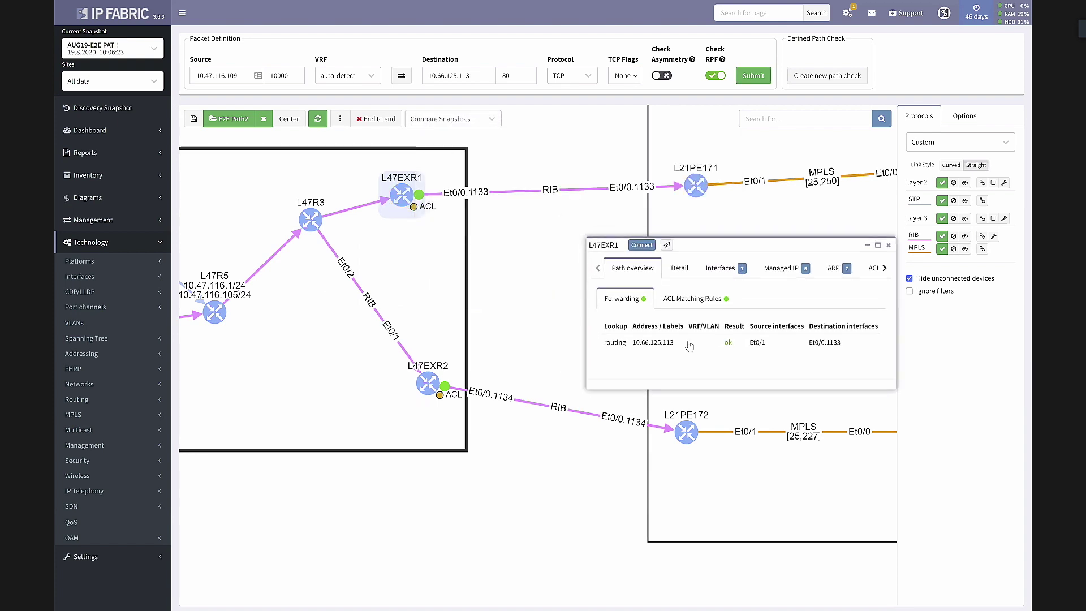
pyautogui.click(691, 300)
pyautogui.moveTo(705, 257); pyautogui.dragTo(521, 271)
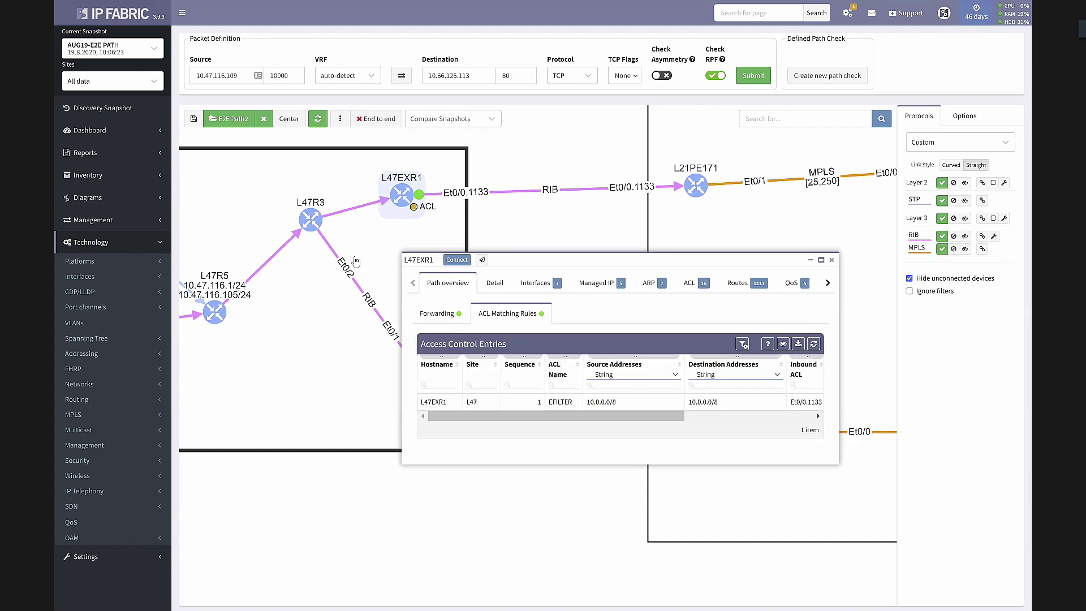
pyautogui.click(347, 219)
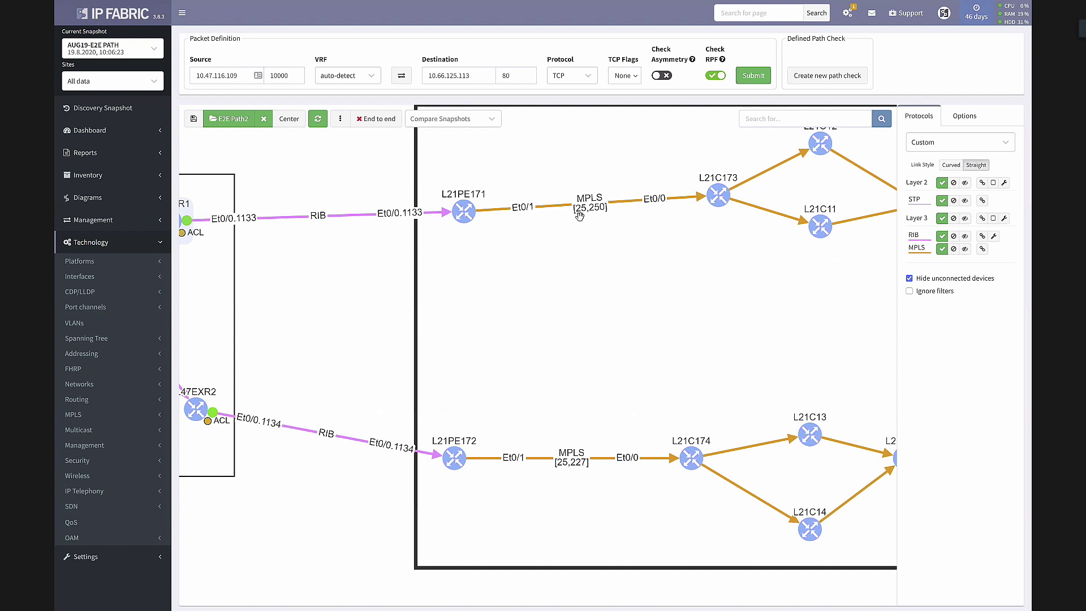
# Trace the path through the MPLS core and site L66 as far as the destination host 10.66.125.113.
pyautogui.moveTo(284, 277); pyautogui.dragTo(187, 278)
pyautogui.moveTo(363, 274)
pyautogui.mouseDown()
pyautogui.moveTo(277, 280)
pyautogui.moveTo(96, 266)
pyautogui.mouseUp()
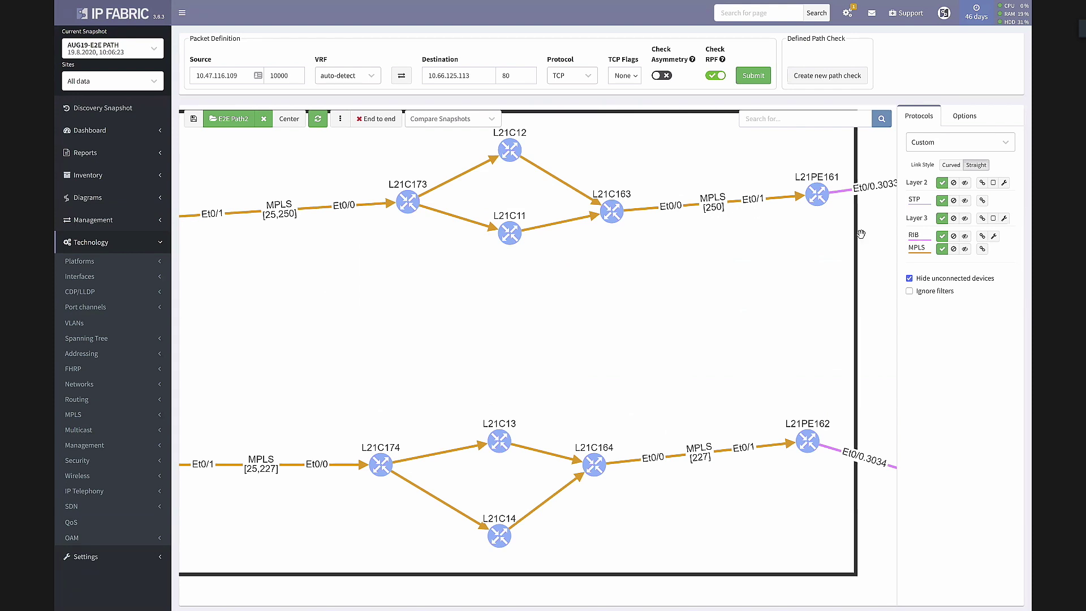
pyautogui.moveTo(548, 241); pyautogui.dragTo(195, 239)
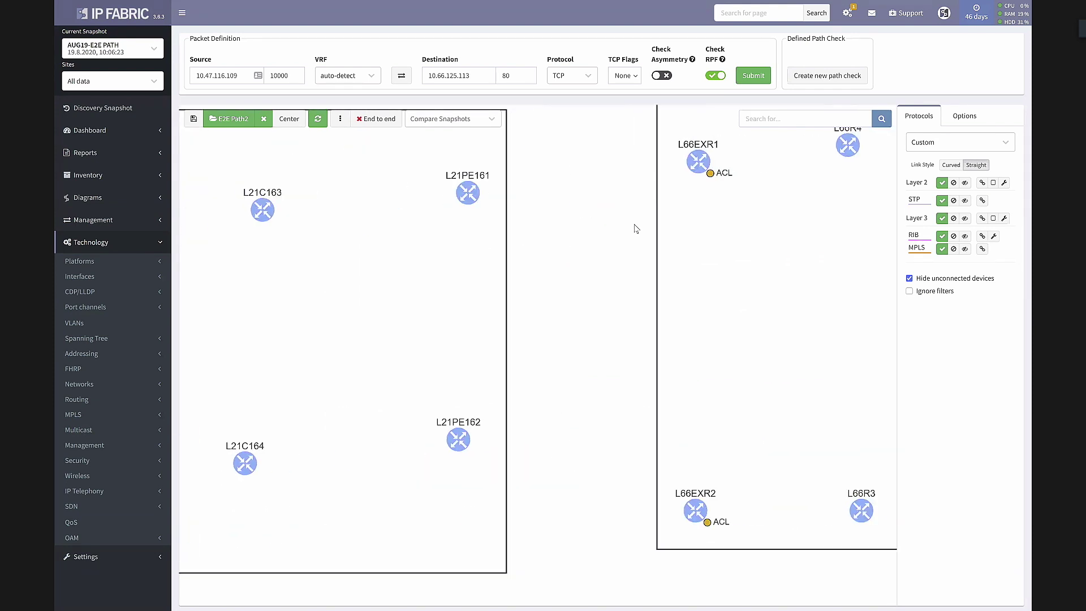
pyautogui.moveTo(684, 197); pyautogui.dragTo(409, 199)
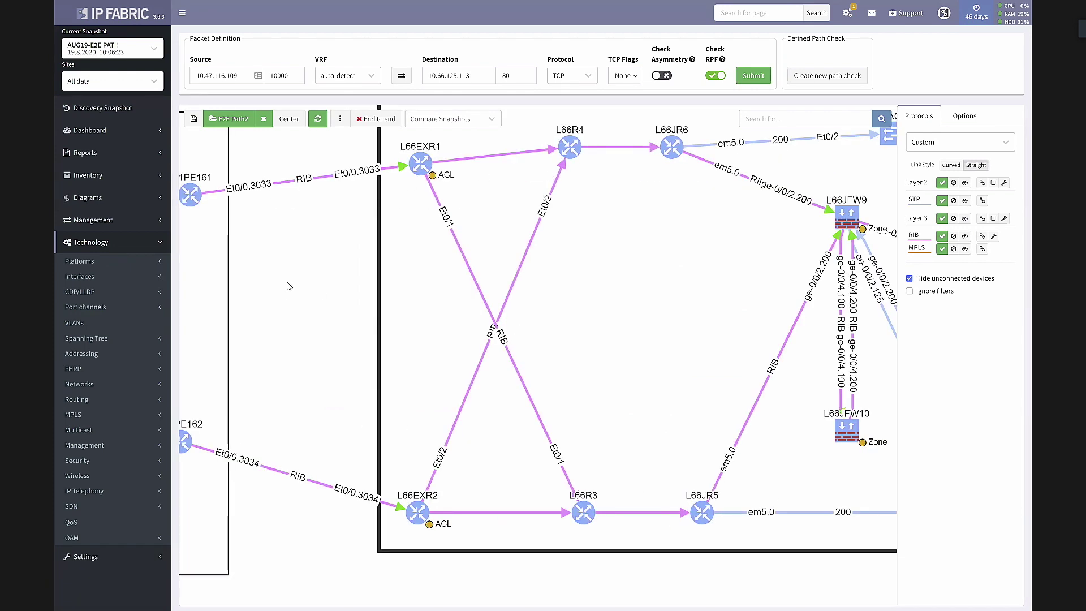
pyautogui.moveTo(814, 227); pyautogui.dragTo(667, 221)
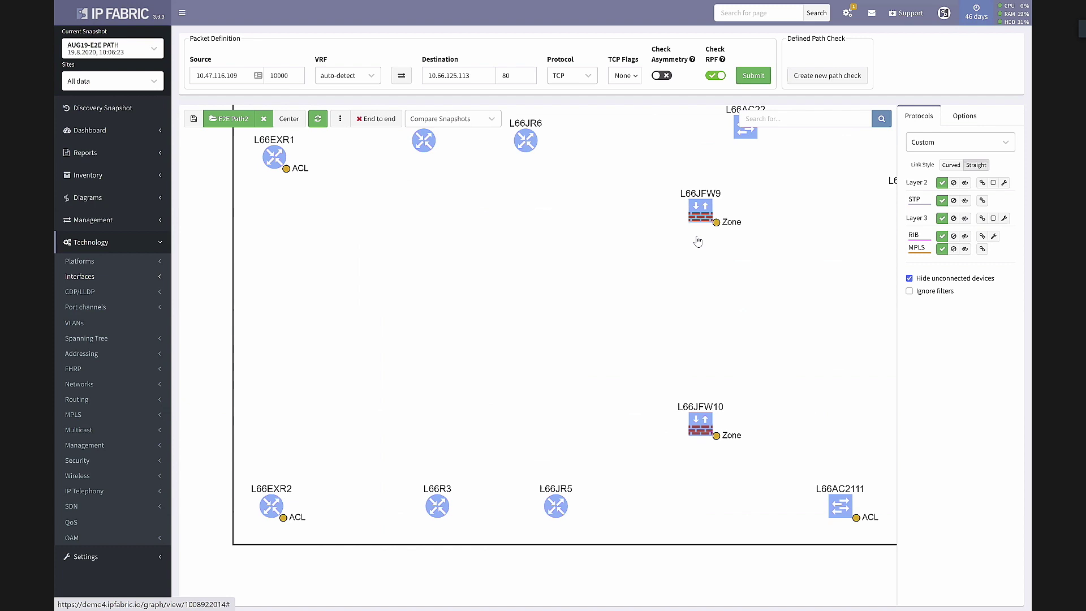
pyautogui.moveTo(840, 223); pyautogui.dragTo(735, 222)
pyautogui.moveTo(861, 268); pyautogui.dragTo(859, 268)
pyautogui.moveTo(886, 326); pyautogui.dragTo(869, 343)
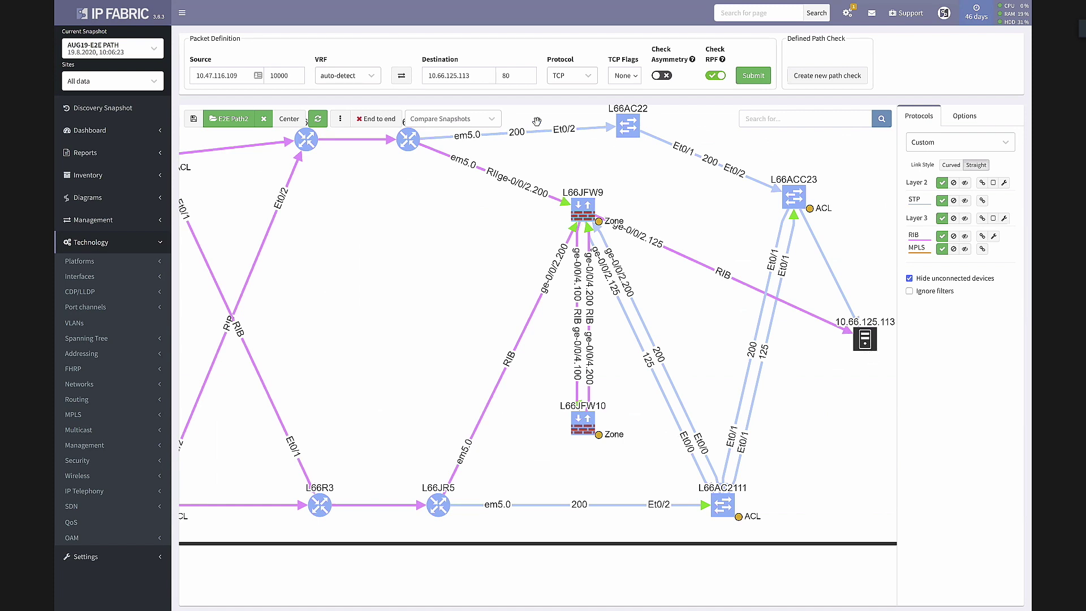
# Set the packet's destination port to 443 and recalculate the end-to-end path.
pyautogui.moveTo(511, 77); pyautogui.dragTo(490, 78)
pyautogui.write('443')
pyautogui.click(761, 78)
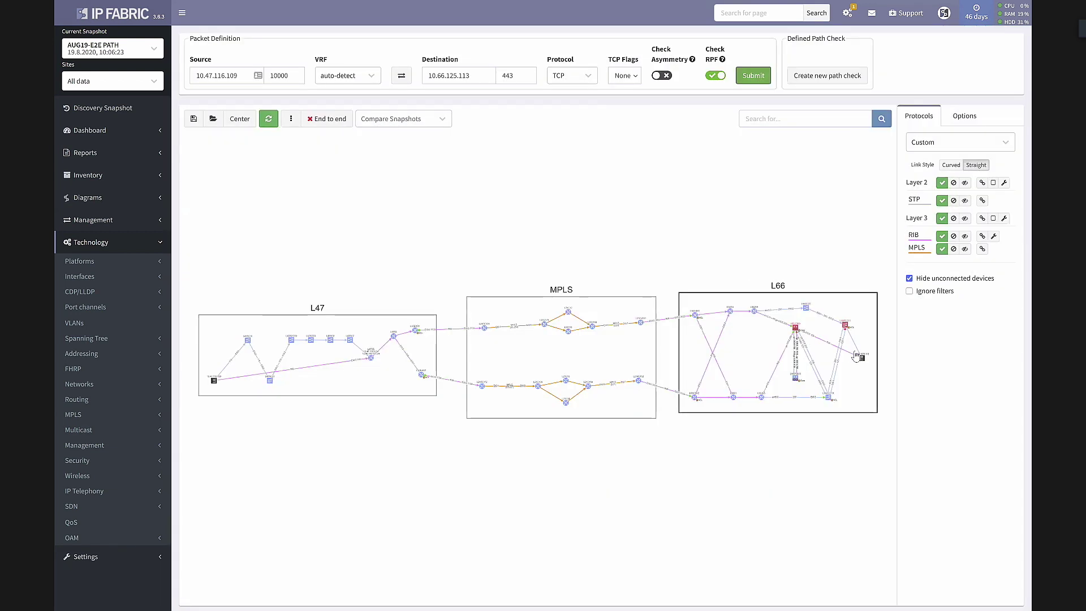
# Inspect the zone matching rules and forwarding details of firewall L66JFW9 in site L66.
pyautogui.scroll(6, 855, 353)
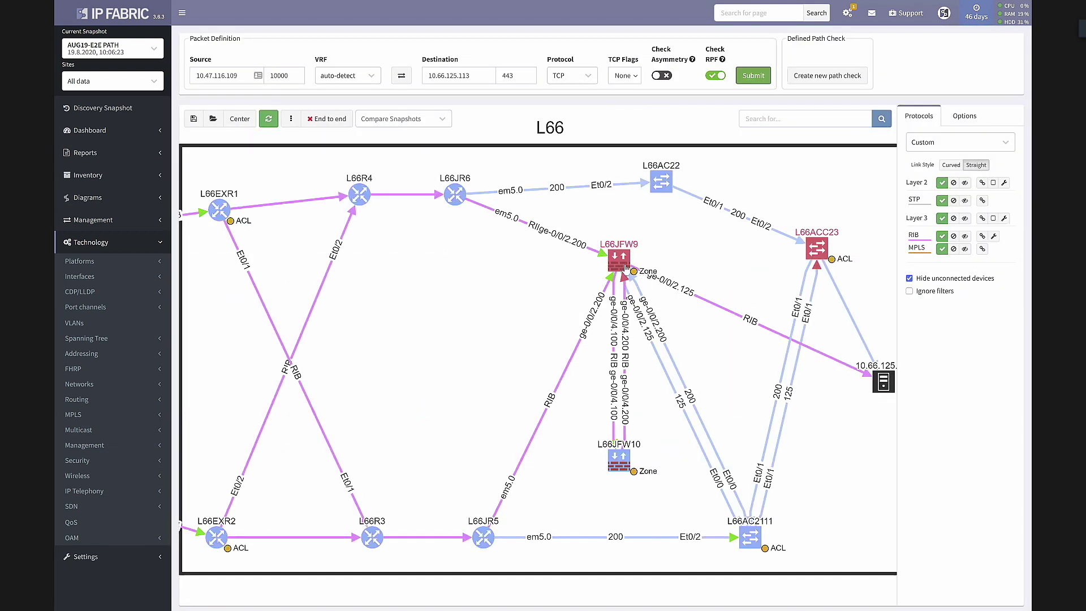
pyautogui.click(621, 264)
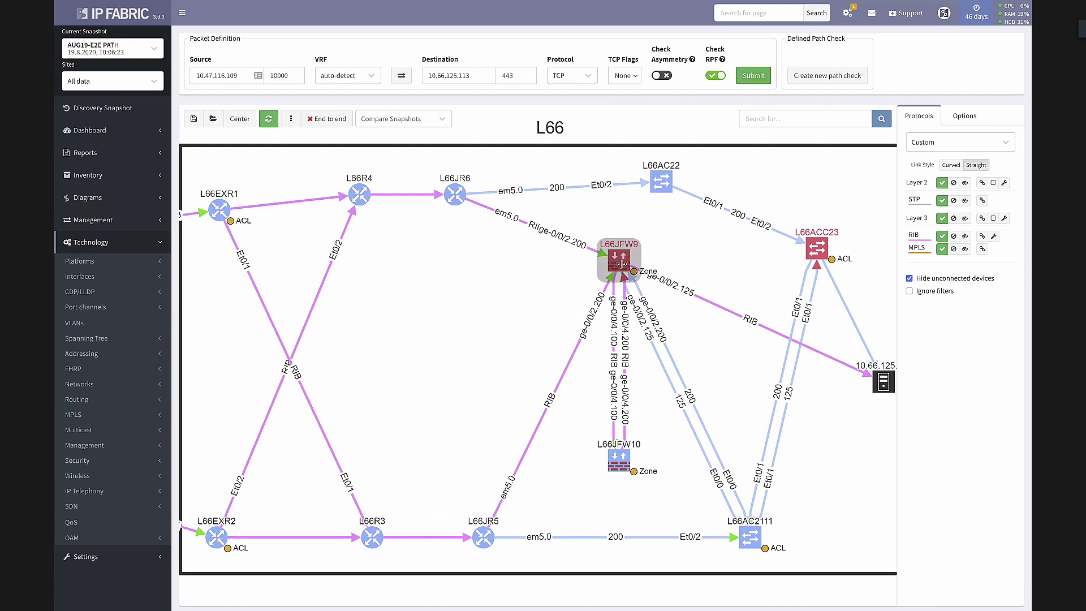
pyautogui.moveTo(733, 276); pyautogui.dragTo(857, 276)
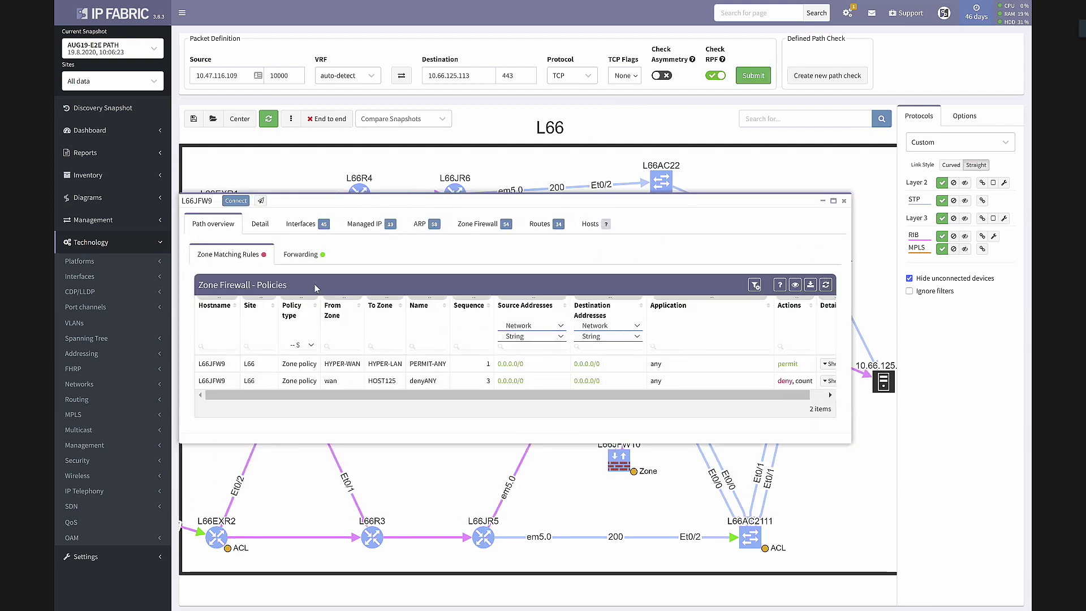
pyautogui.click(300, 254)
pyautogui.moveTo(650, 359); pyautogui.dragTo(670, 519)
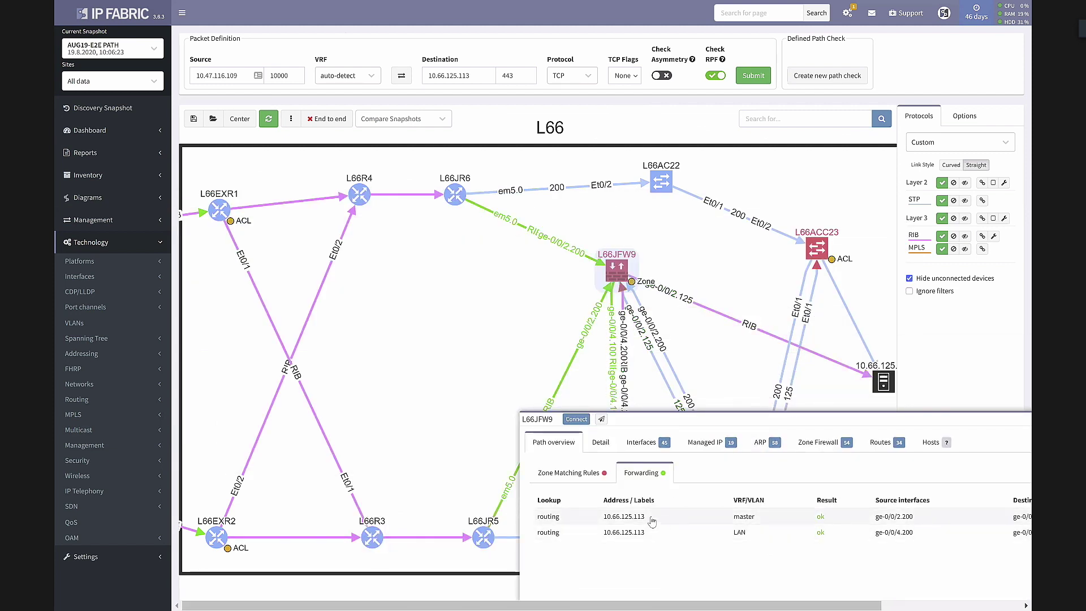
# Inspect the denyANY zone policy details of firewall L66JFW9 and the ACL matching rules of switch L66ACC23.
pyautogui.click(572, 473)
pyautogui.moveTo(734, 419); pyautogui.dragTo(411, 234)
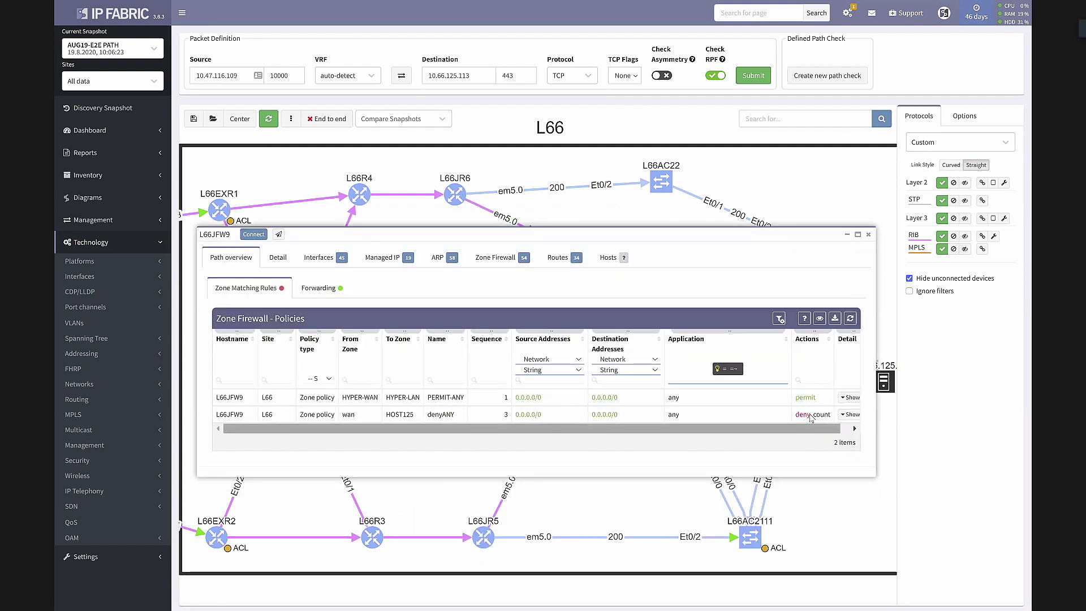
pyautogui.doubleClick(802, 415)
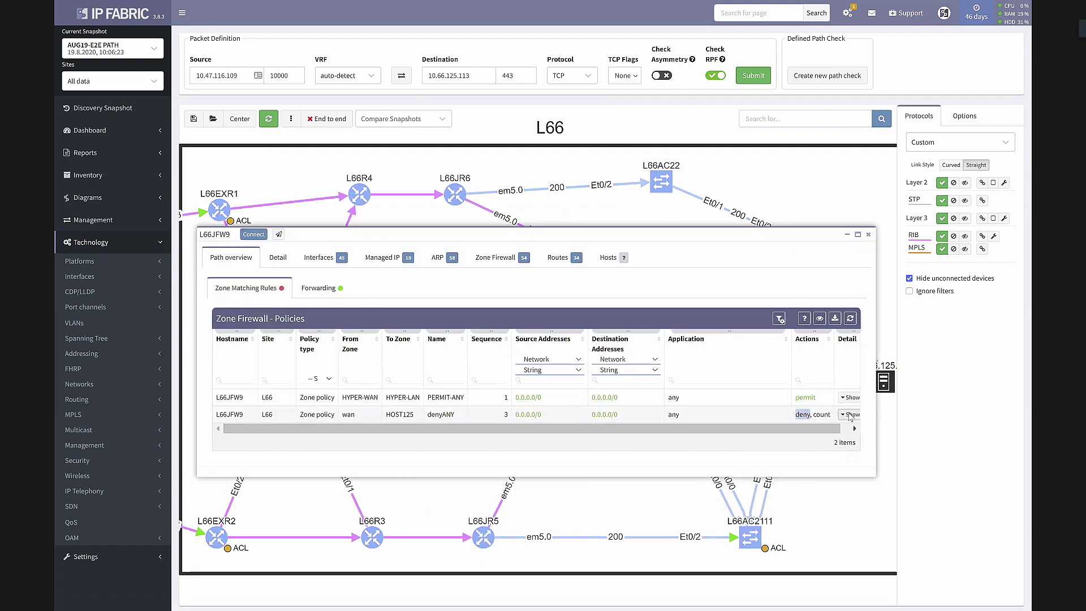
pyautogui.click(850, 414)
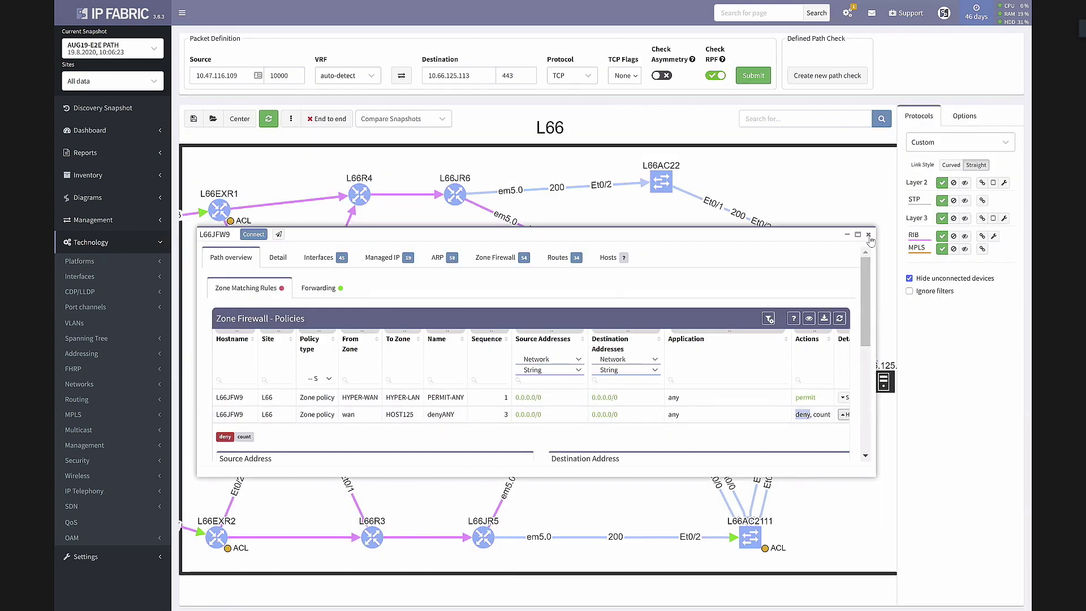
pyautogui.click(869, 234)
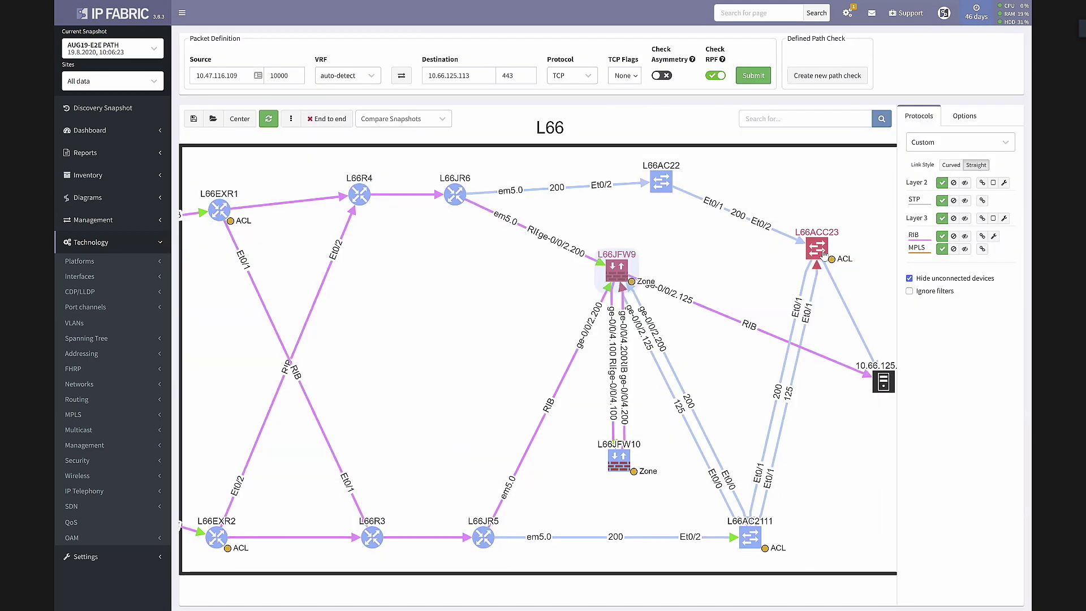
pyautogui.click(821, 252)
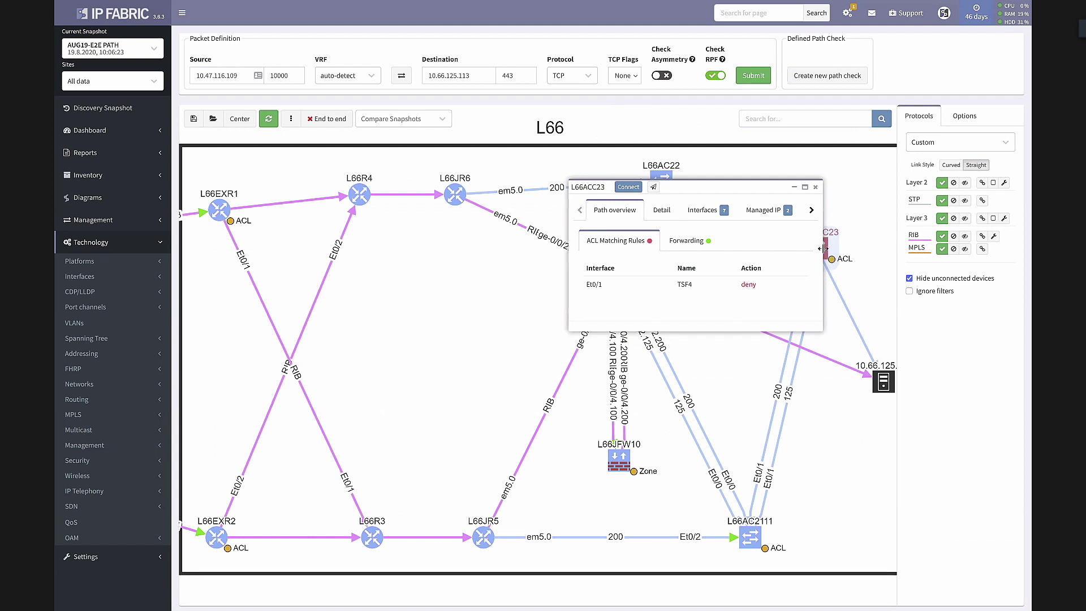
pyautogui.click(816, 187)
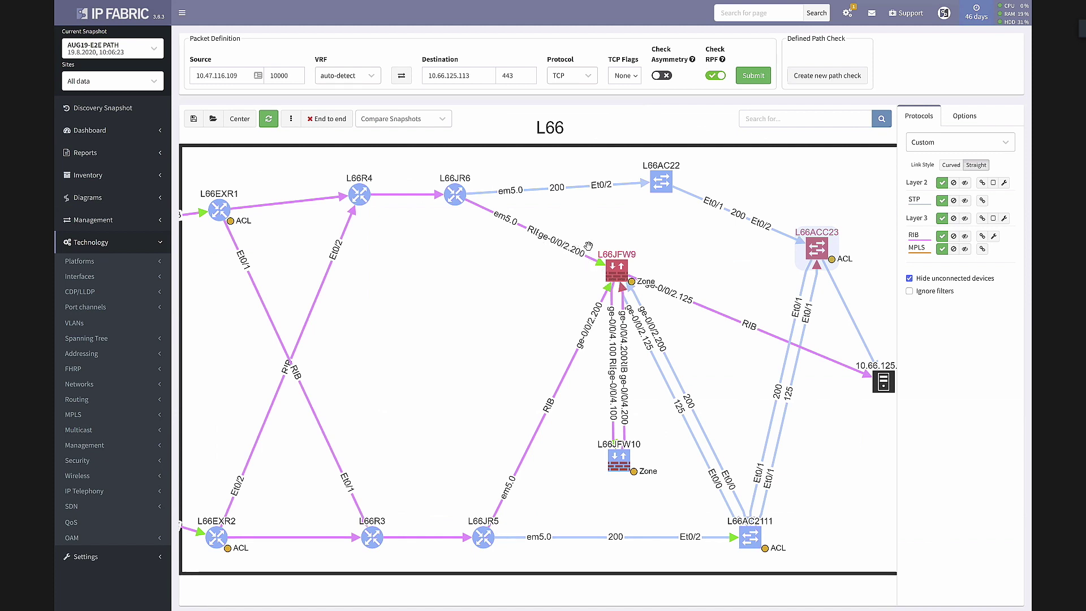
# Set the packet's destination port to 80 and recalculate the end-to-end path.
pyautogui.moveTo(517, 75); pyautogui.dragTo(498, 79)
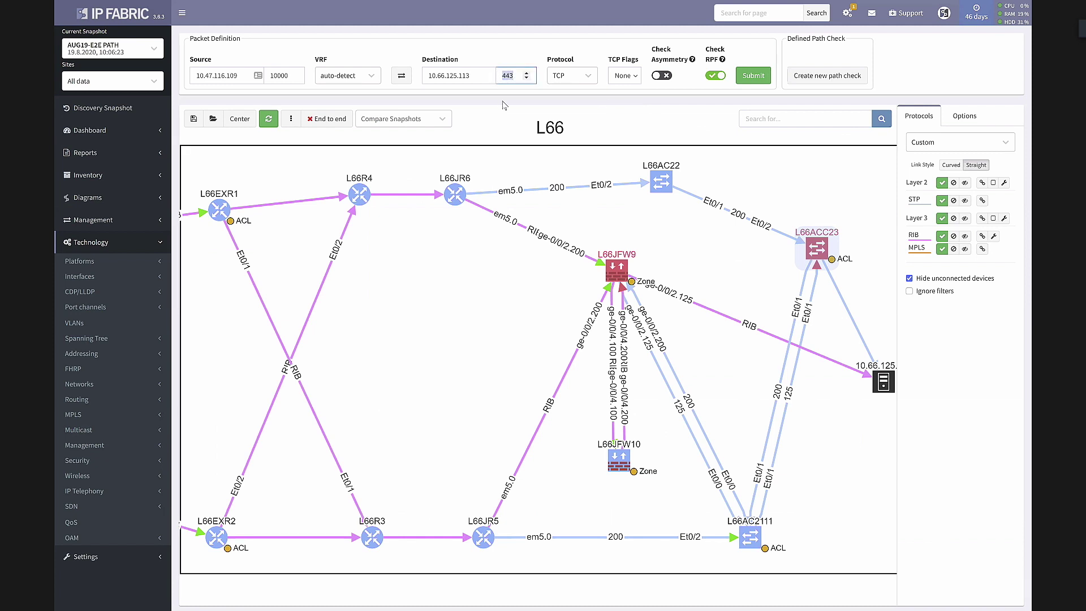
pyautogui.write('80')
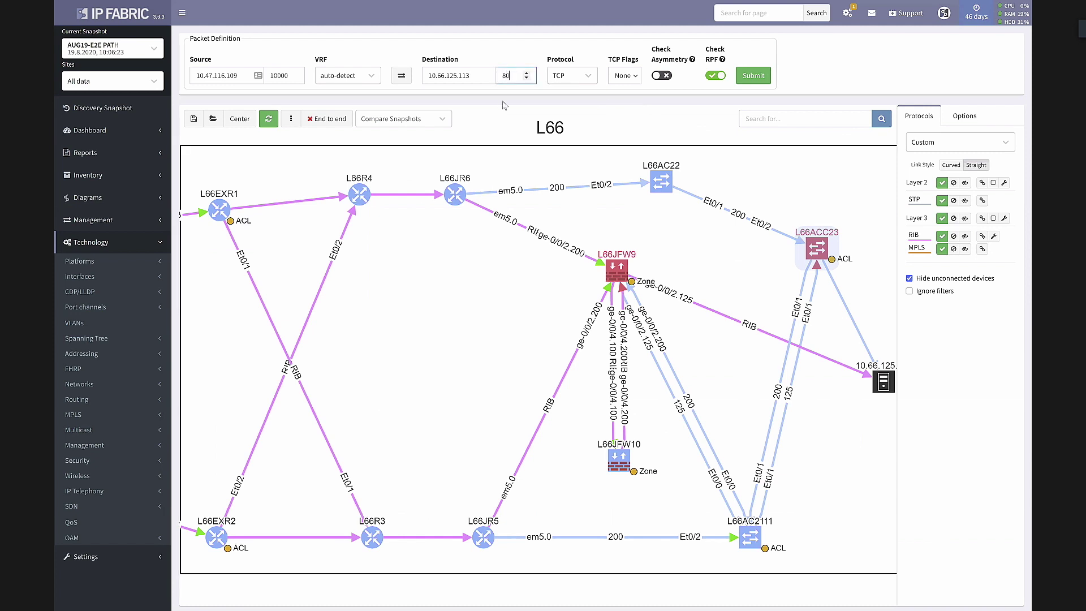
pyautogui.click(762, 85)
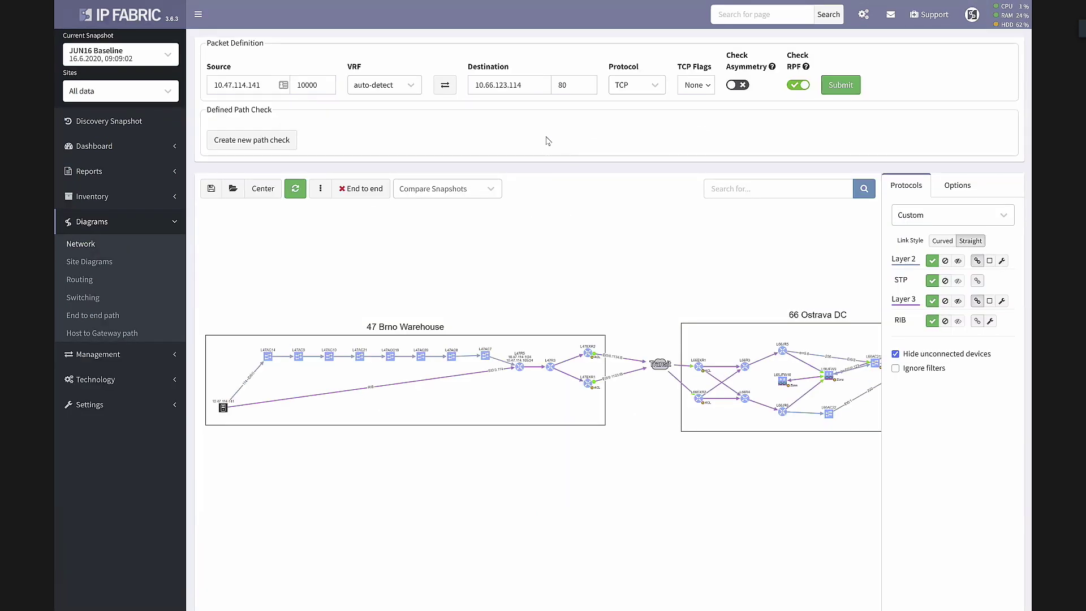
# Review the path from 47 Brno Warehouse in the JUN16 Baseline snapshot and switch to the DEC04 User issues snapshot.
pyautogui.hotkey('ctrl', '-')
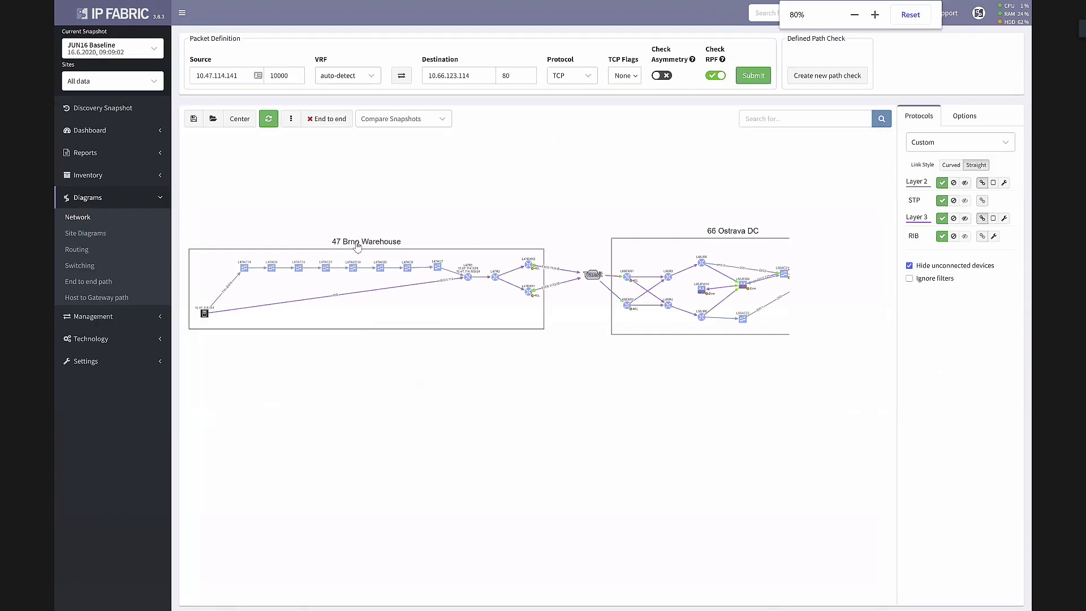
pyautogui.scroll(3, 355, 222)
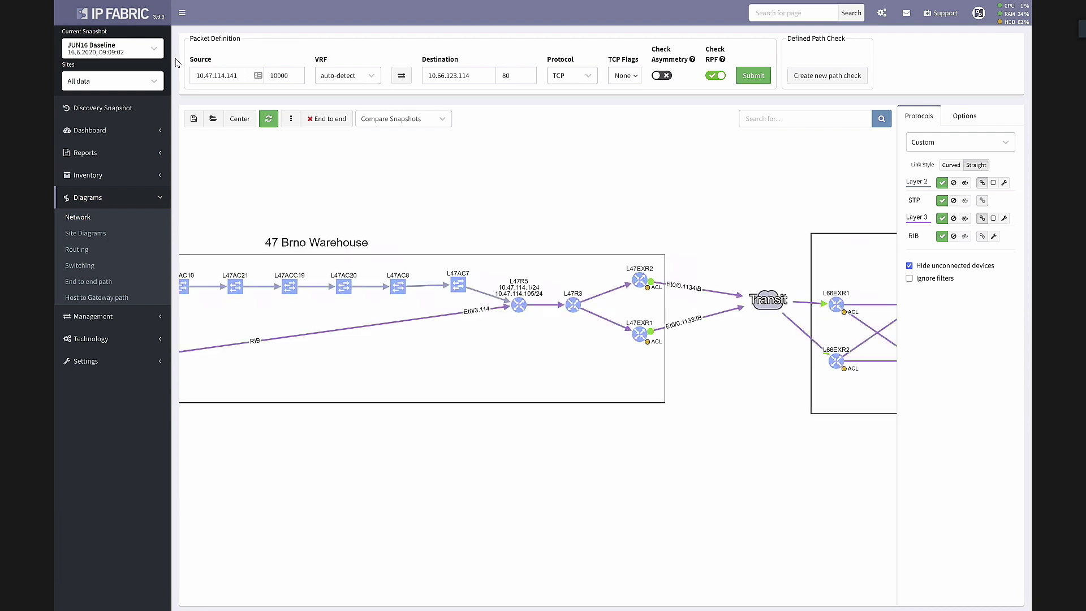
pyautogui.click(145, 57)
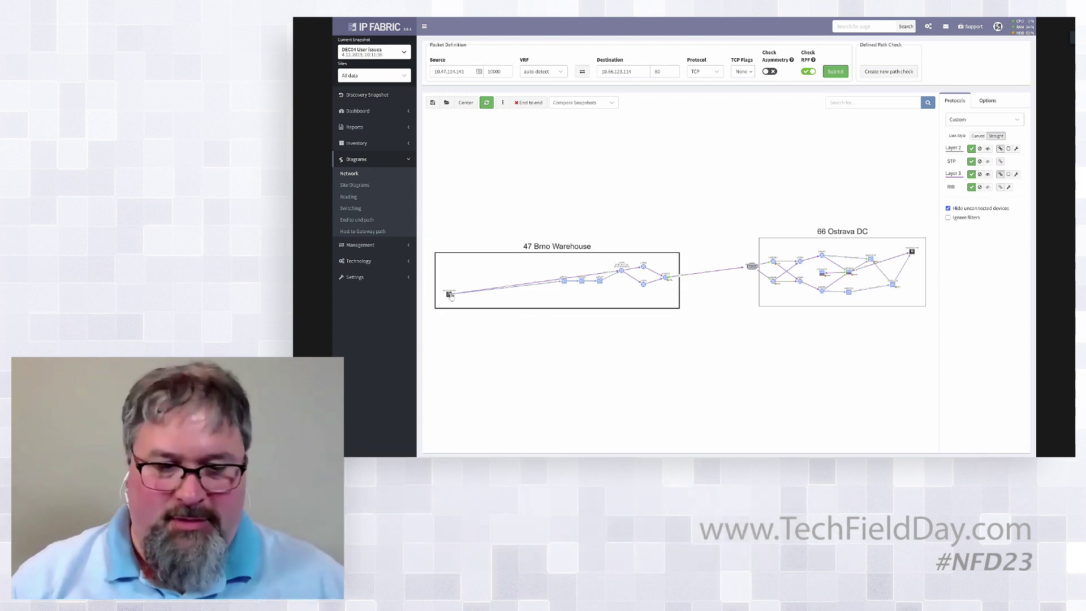
# Rearrange the path diagram by moving the source host upward, the Transit cloud nearer 47 Brno Warehouse, and 66 Ostrava DC farther away.
pyautogui.moveTo(451, 294); pyautogui.dragTo(462, 250)
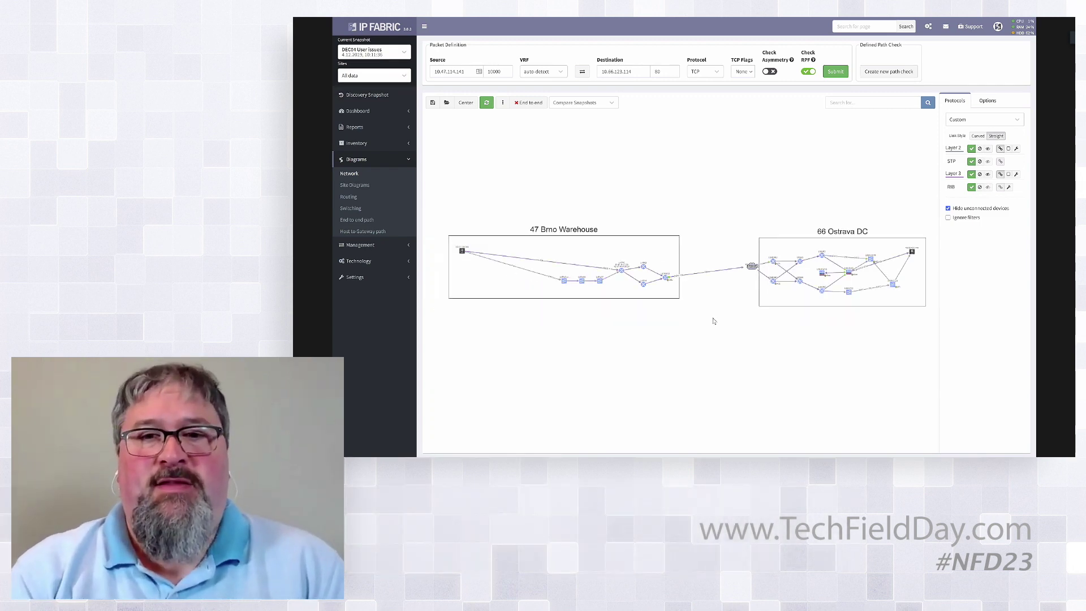
pyautogui.scroll(3, 728, 324)
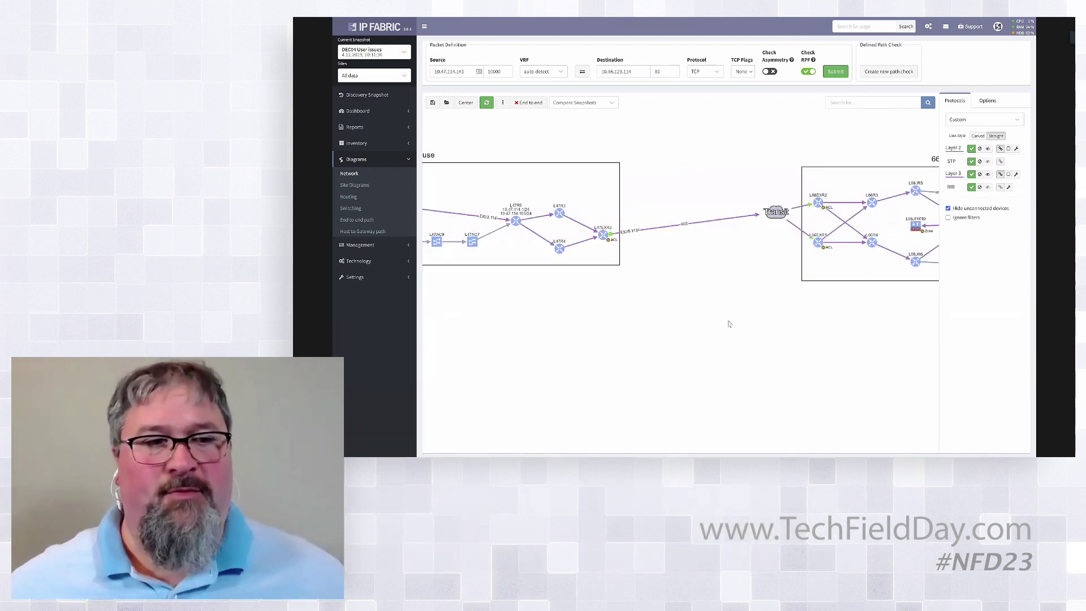
pyautogui.moveTo(771, 218); pyautogui.dragTo(740, 228)
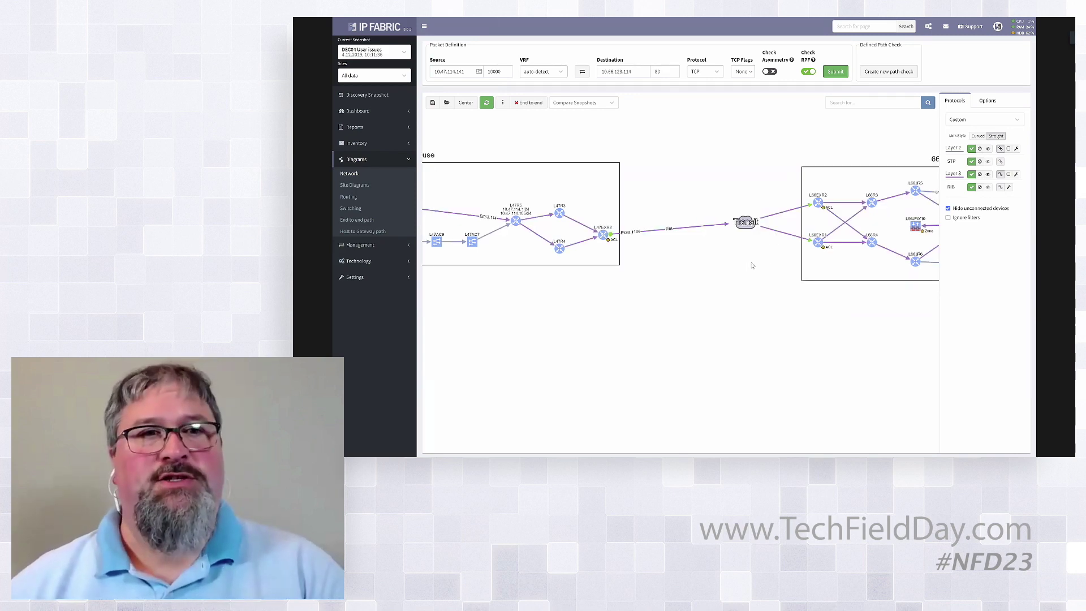
pyautogui.moveTo(810, 266); pyautogui.dragTo(827, 266)
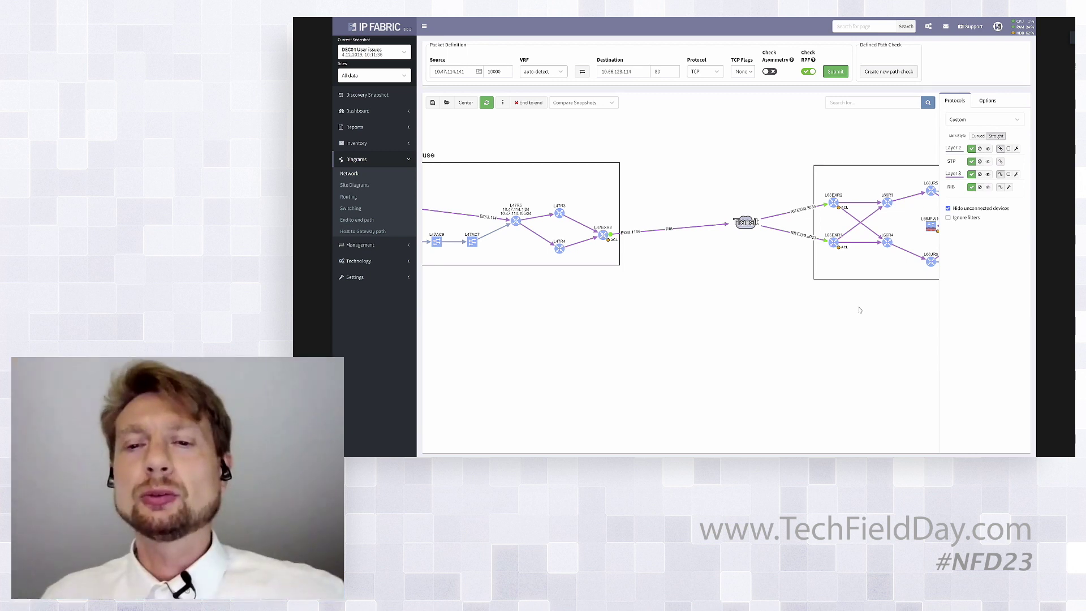
pyautogui.moveTo(842, 268); pyautogui.dragTo(862, 268)
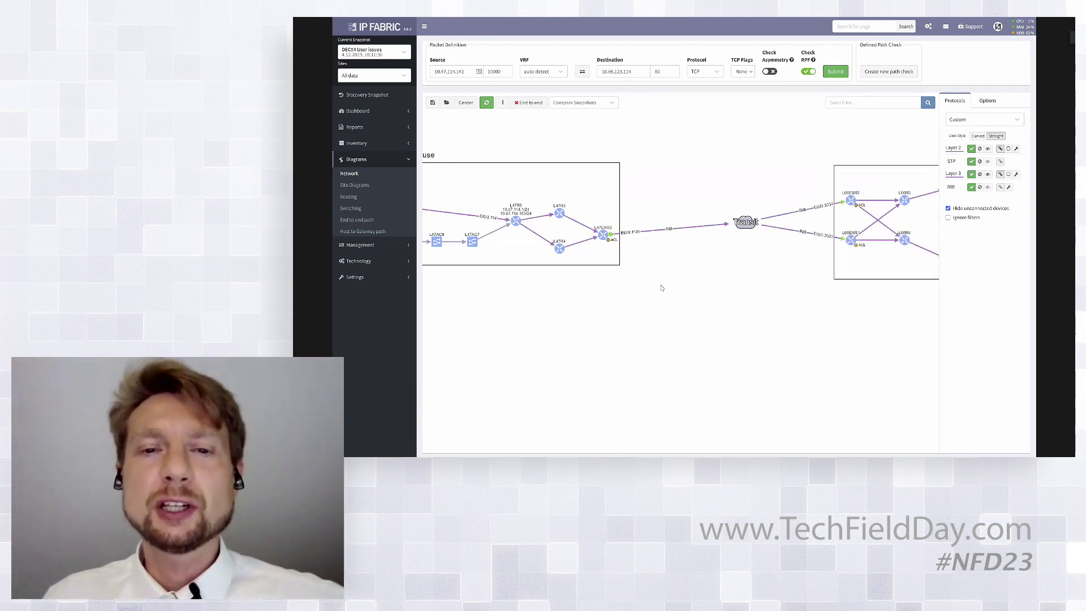
# Open the cumulative routing table of router L47R3 in an enlarged device window.
pyautogui.click(560, 213)
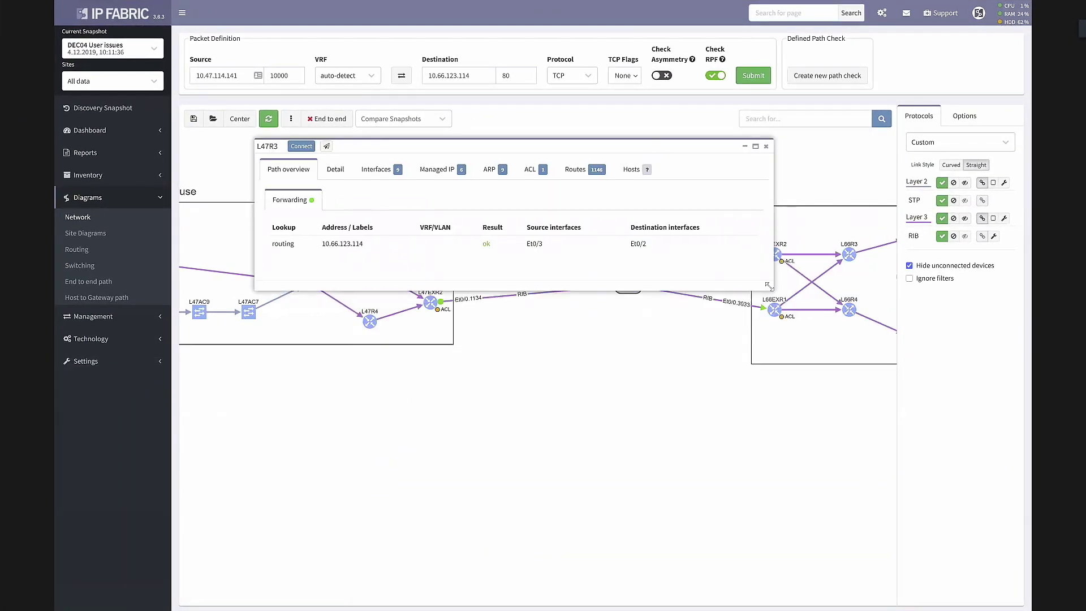
pyautogui.moveTo(768, 284); pyautogui.dragTo(979, 407)
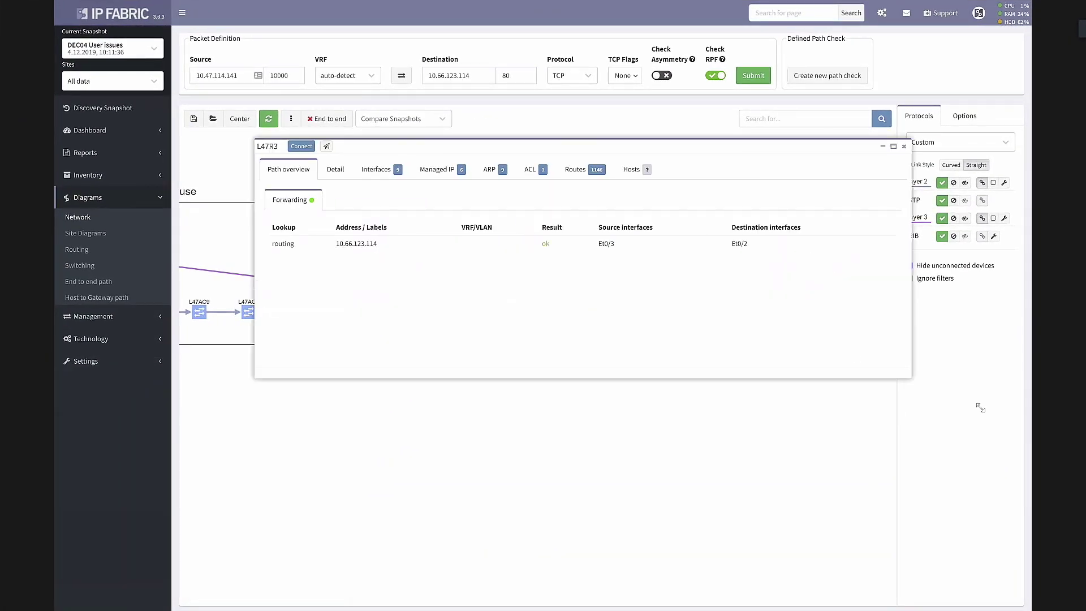
pyautogui.click(574, 172)
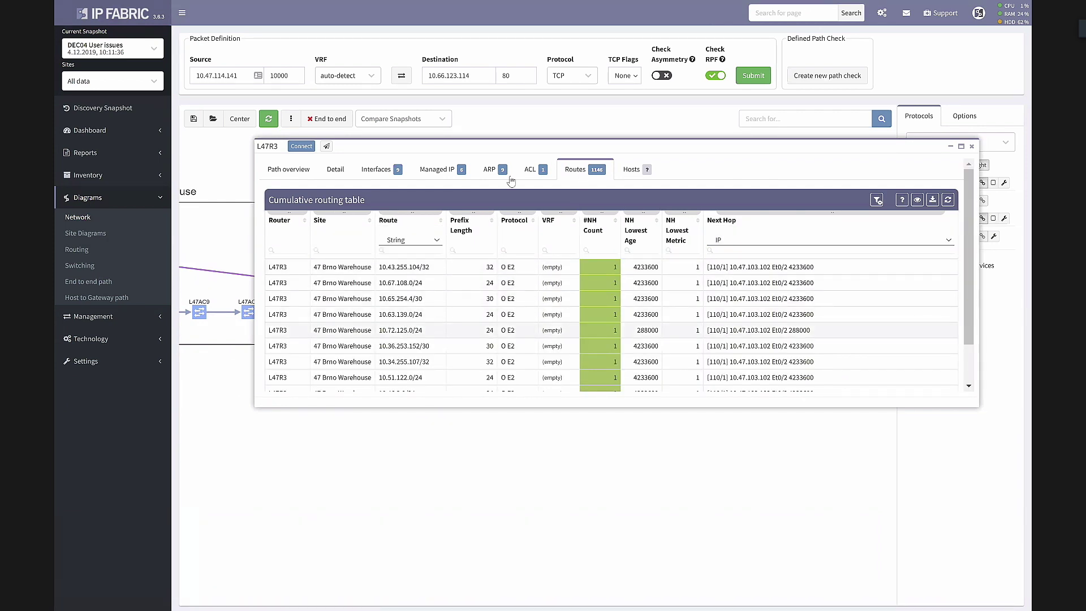
# Filter router L47R3's routes for the path destination 10.66.123.114 using the Routing match mode.
pyautogui.doubleClick(453, 74)
pyautogui.hotkey('ctrl', 'c')
pyautogui.click(438, 249)
pyautogui.hotkey('ctrl', 'v')
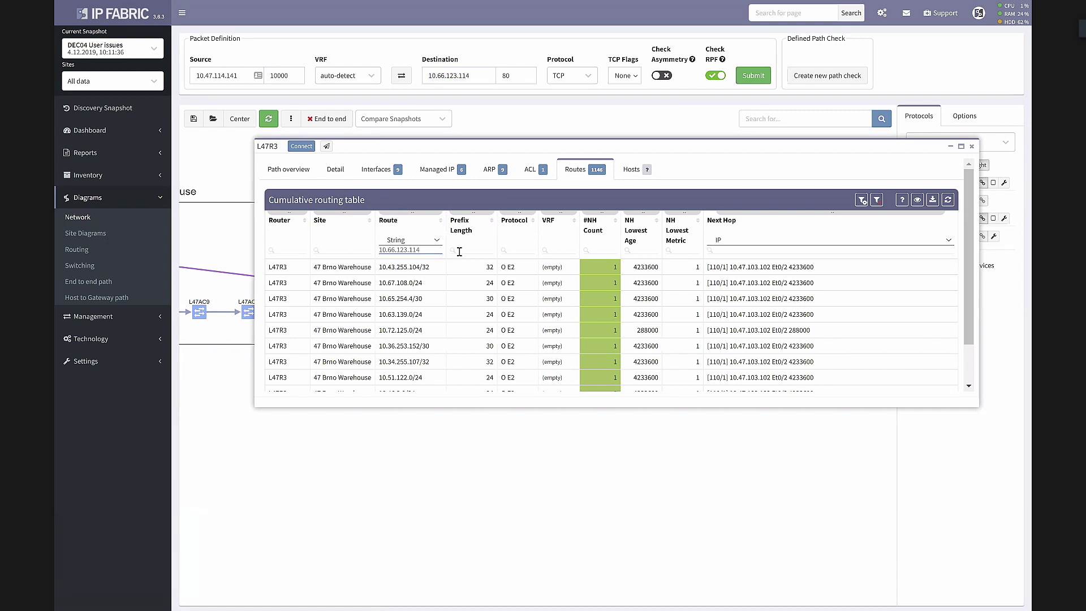
pyautogui.click(416, 232)
pyautogui.click(409, 249)
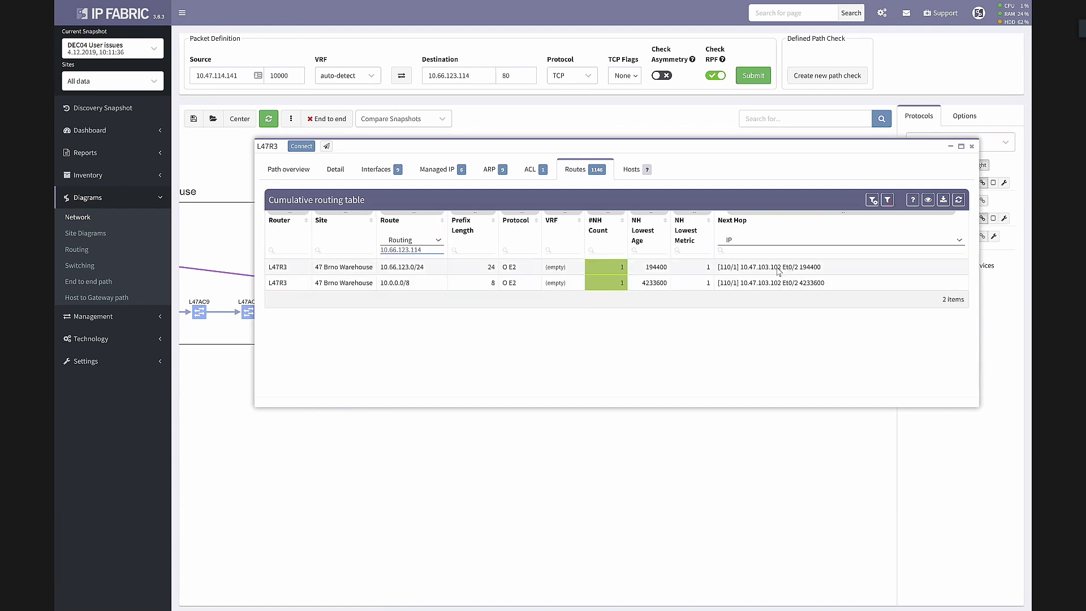
# Examine the next hops and routing protocol of the matching routes, and close router L47R3's details.
pyautogui.moveTo(782, 282); pyautogui.dragTo(765, 283)
pyautogui.click(764, 303)
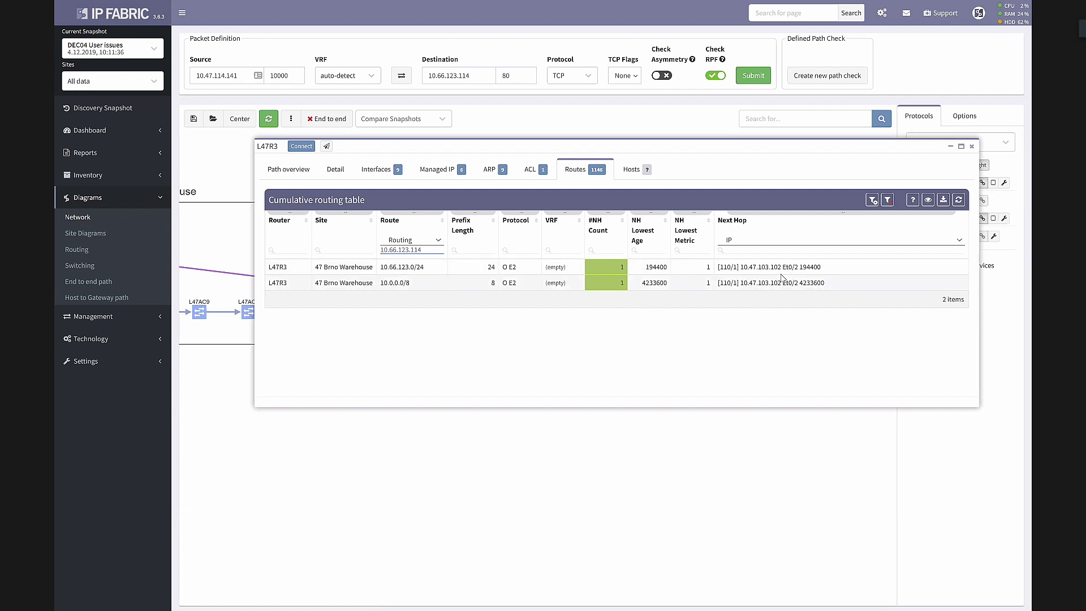
pyautogui.moveTo(518, 267); pyautogui.dragTo(502, 268)
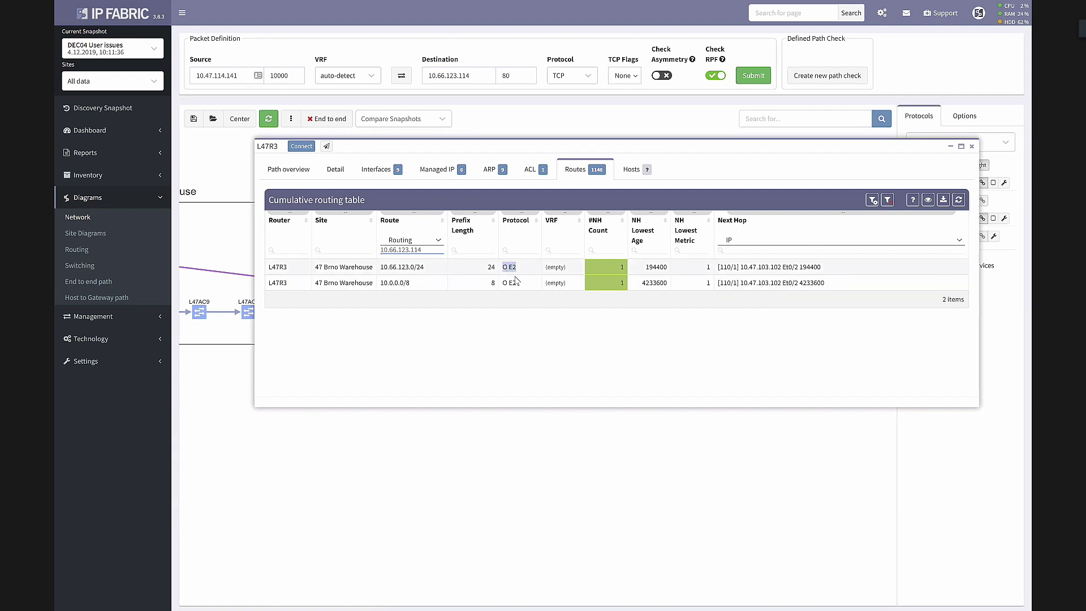
pyautogui.click(516, 287)
pyautogui.click(971, 146)
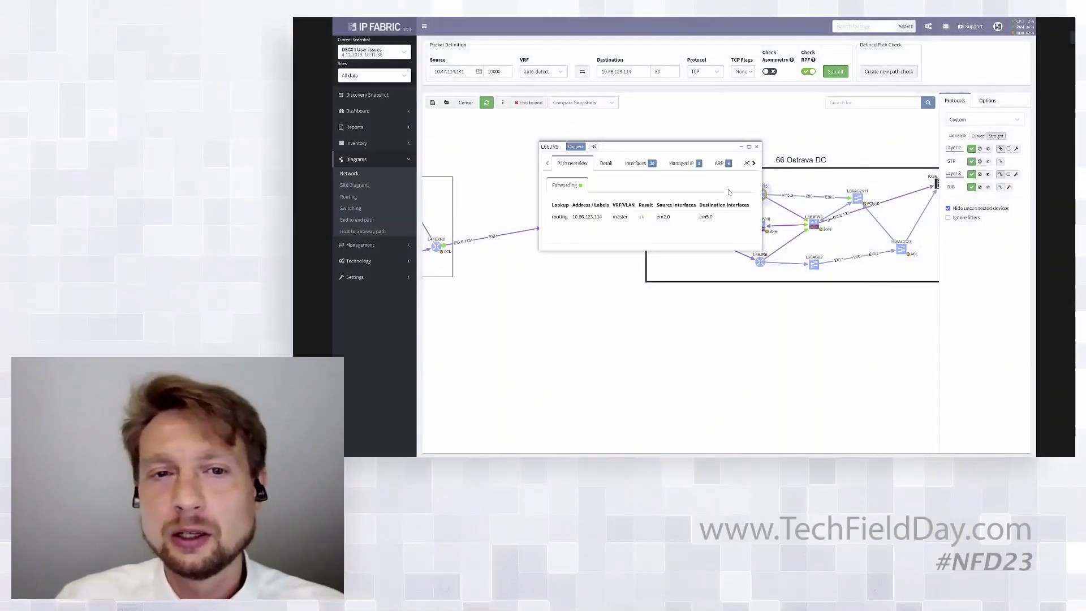
# Check the vendor family in the device details of router L66JR5 and close its window.
pyautogui.click(645, 163)
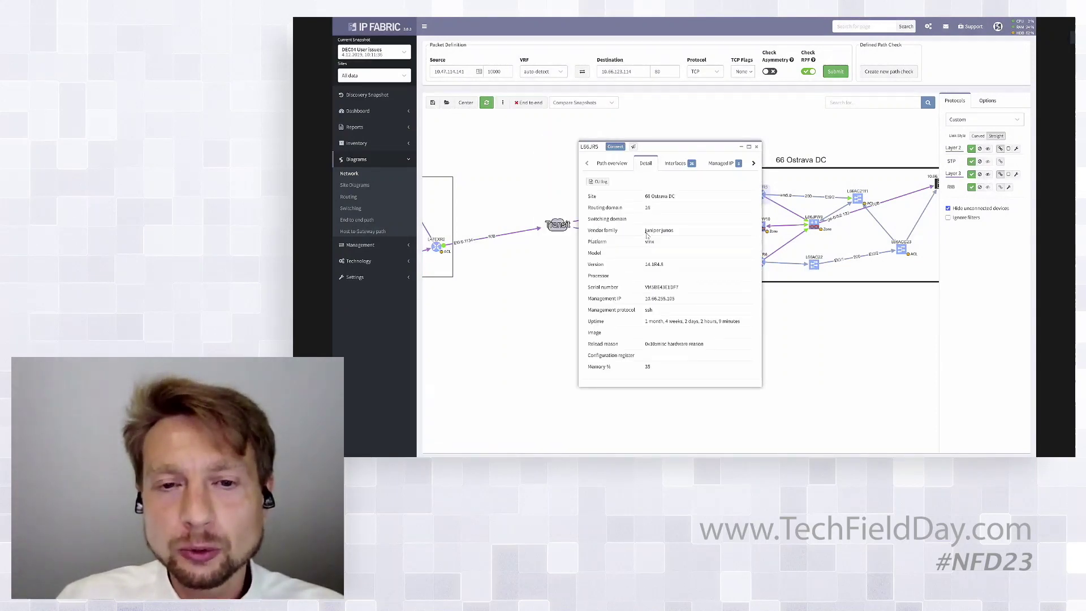
pyautogui.moveTo(643, 231); pyautogui.dragTo(676, 235)
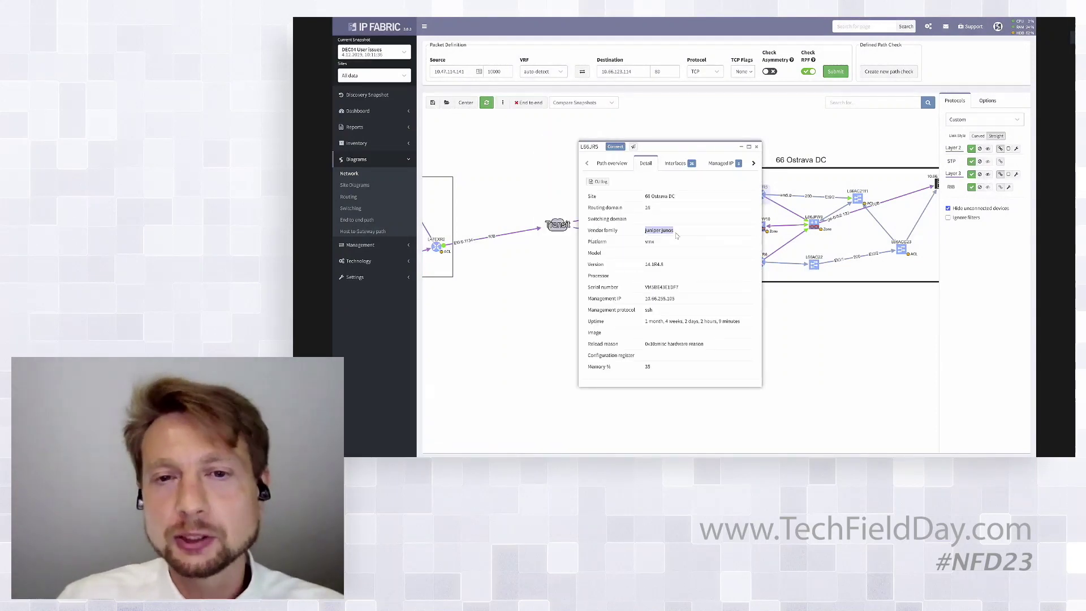
pyautogui.click(756, 147)
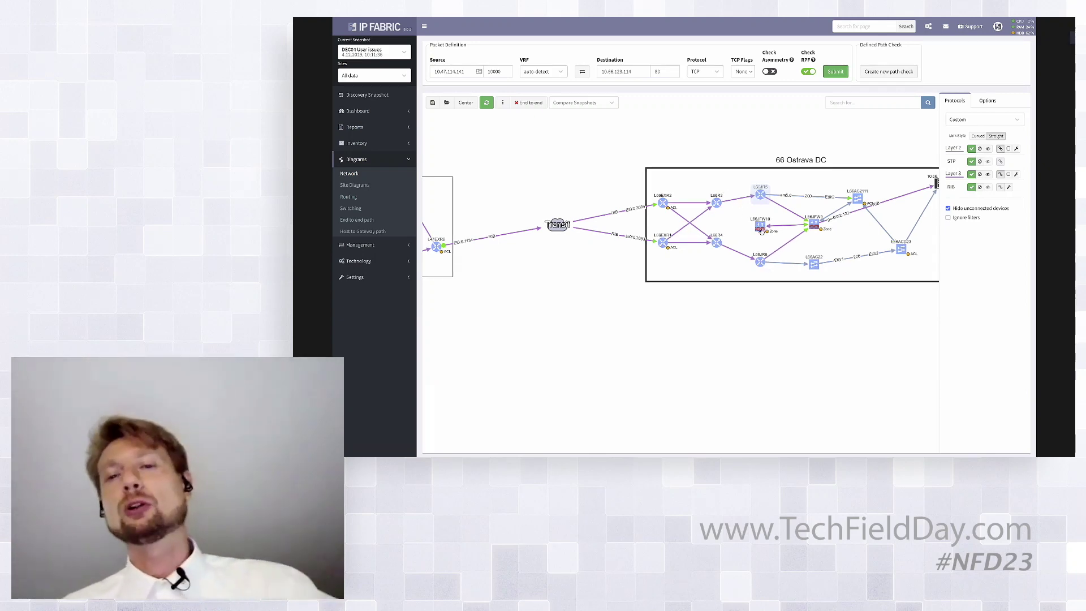
# Move routers L66R3 and L66EXR2 outward in site 66 Ostrava DC to spread out their links.
pyautogui.moveTo(720, 204); pyautogui.dragTo(713, 186)
pyautogui.scroll(5, 734, 198)
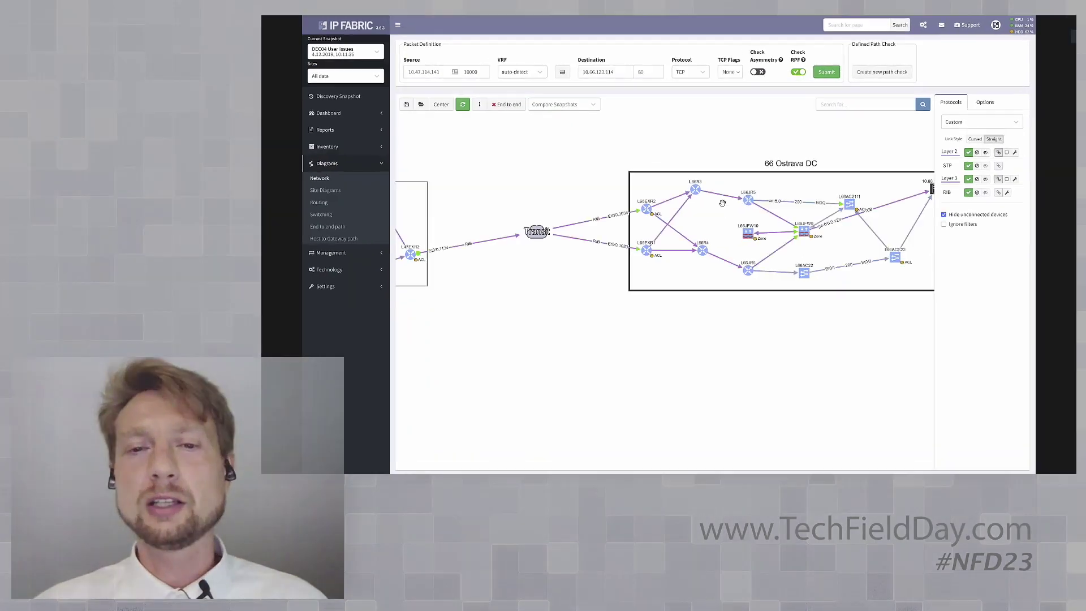
pyautogui.moveTo(531, 206); pyautogui.dragTo(503, 178)
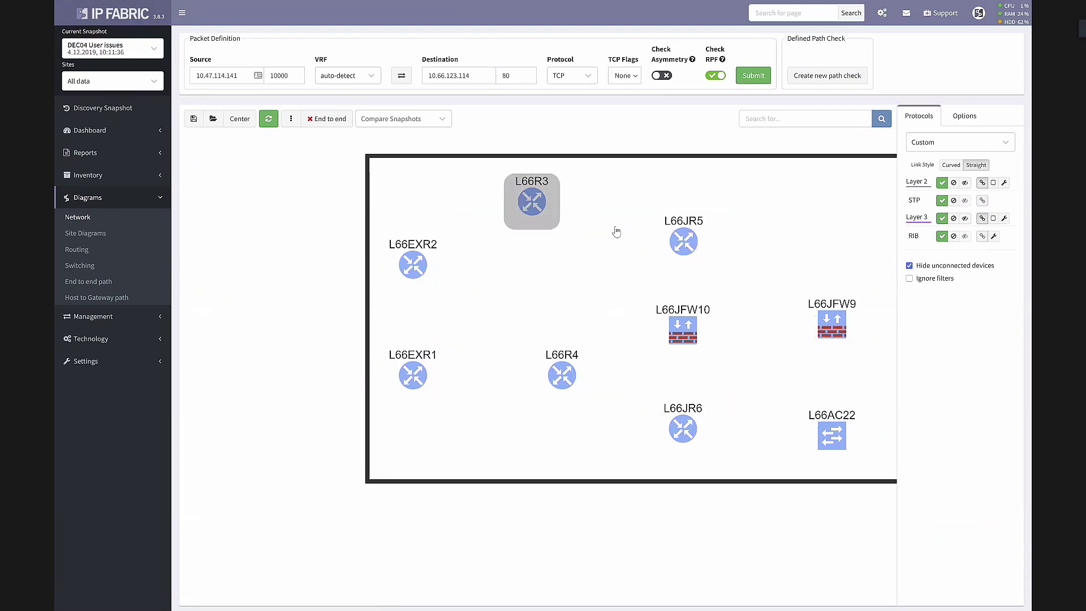
pyautogui.moveTo(395, 259); pyautogui.dragTo(623, 236)
# Add the IP address to the Layer 3 link labels of the diagram.
pyautogui.click(1003, 218)
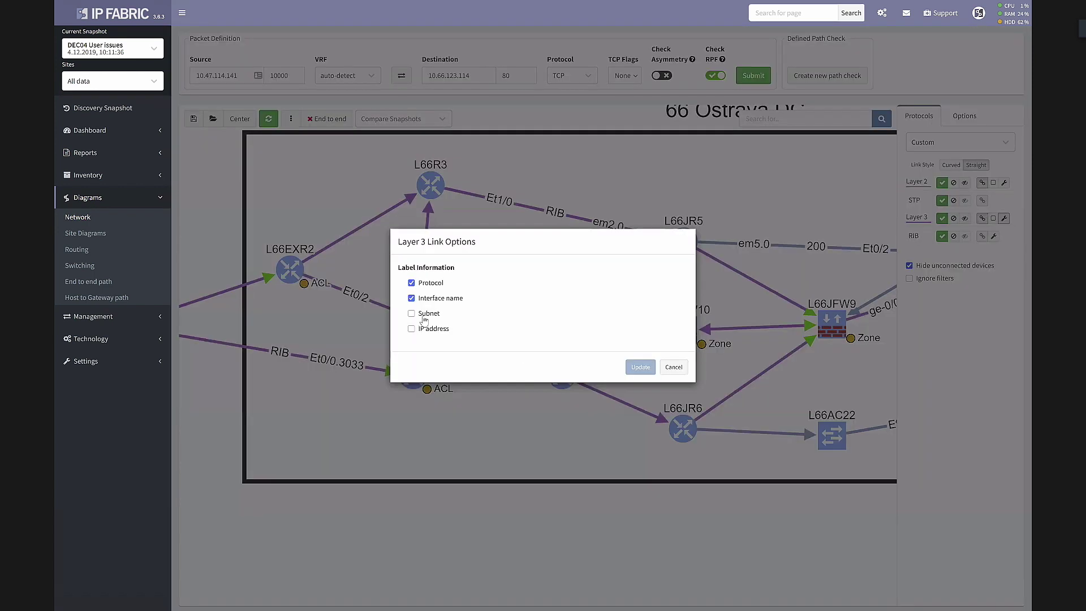
pyautogui.click(425, 332)
pyautogui.click(640, 367)
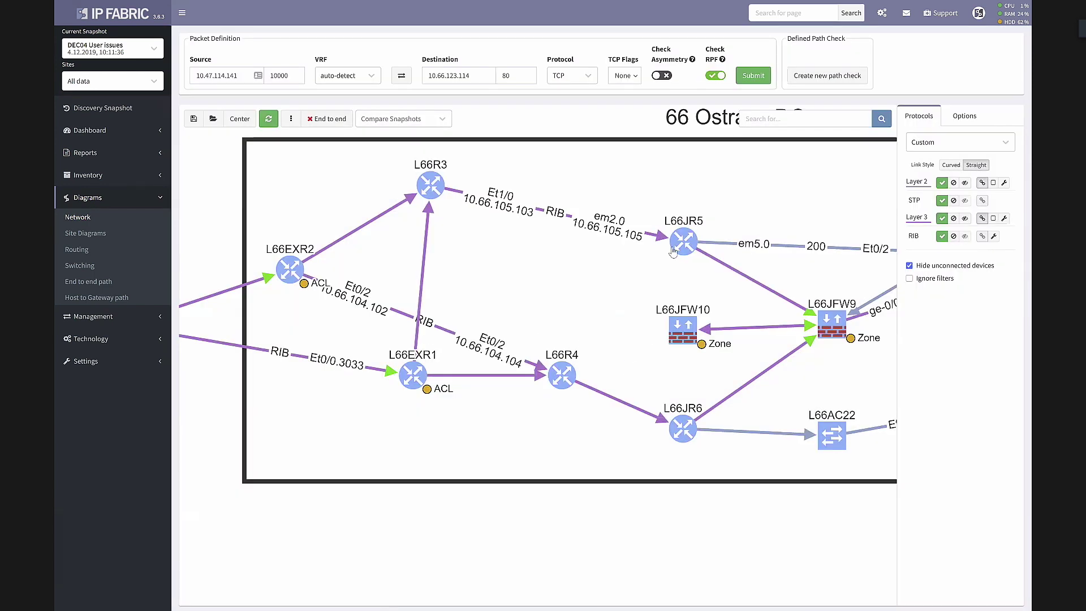
# Move routers L66JR5, L66EXR1 and L66EXR2 farther apart to make room for the interface and IP address labels.
pyautogui.moveTo(686, 241)
pyautogui.mouseDown()
pyautogui.moveTo(729, 220)
pyautogui.moveTo(690, 226)
pyautogui.mouseUp()
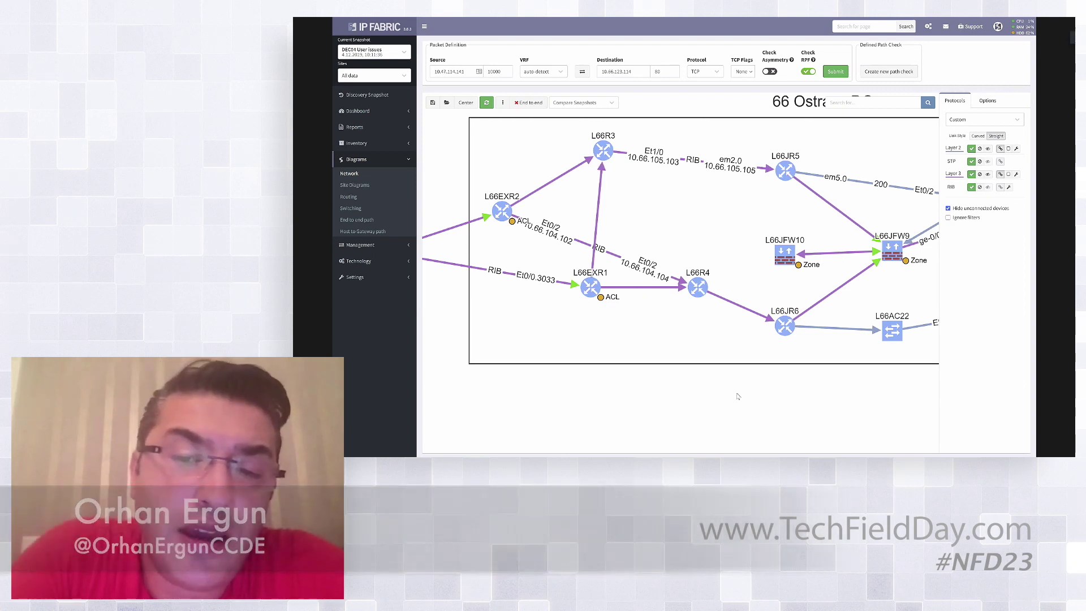
pyautogui.moveTo(695, 346); pyautogui.dragTo(780, 346)
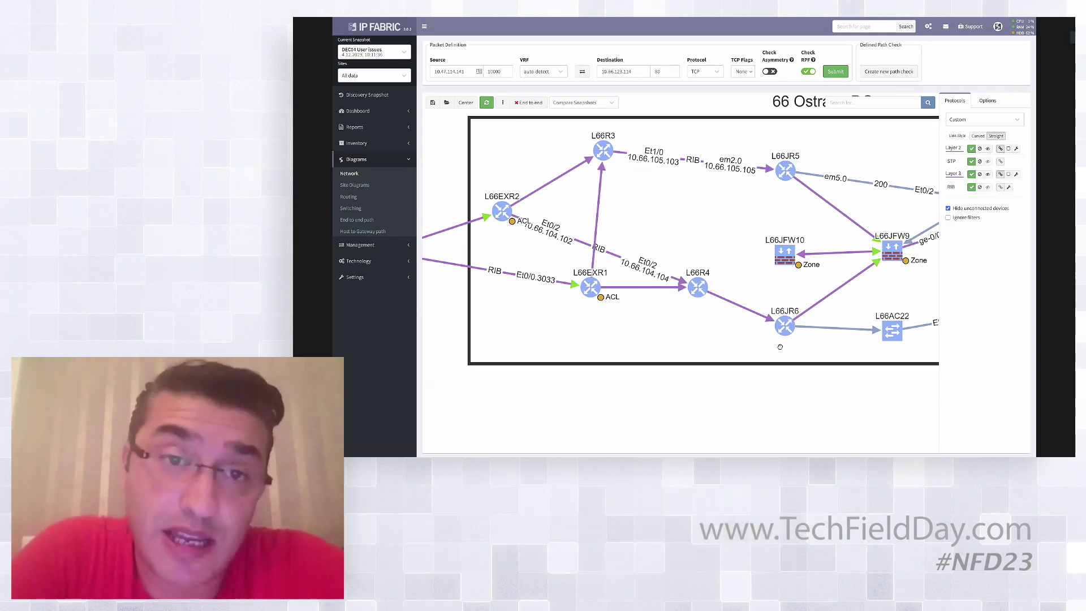
pyautogui.moveTo(672, 301); pyautogui.dragTo(620, 343)
pyautogui.moveTo(586, 217); pyautogui.dragTo(534, 169)
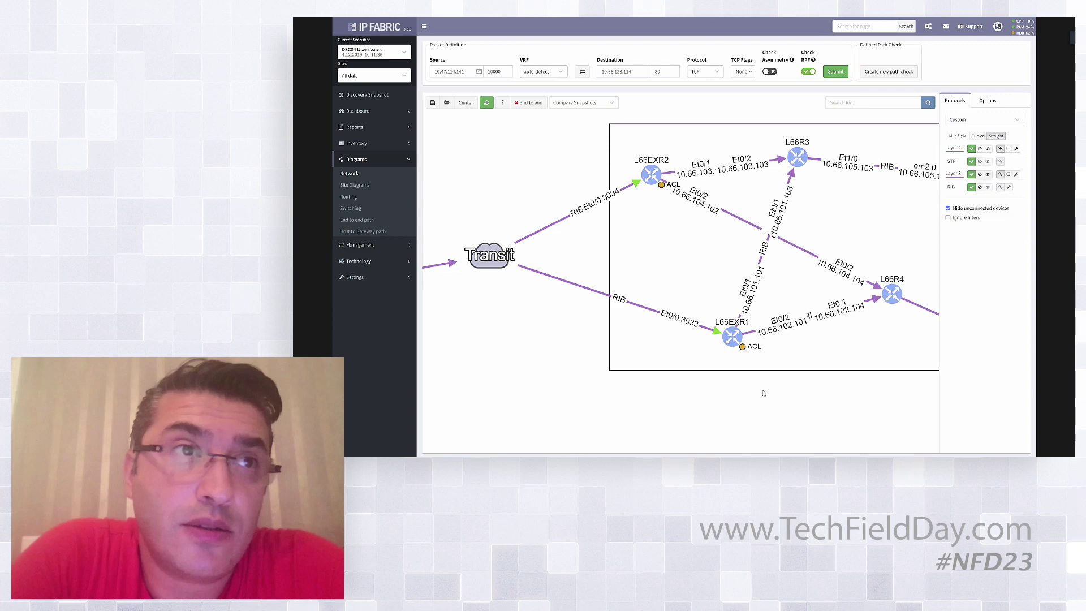
# Remove the IP address from the Layer 3 link labels of the end-to-end path diagram.
pyautogui.click(1017, 174)
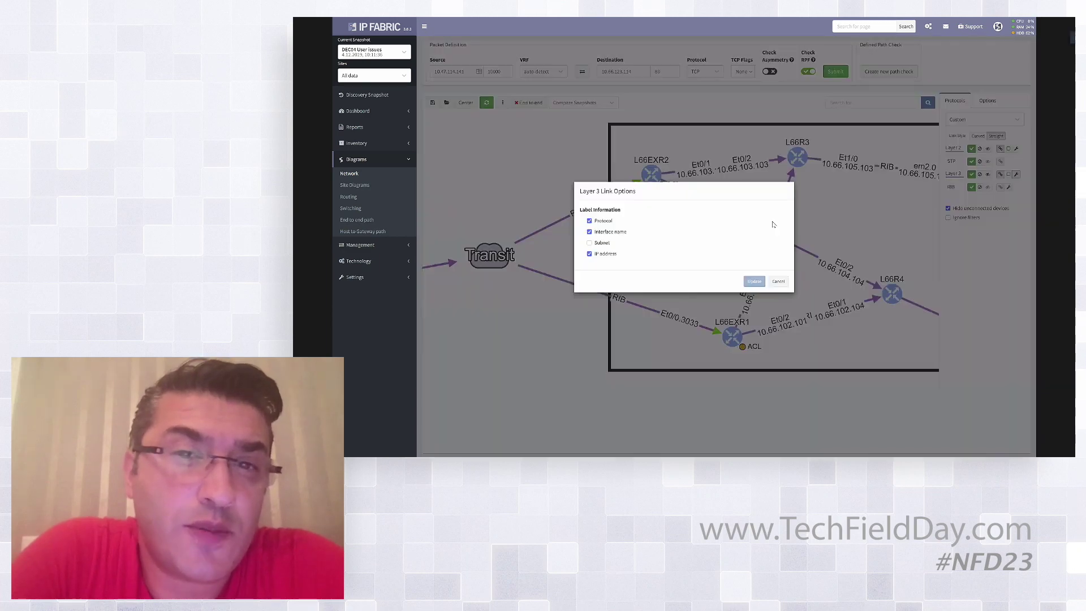
pyautogui.click(602, 254)
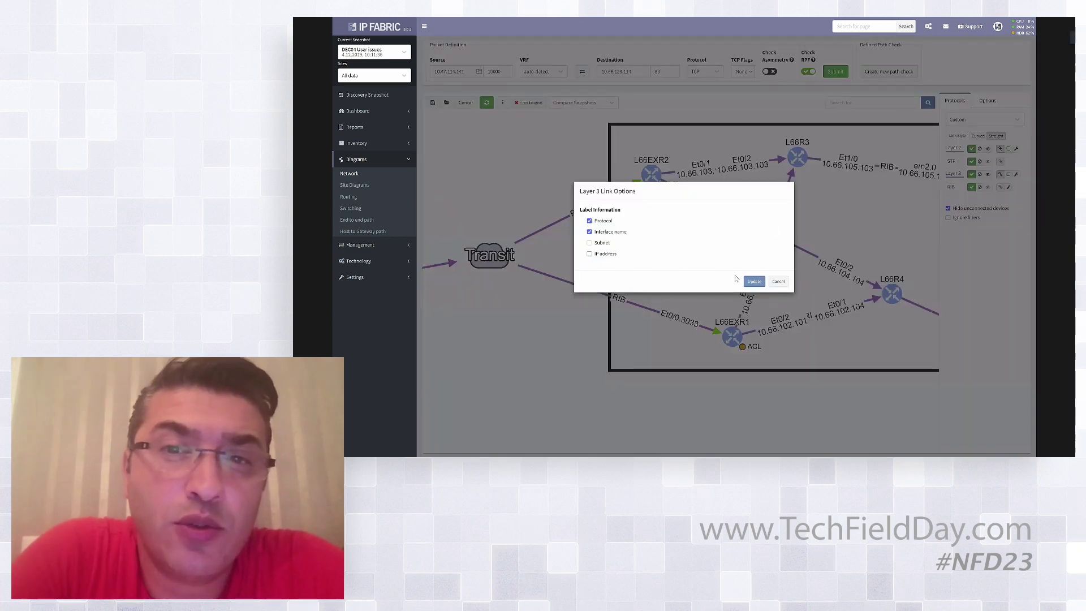
pyautogui.click(753, 282)
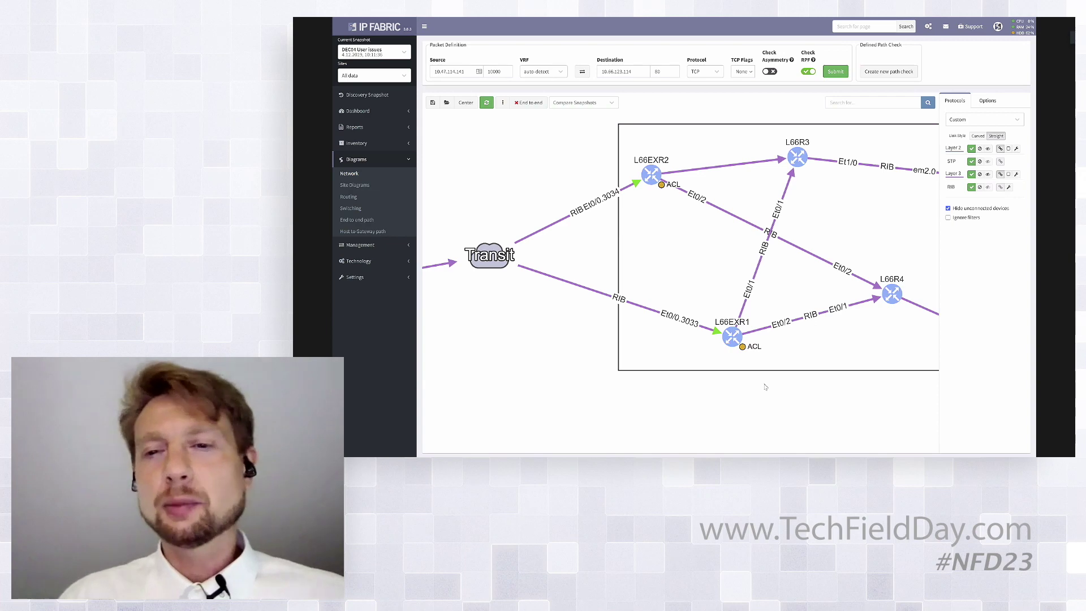
pyautogui.scroll(-3, 781, 396)
pyautogui.moveTo(868, 314); pyautogui.dragTo(827, 297)
pyautogui.moveTo(552, 276); pyautogui.dragTo(808, 231)
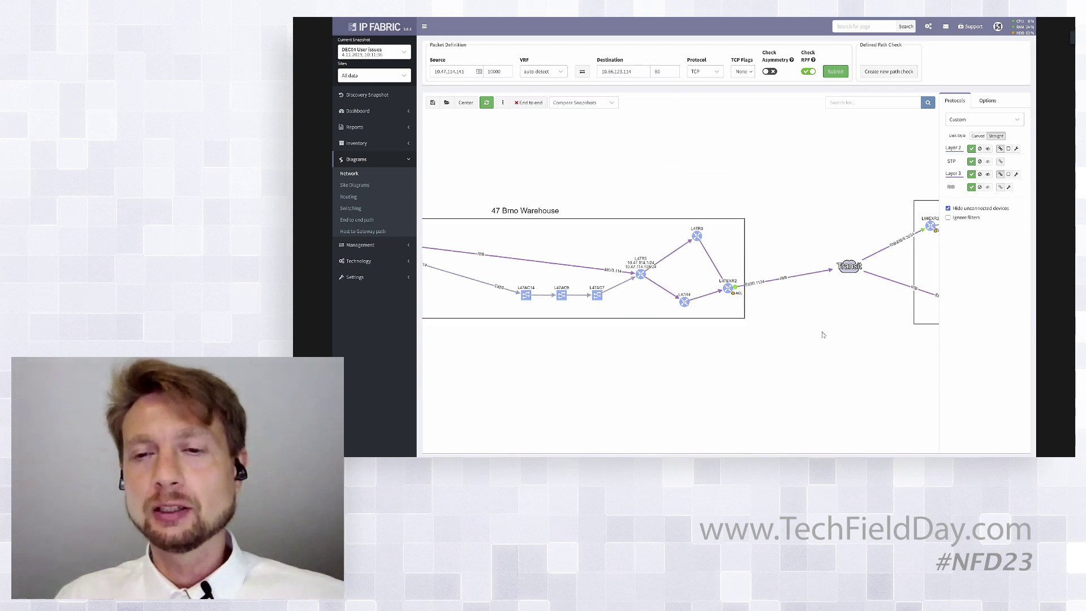
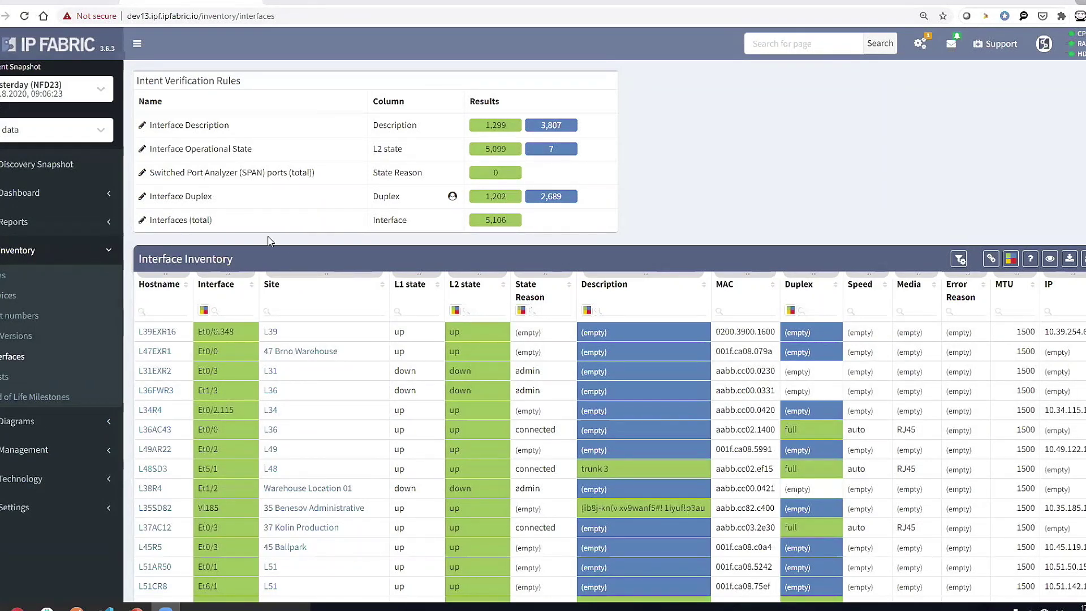
# Add a condition to the red filter of the Interface Duplex rule requiring that Duplex is not empty.
pyautogui.moveTo(173, 128)
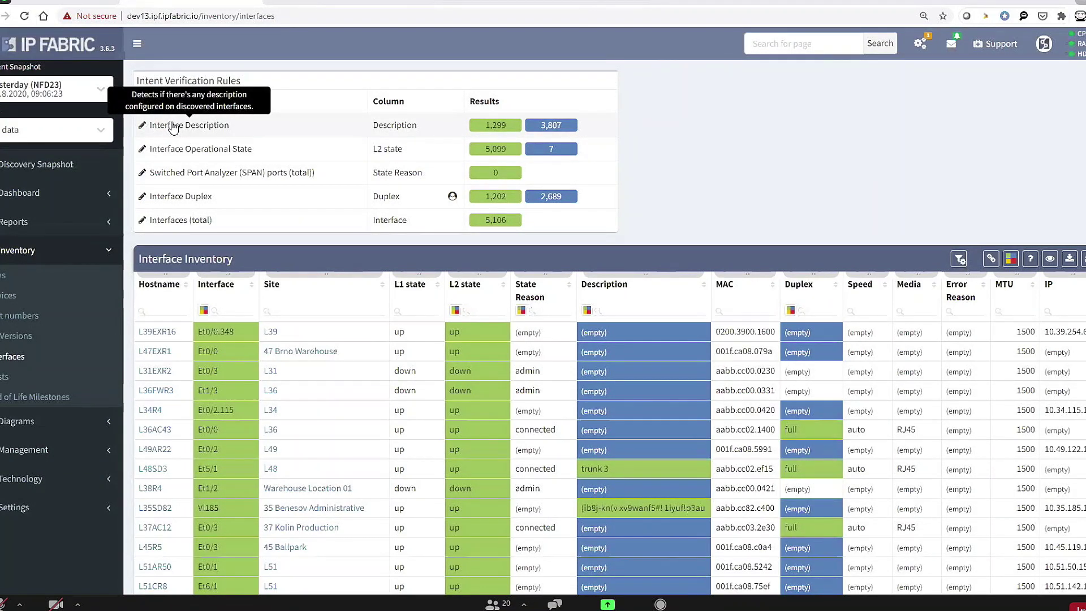
pyautogui.moveTo(179, 156)
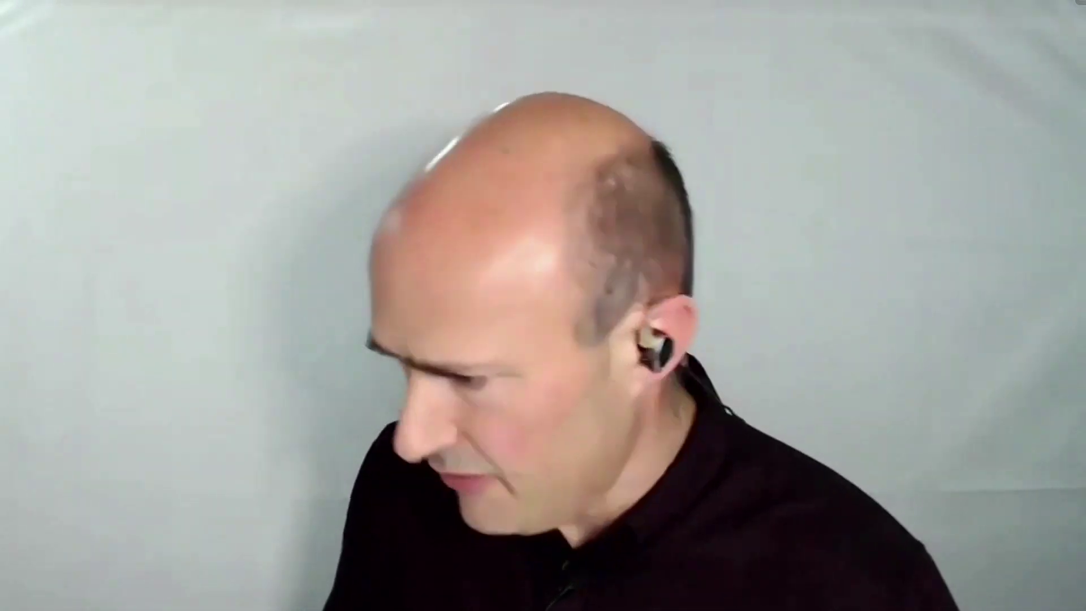
pyautogui.click(729, 141)
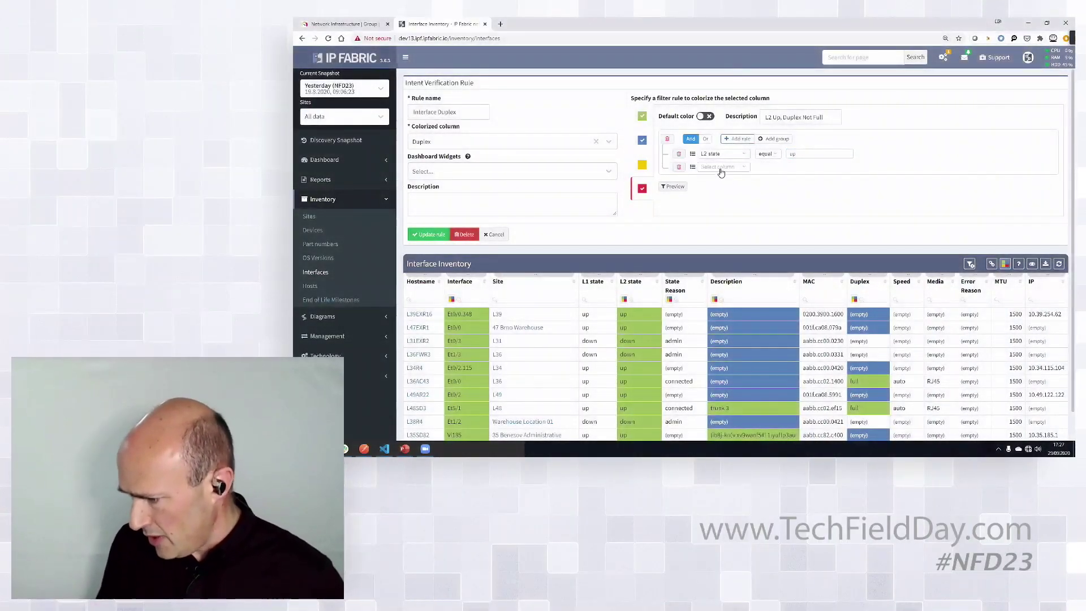
pyautogui.click(721, 167)
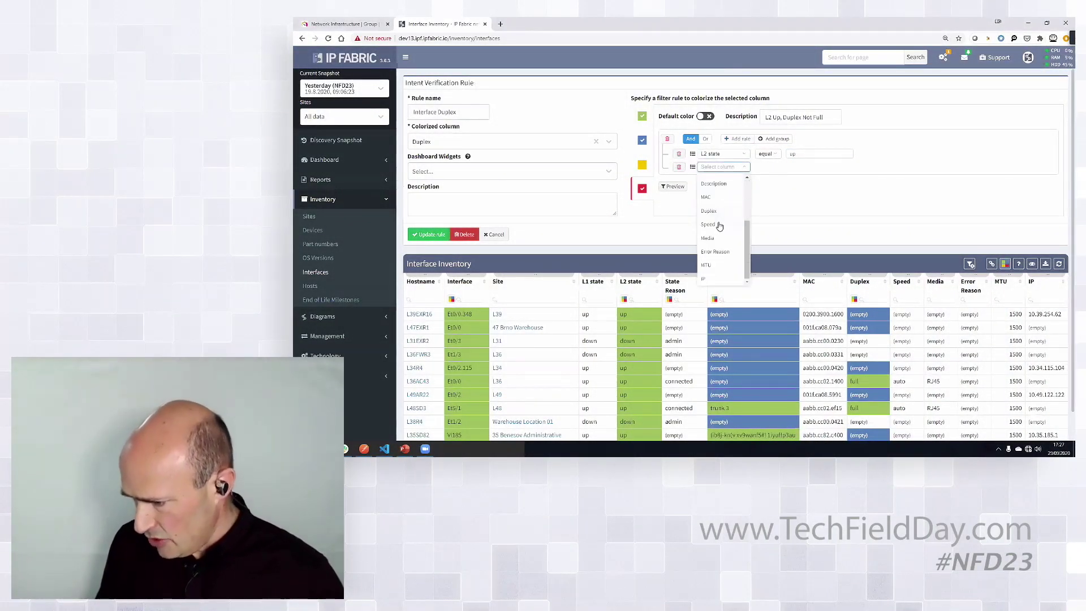
pyautogui.click(708, 211)
pyautogui.click(769, 166)
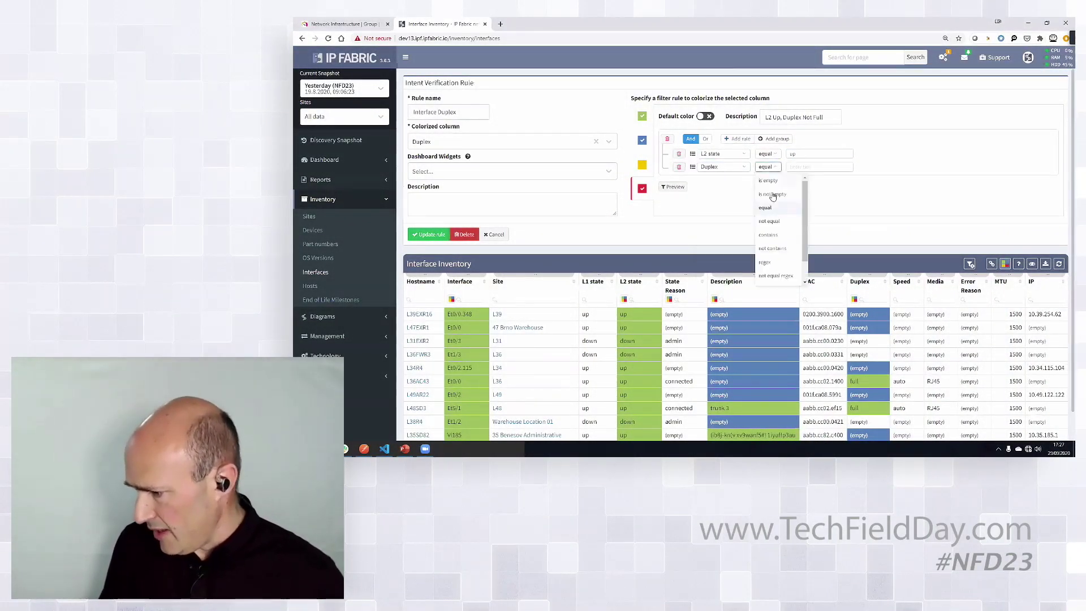
pyautogui.click(772, 193)
# Add the condition that Duplex not contains full to the red filter and save the updated Interface Duplex rule.
pyautogui.click(729, 143)
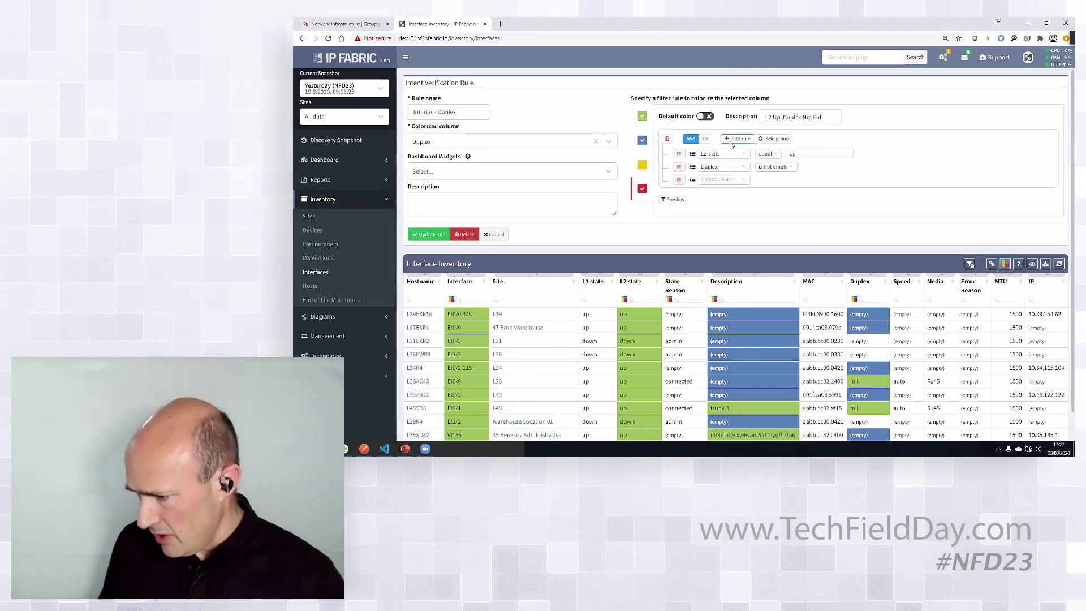
pyautogui.click(718, 180)
pyautogui.scroll(-1, 714, 246)
pyautogui.click(711, 232)
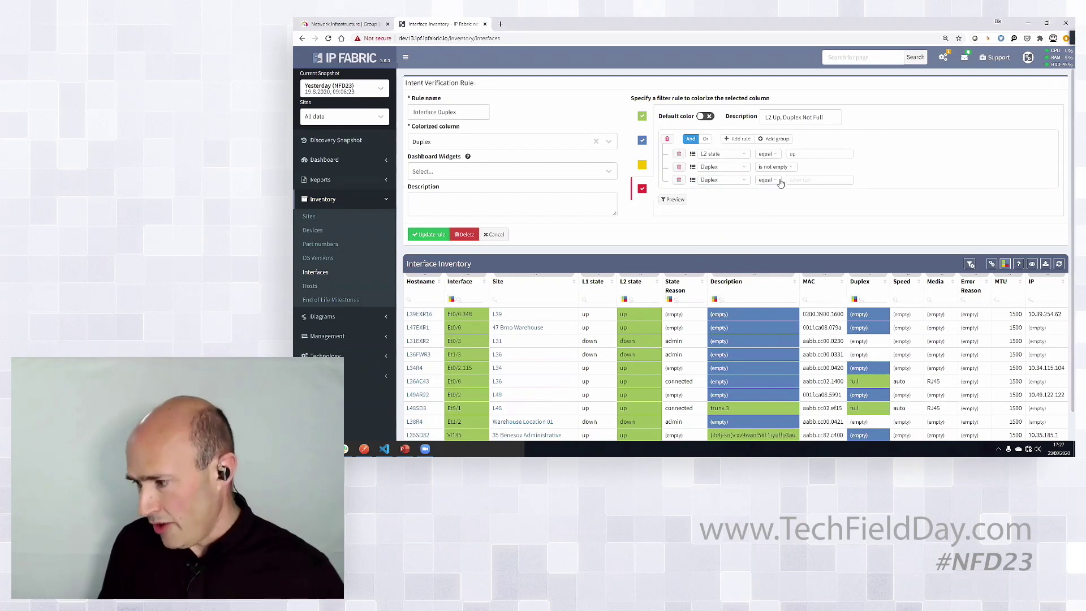
pyautogui.click(769, 180)
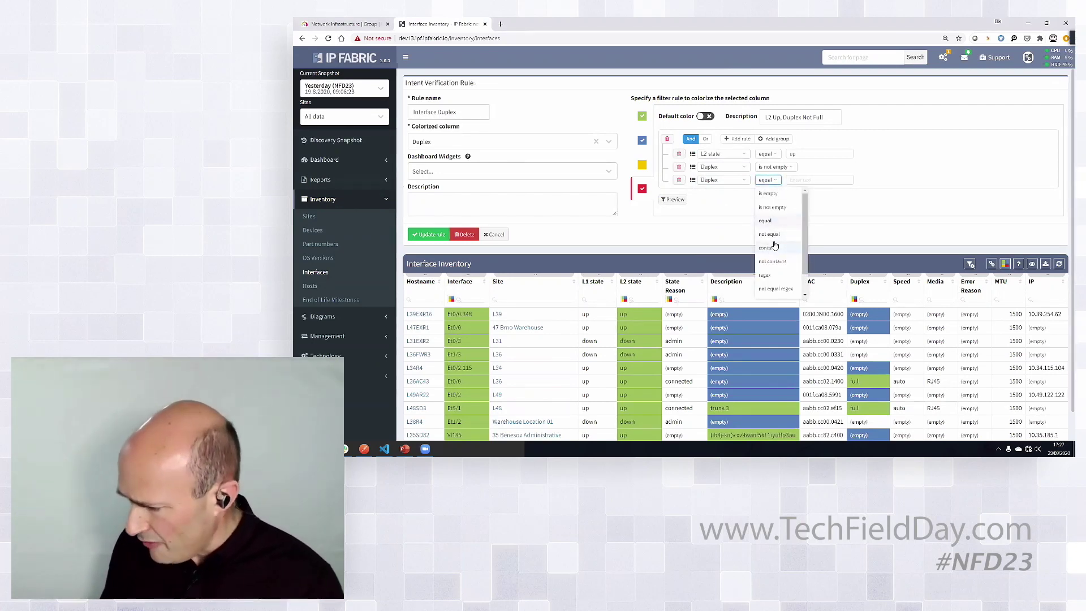
pyautogui.click(772, 262)
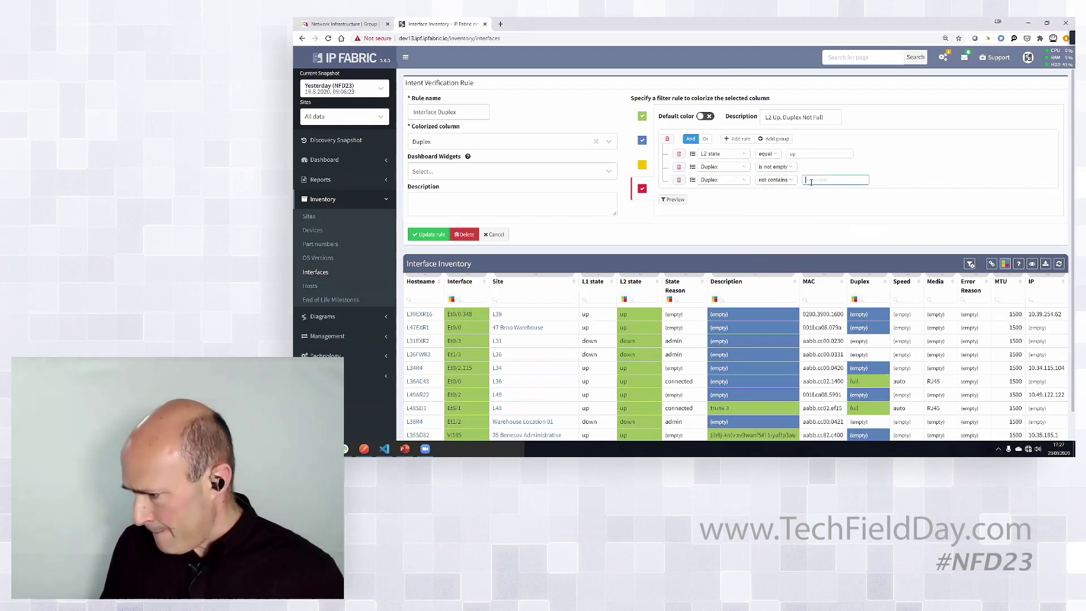
pyautogui.write('full')
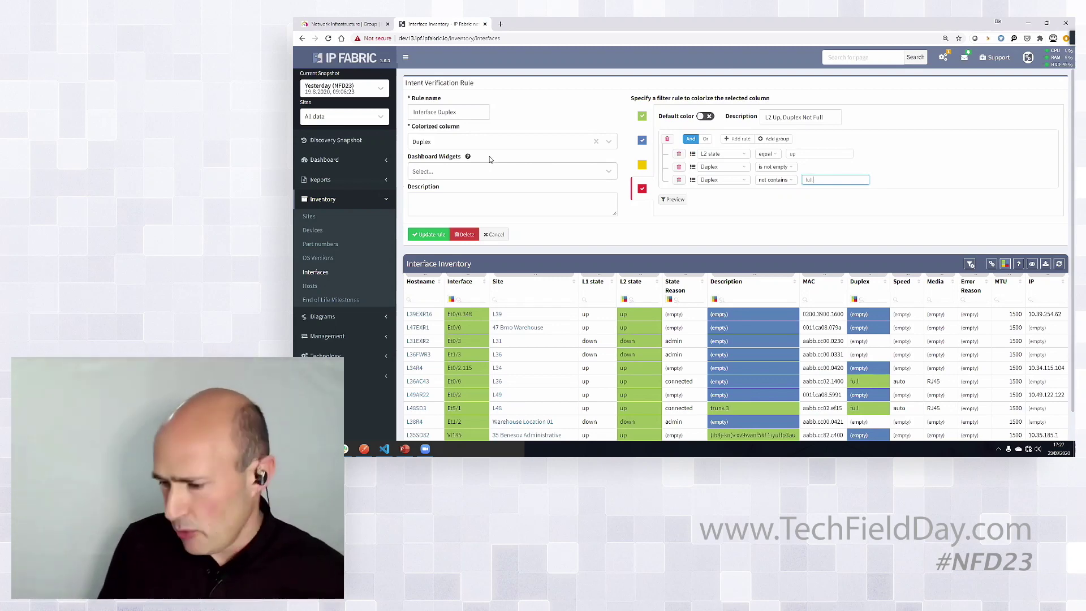
pyautogui.click(436, 236)
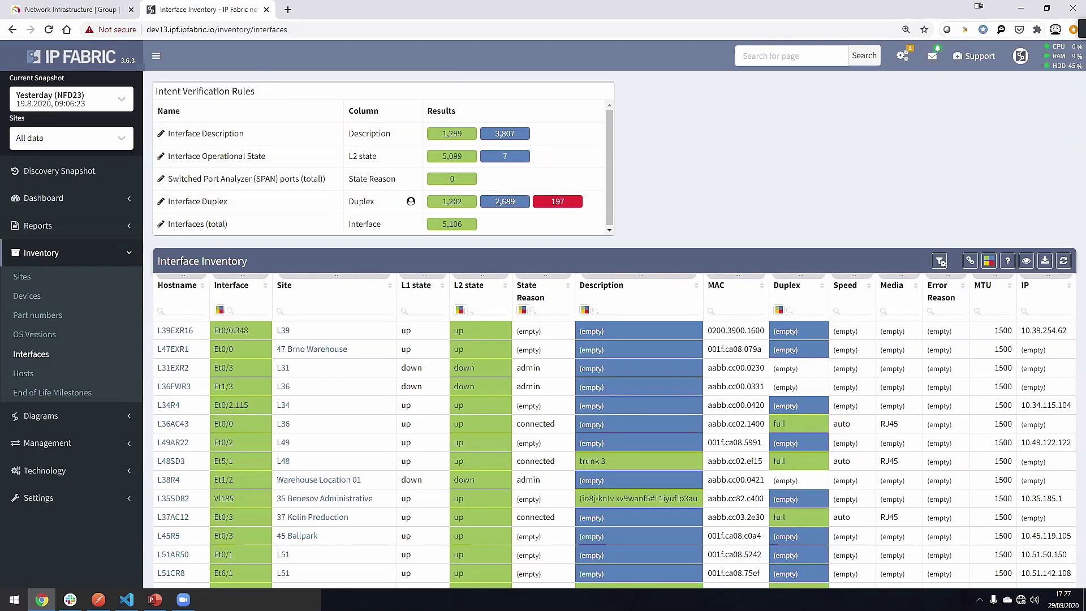
# Switch to Slack and send the command "/ipf inventory site=L81" in the #test-integration channel.
pyautogui.hotkey('alt', 'Tab')
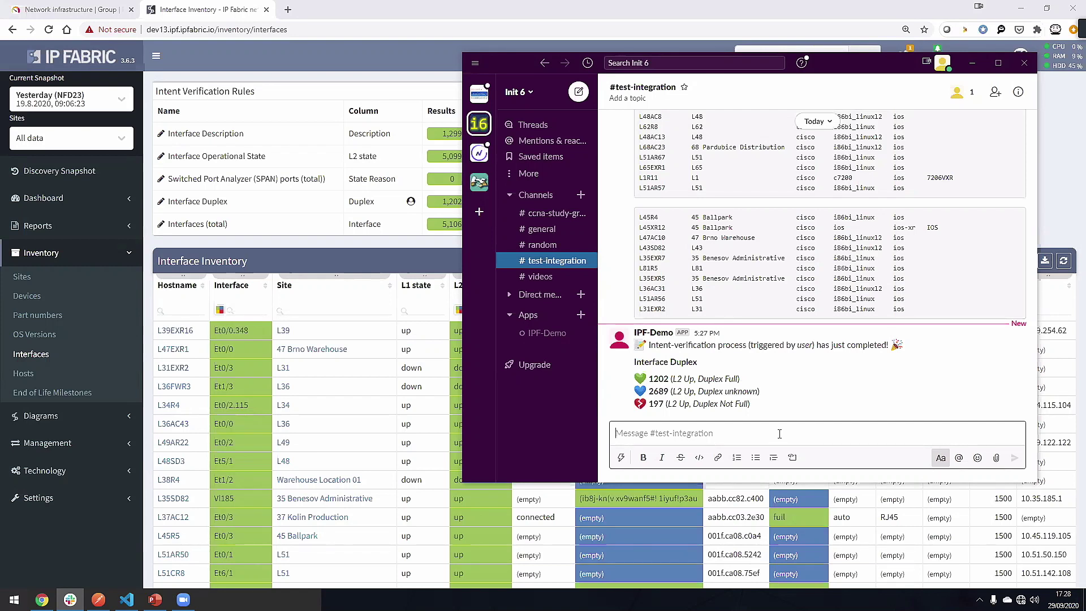
pyautogui.write('/')
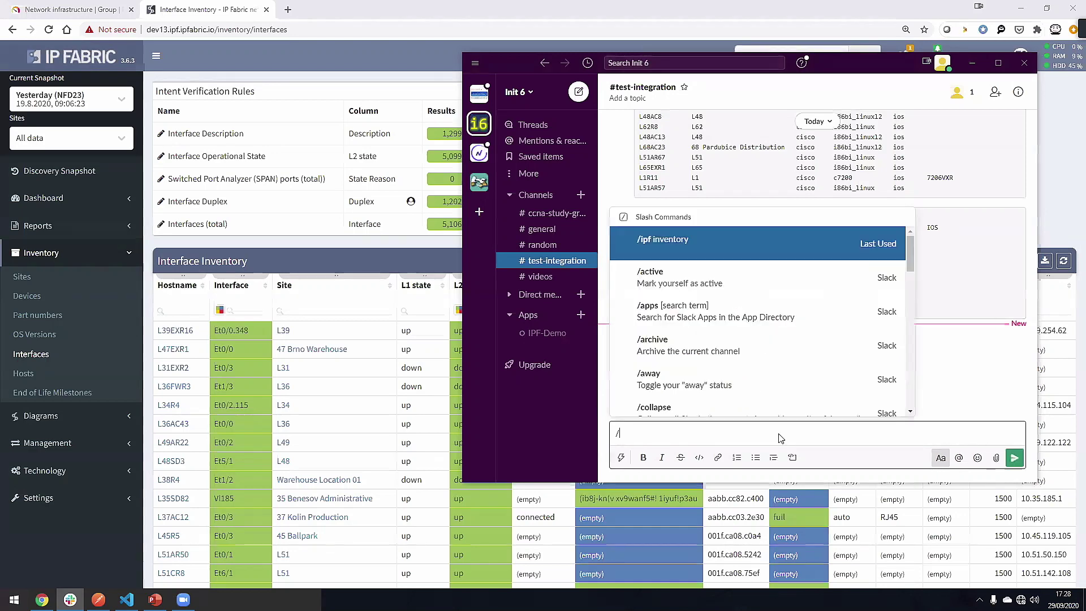
pyautogui.write('ipf inventory')
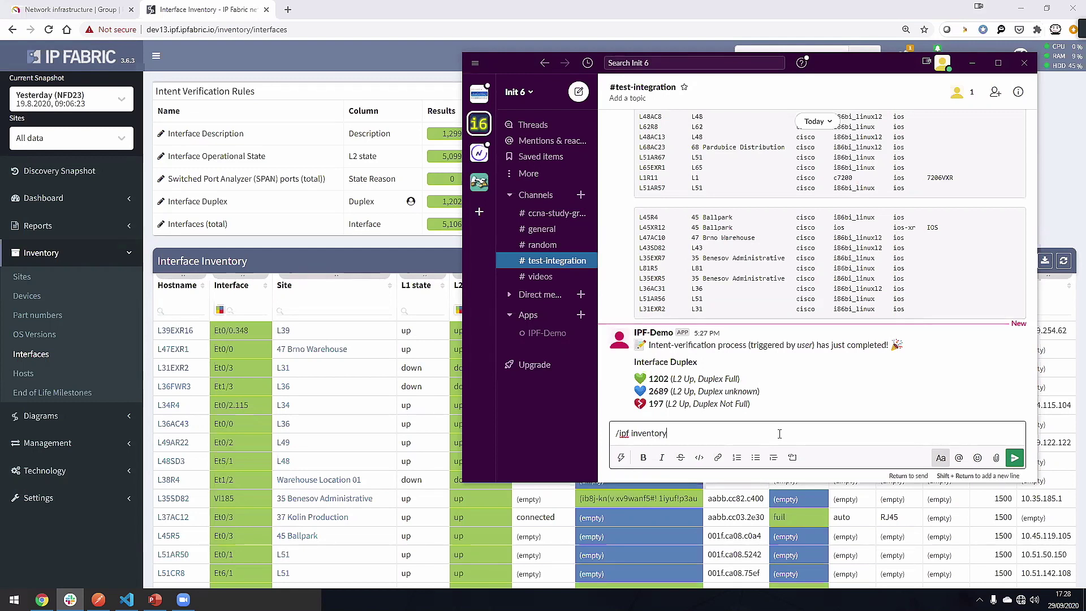
pyautogui.write('site=L81')
pyautogui.press('Return')
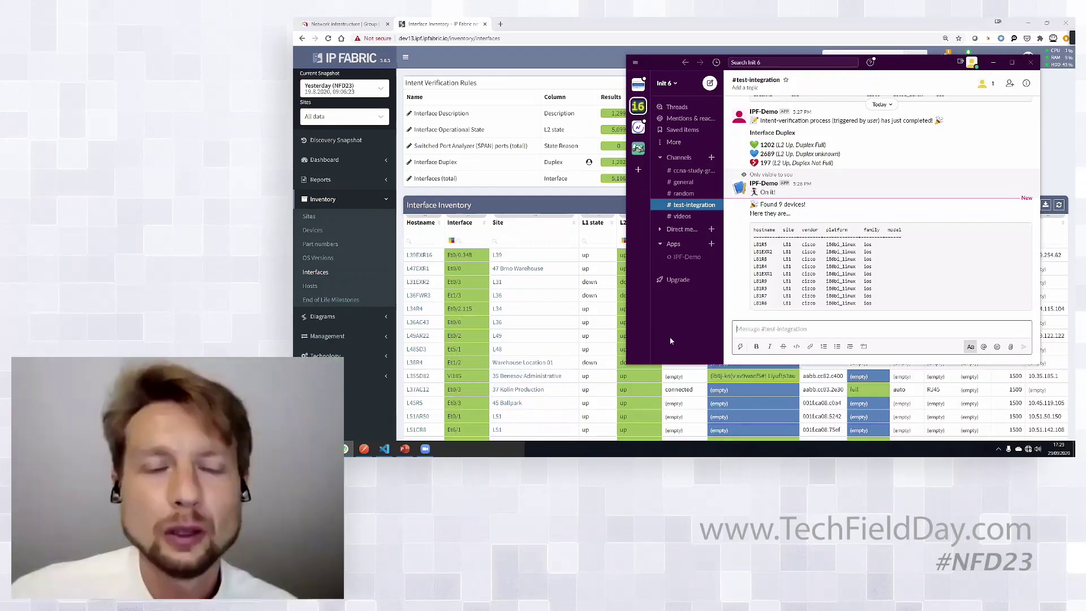
# Switch to Visual Studio Code and bring up the IPF-PRTG.py script.
pyautogui.click(384, 450)
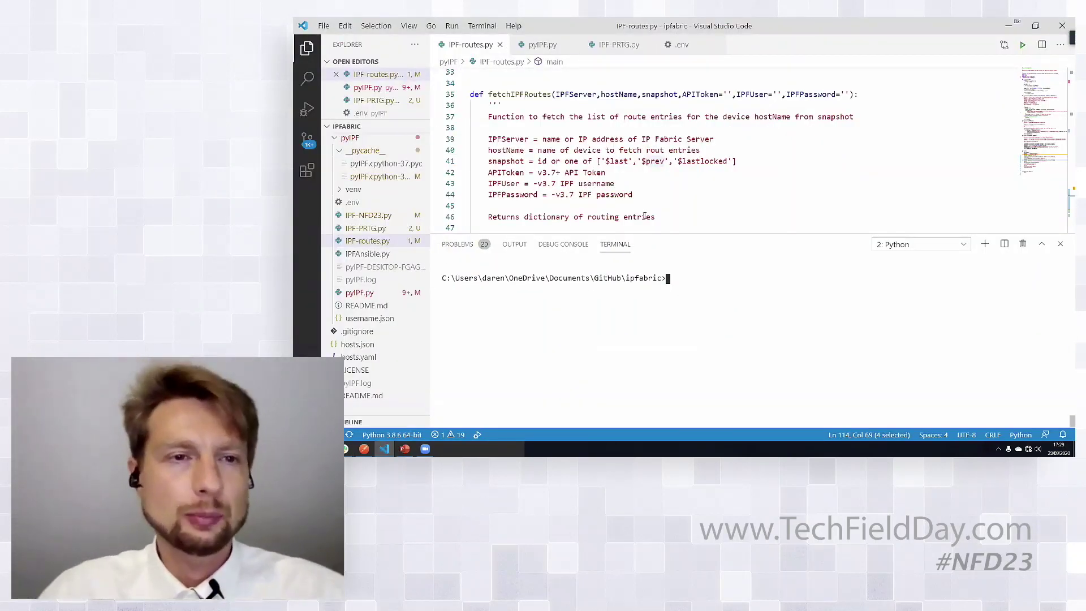
pyautogui.click(622, 45)
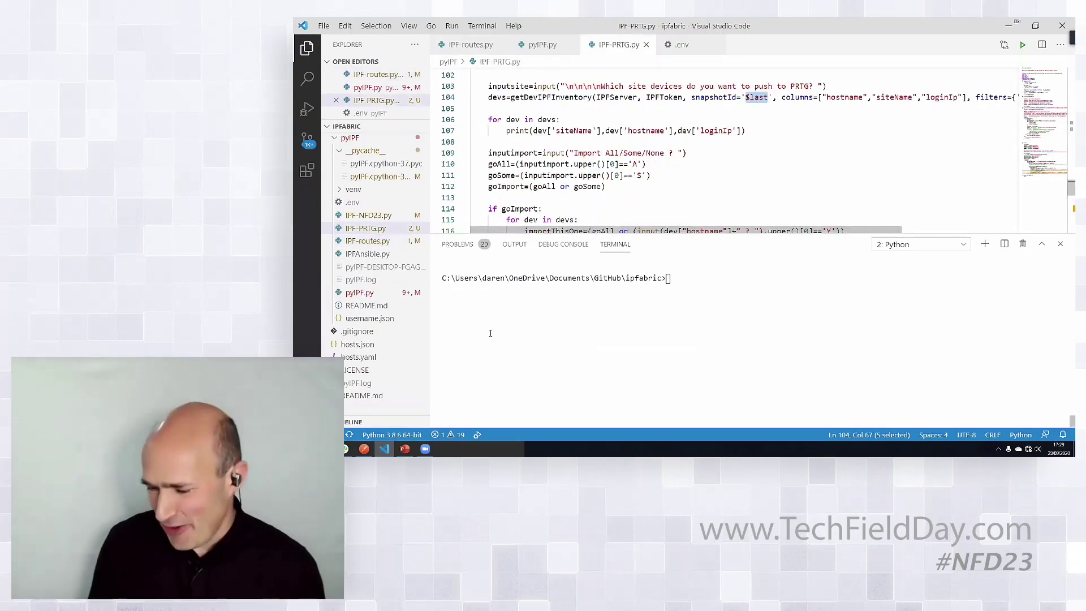
# Switch to Chrome to check PRTG's Network Infrastructure group and compare it with the L81 device list in Slack.
pyautogui.click(323, 449)
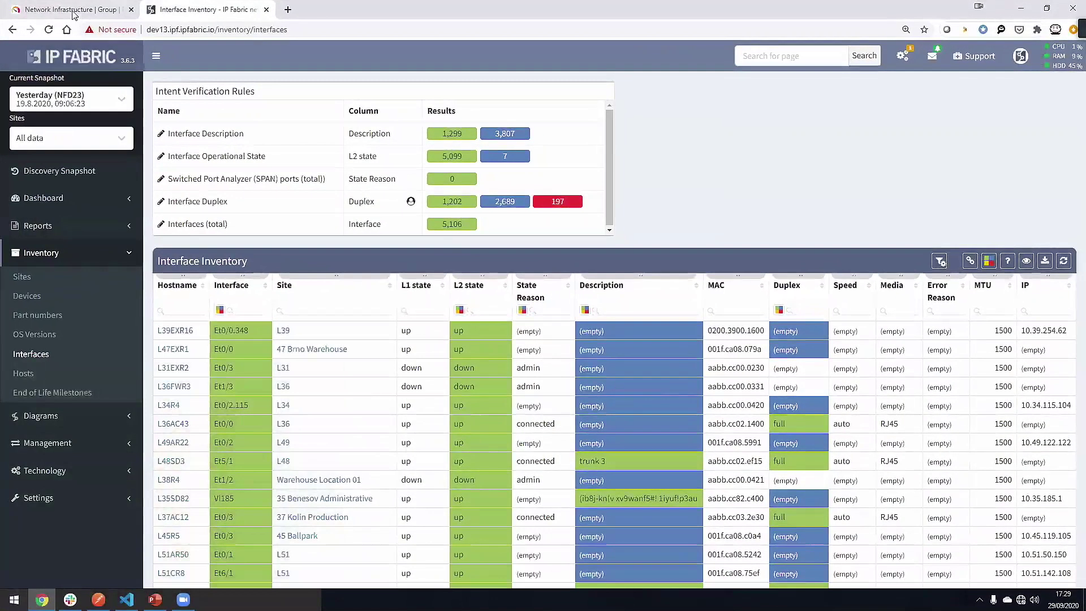
pyautogui.click(340, 24)
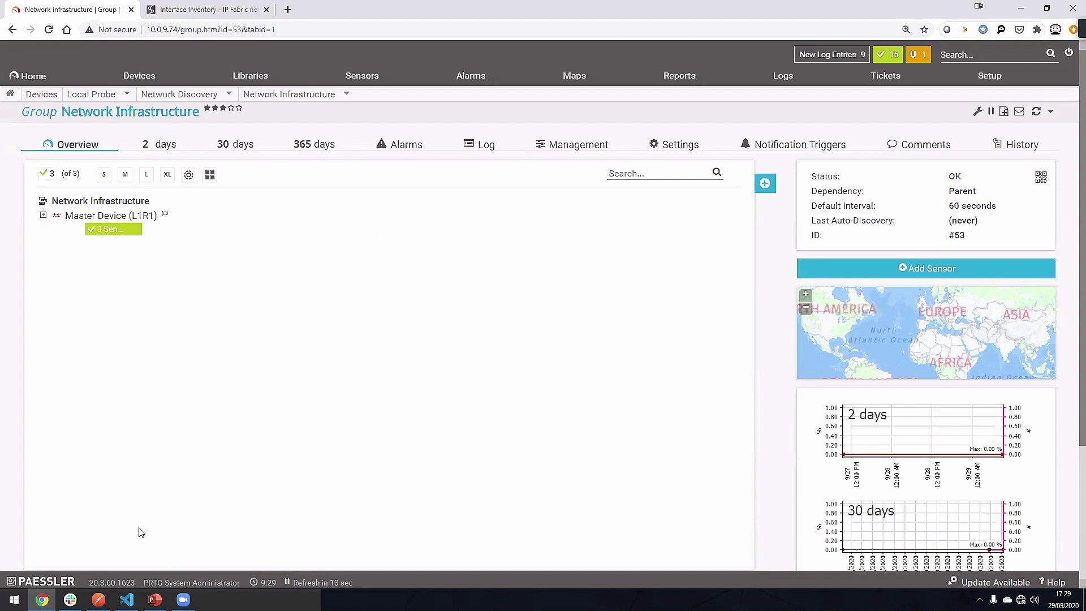
pyautogui.click(70, 599)
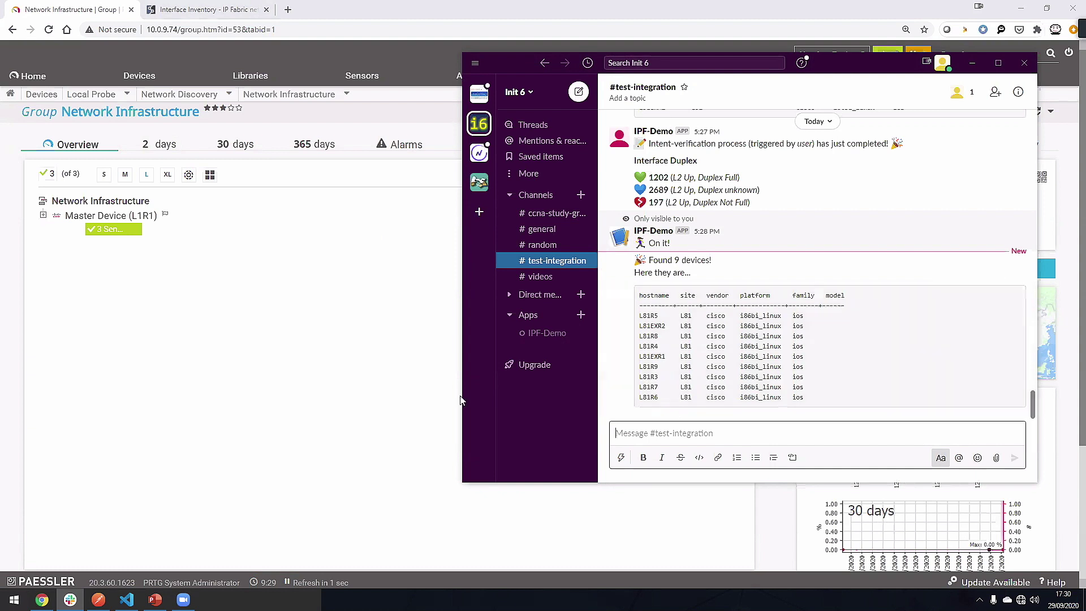
pyautogui.click(218, 360)
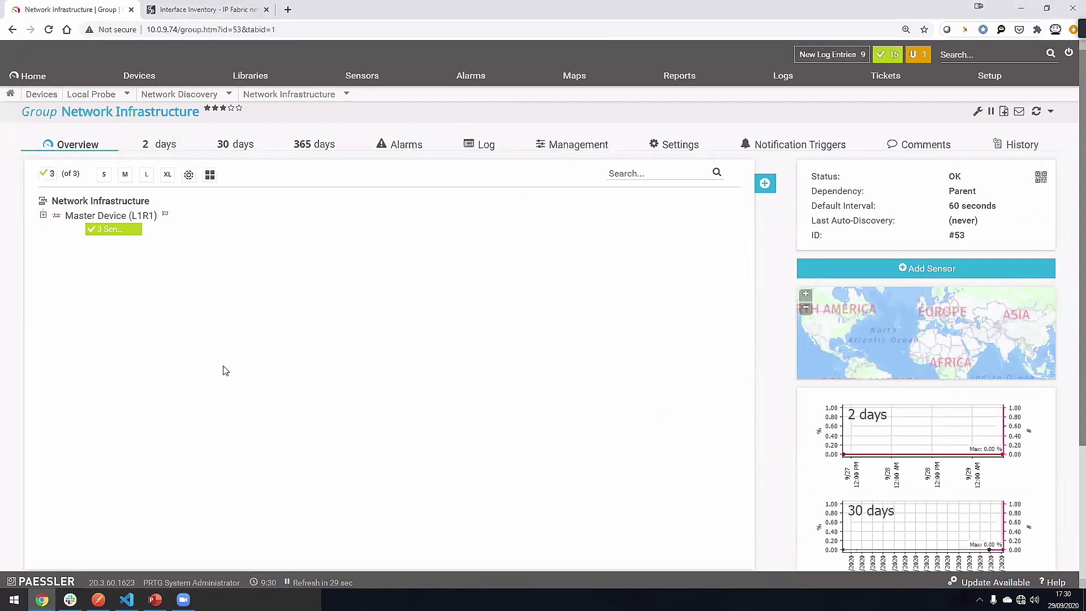
# Return to Visual Studio Code, run the IPF-PRTG.py script and choose L81 as the site to push to PRTG.
pyautogui.click(127, 600)
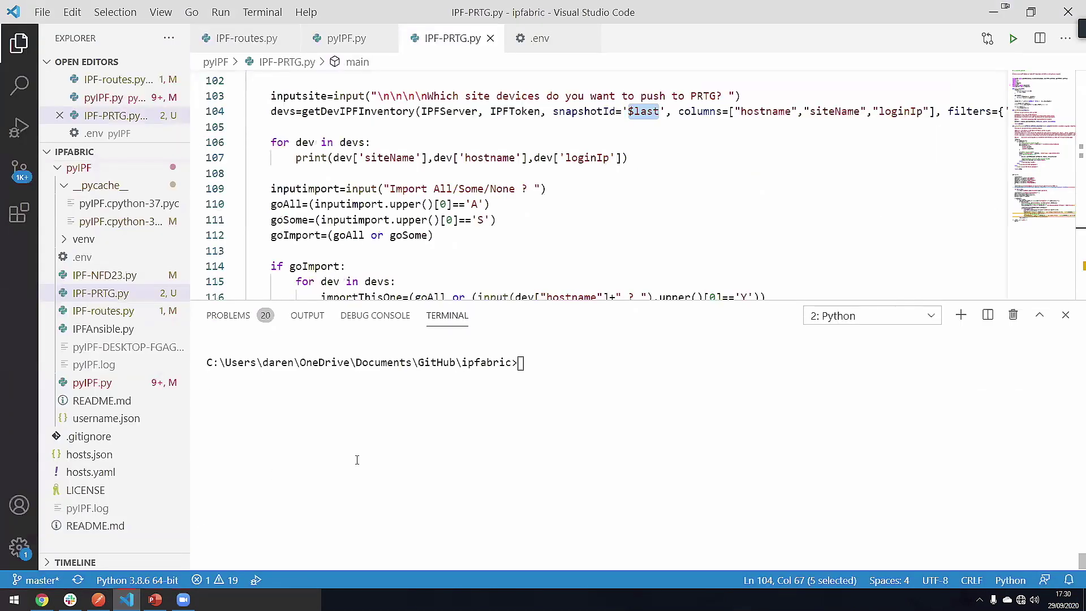
pyautogui.click(547, 405)
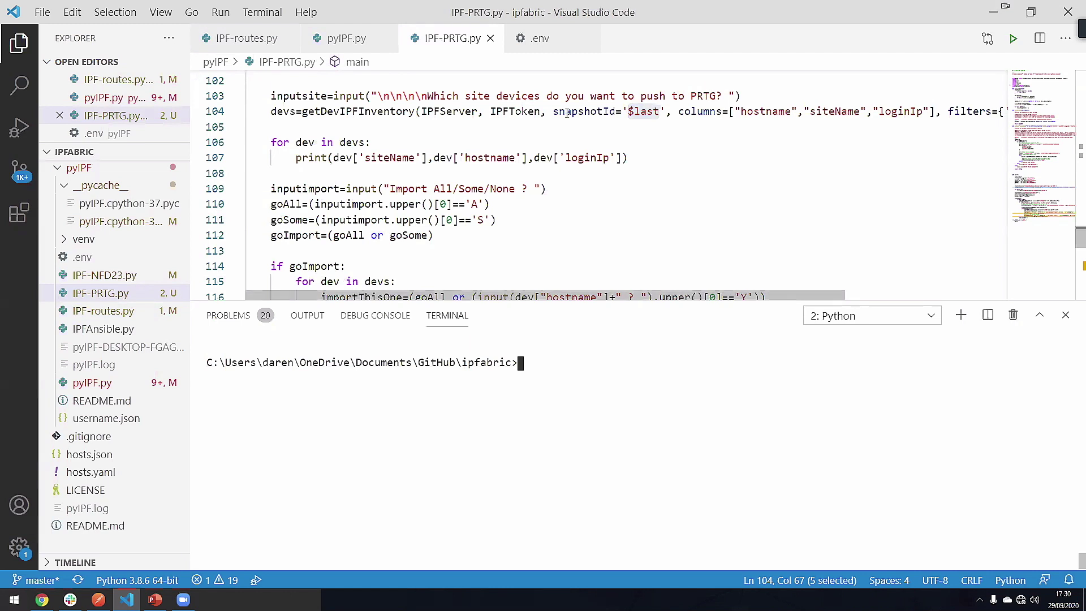
pyautogui.click(1013, 37)
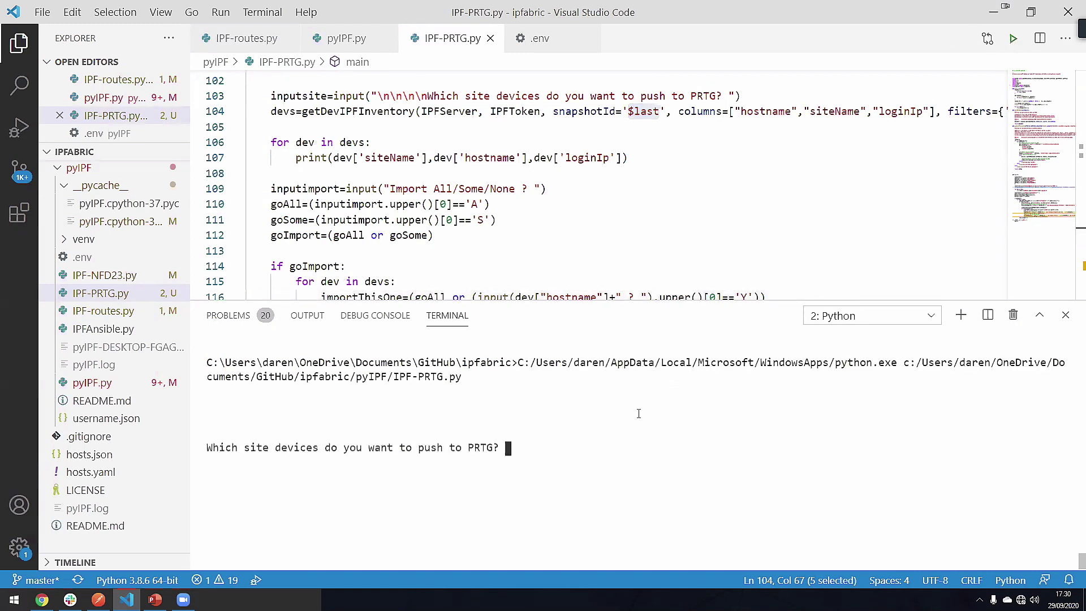
pyautogui.write('L81')
pyautogui.press('Return')
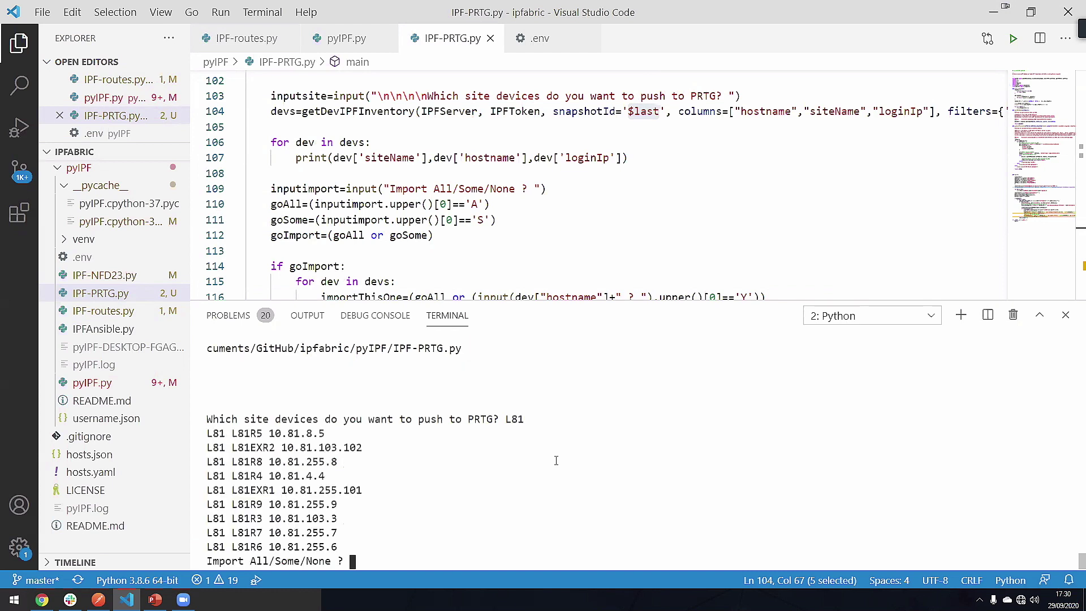
# Answer the script's import question with "a" to push all L81 devices to the PRTG server.
pyautogui.click(70, 600)
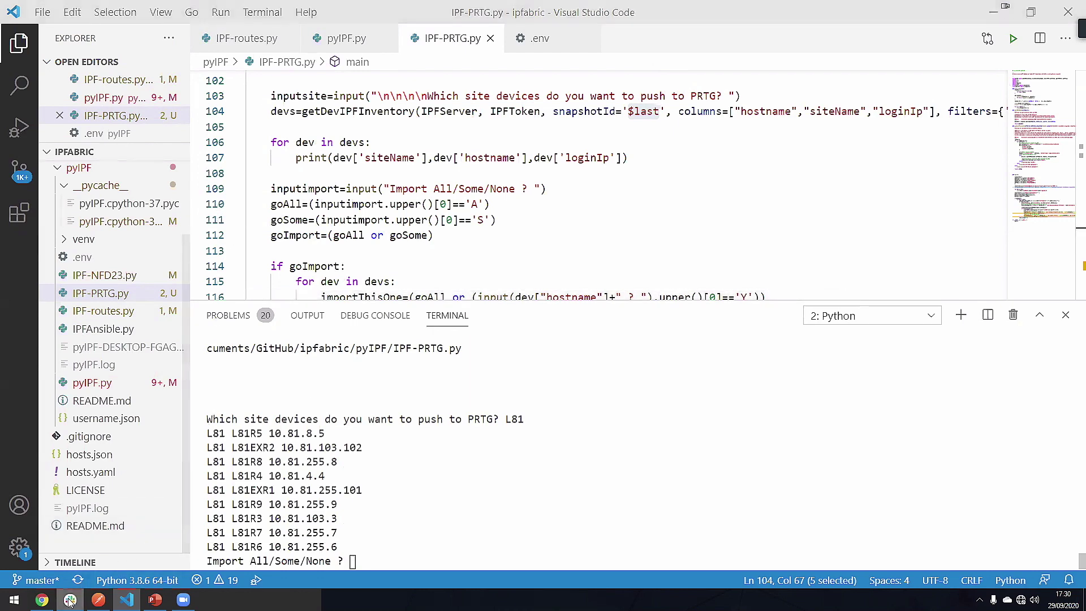
pyautogui.click(433, 572)
pyautogui.write('a')
pyautogui.press('Return')
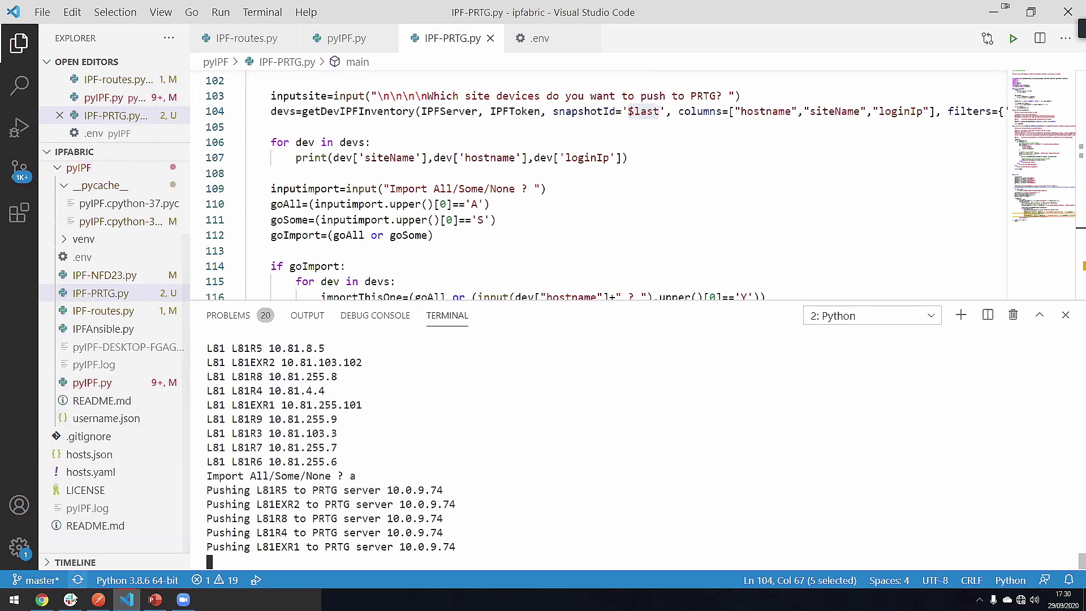
# Switch to PRTG in Chrome, check the settings of device L81R5 and return to the Network Infrastructure group.
pyautogui.click(41, 599)
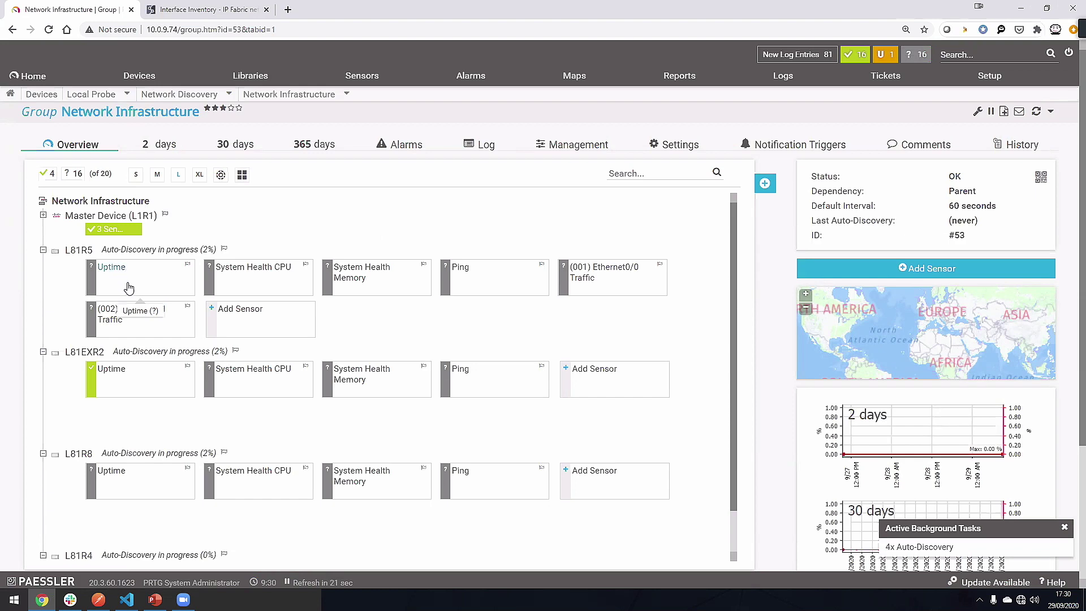
pyautogui.click(79, 253)
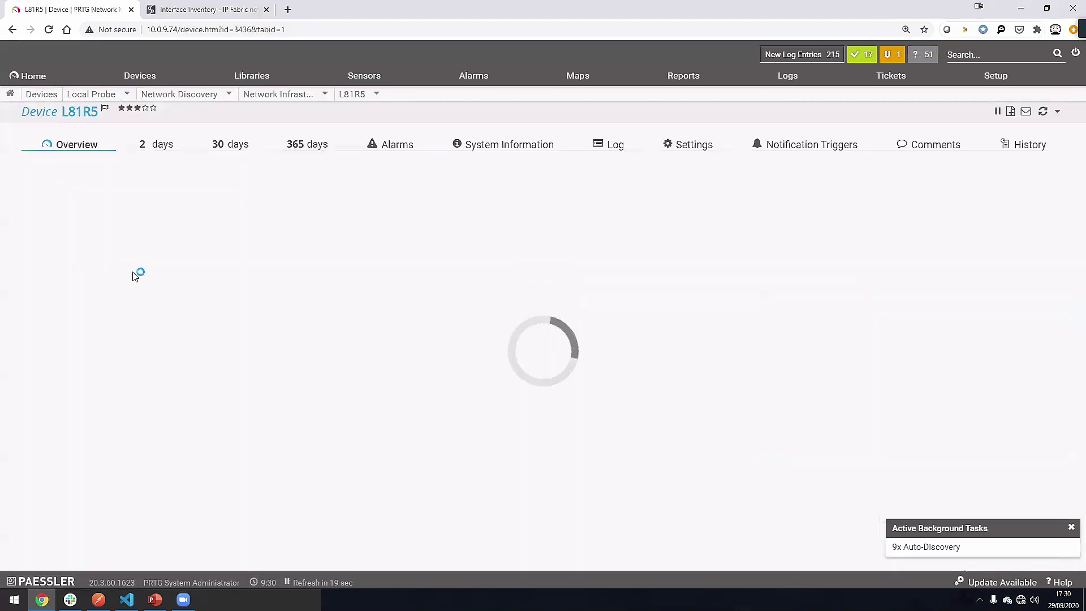
pyautogui.click(691, 150)
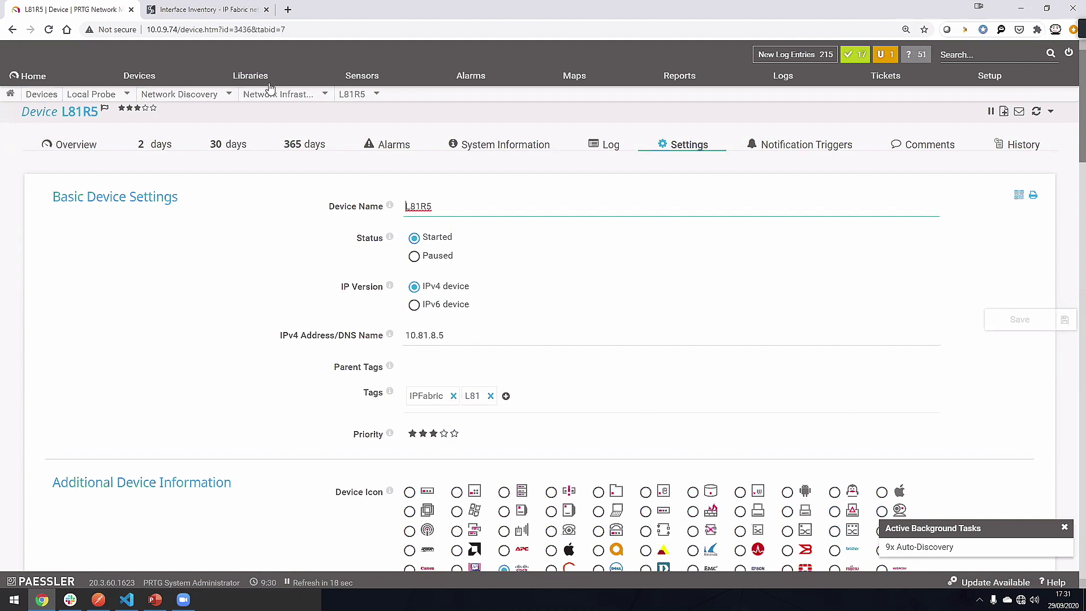
pyautogui.click(286, 95)
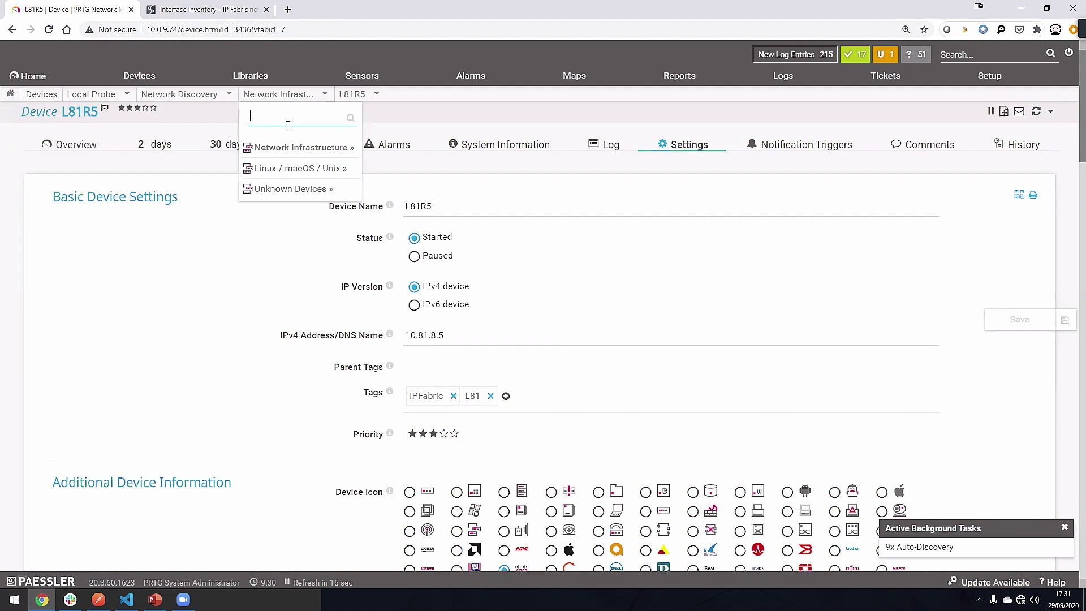
pyautogui.click(275, 148)
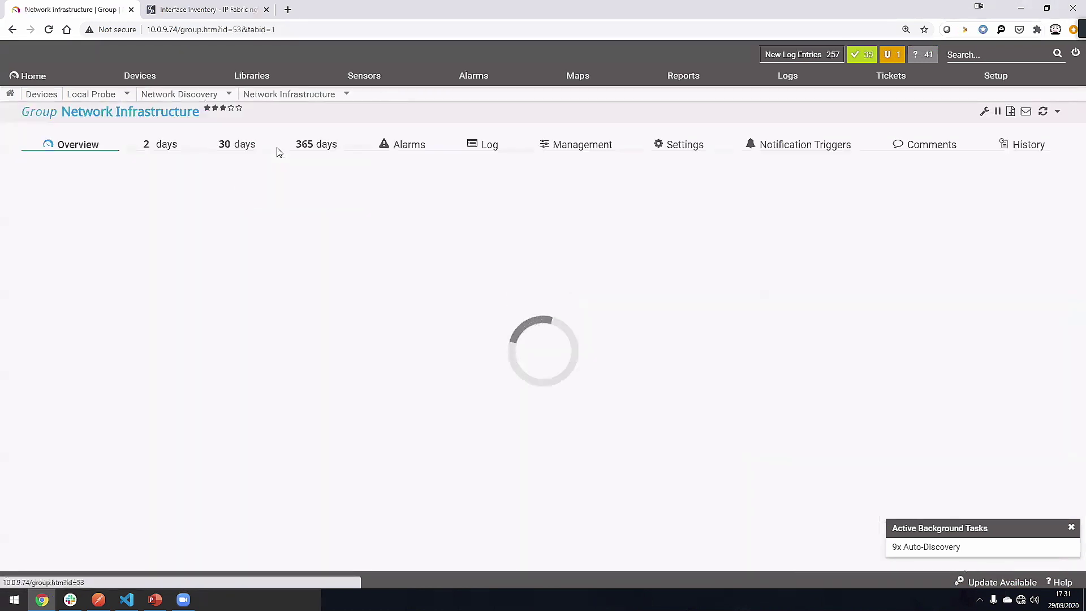